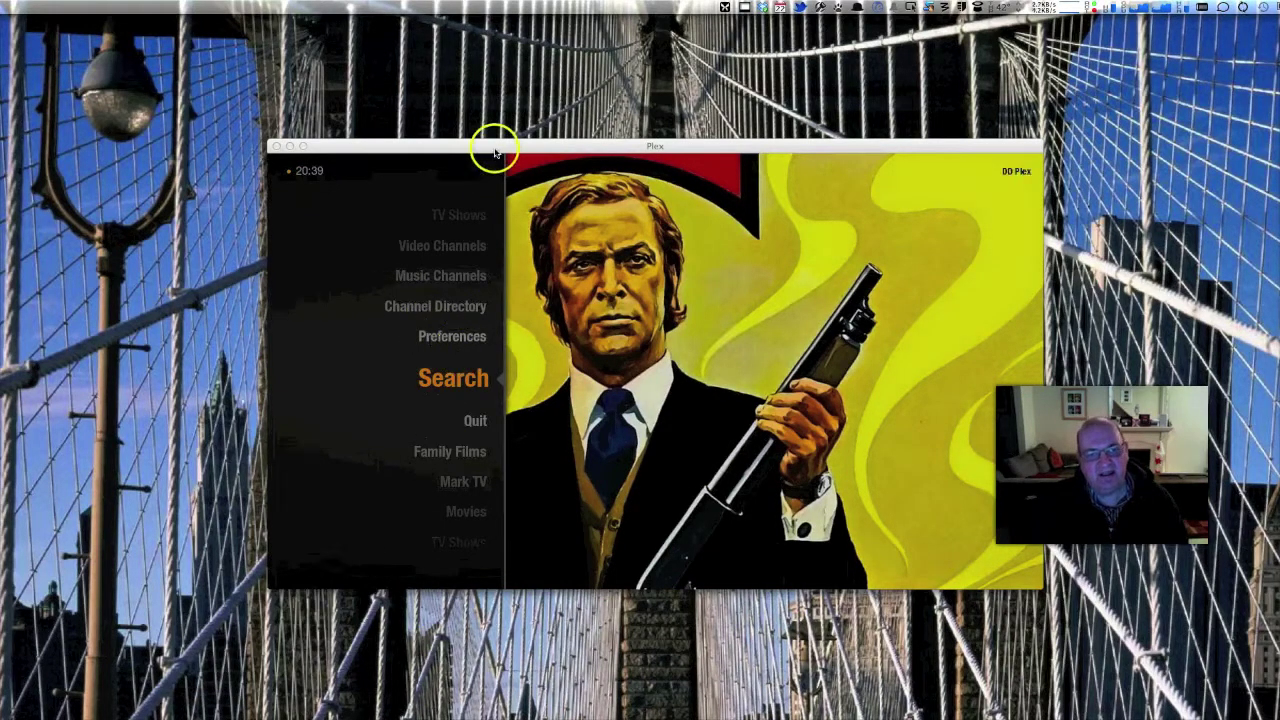
Reposition the Plex window on the desktop
left_click_drag(494, 149, 330, 78)
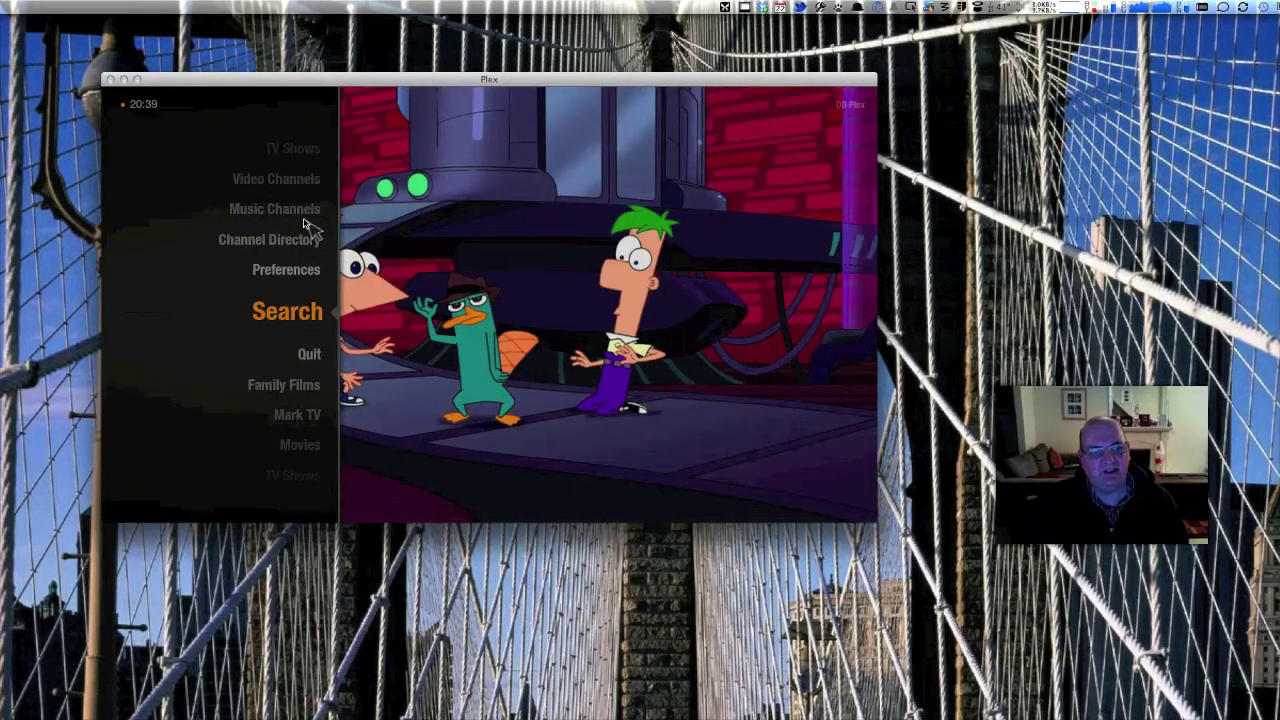
left_click(302, 227)
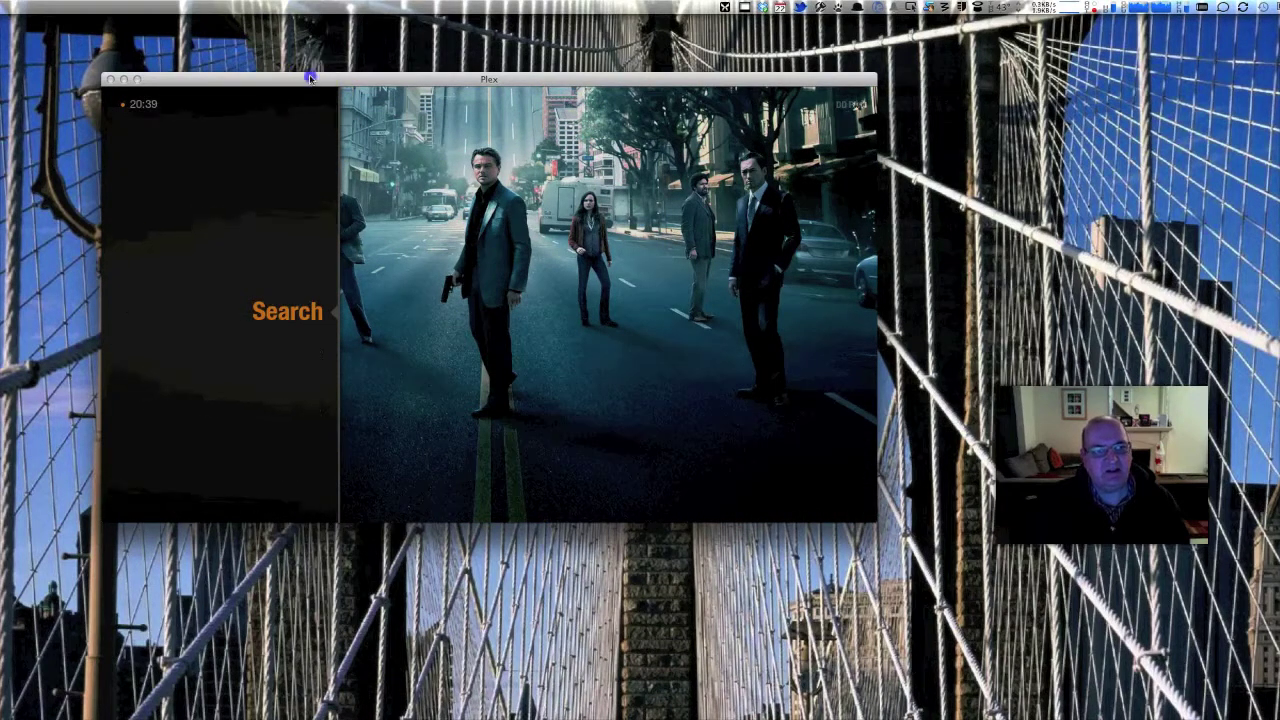
left_click_drag(310, 77, 313, 48)
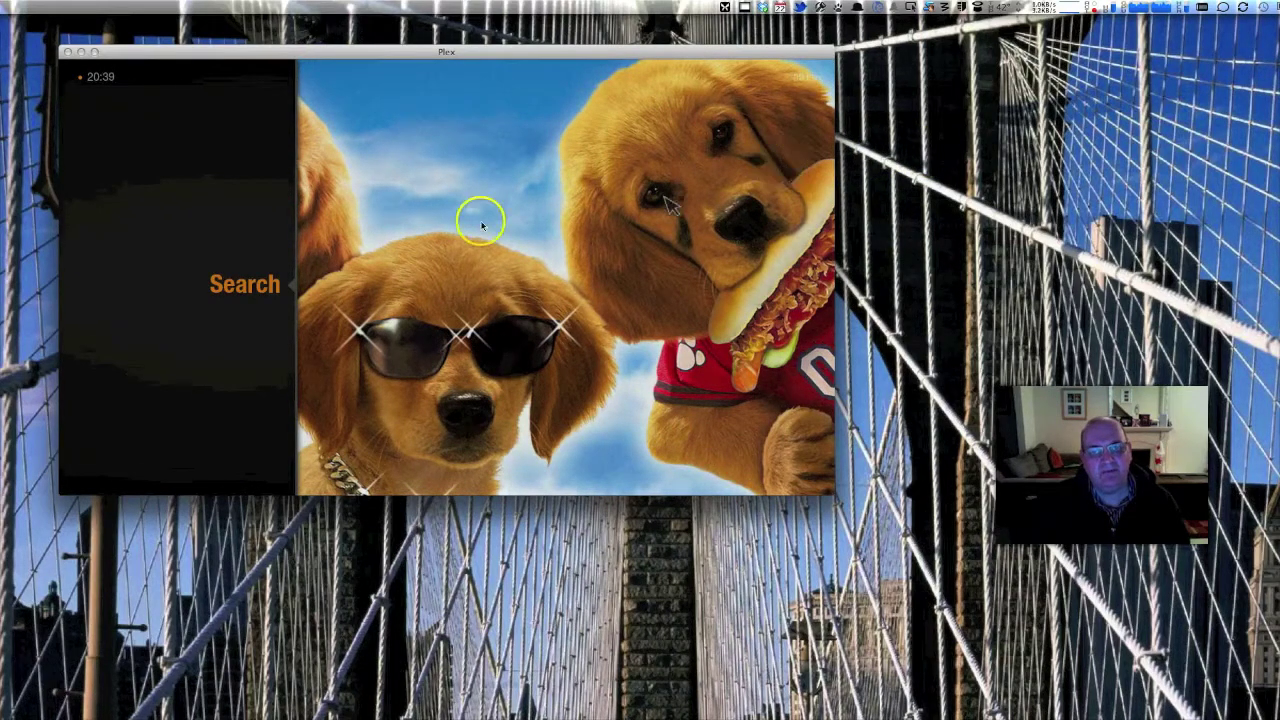
mouse_move(243, 206)
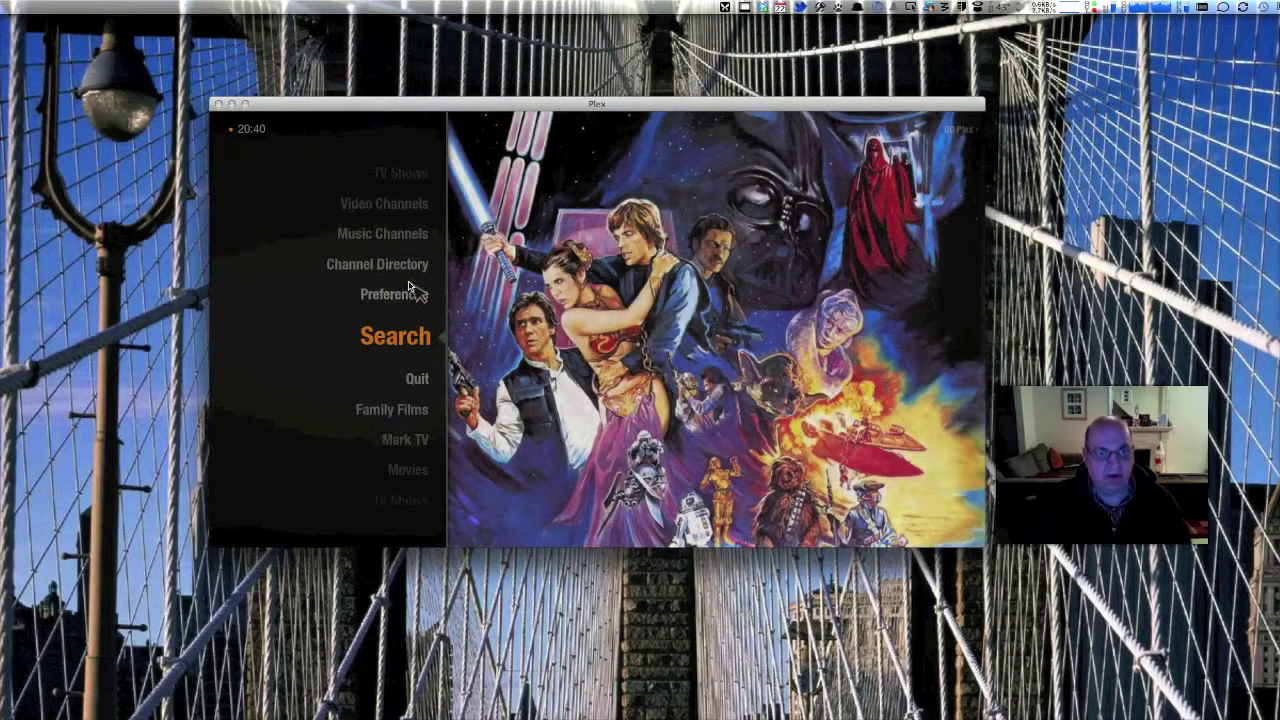
Look through the home menu entries, including Music Channels, Preferences, Search, Quit and Video Channels, ending at Movies
scroll(408, 288, "up", 2)
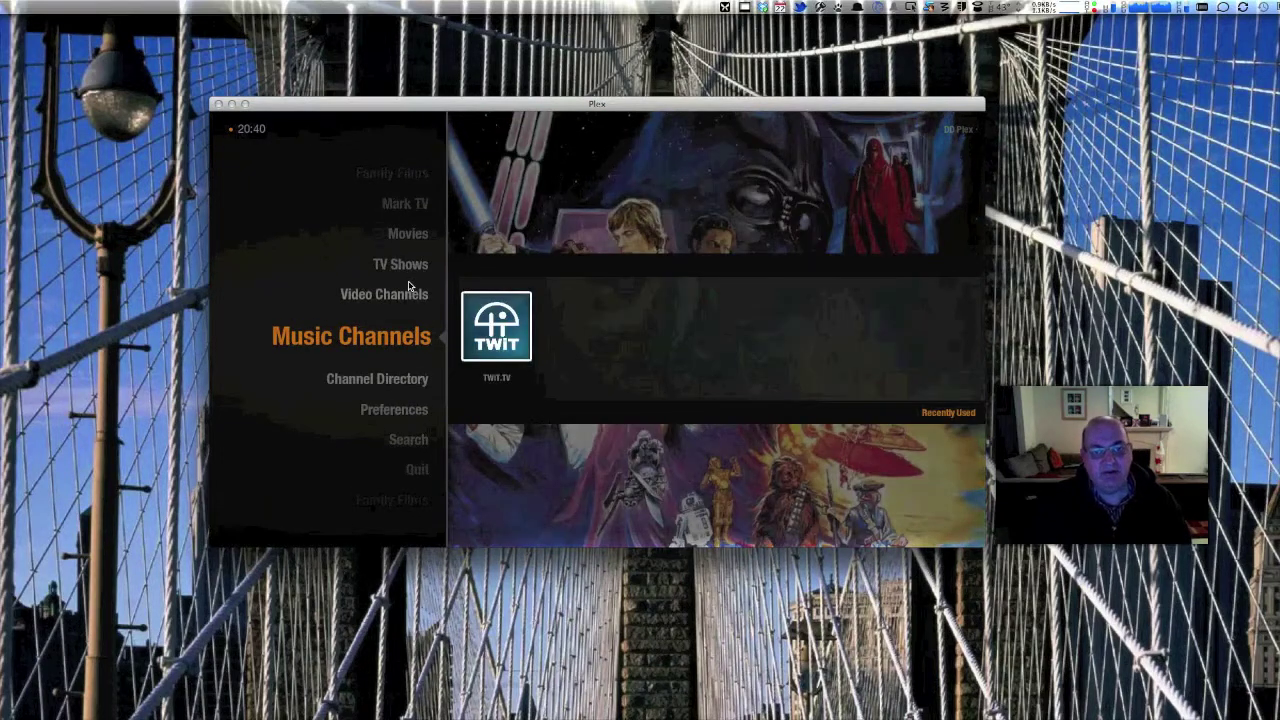
scroll(408, 287, "up", 1)
scroll(408, 287, "down", 2)
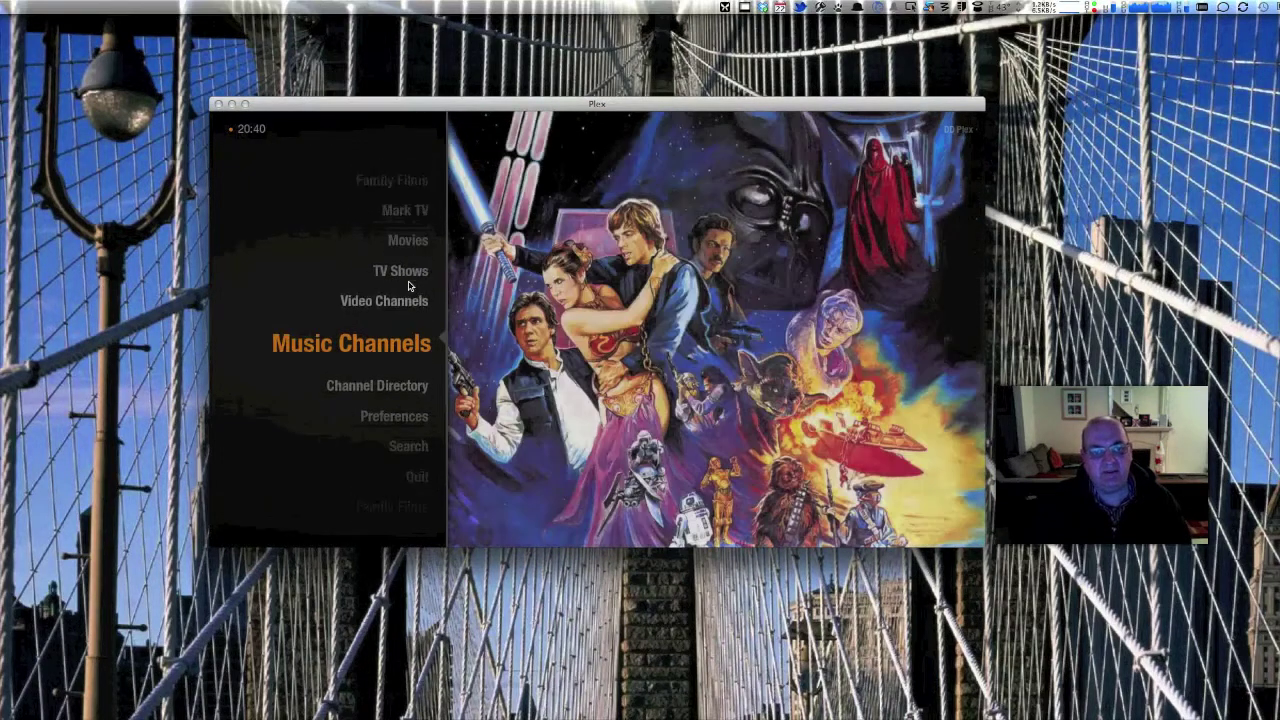
scroll(408, 287, "down", 1)
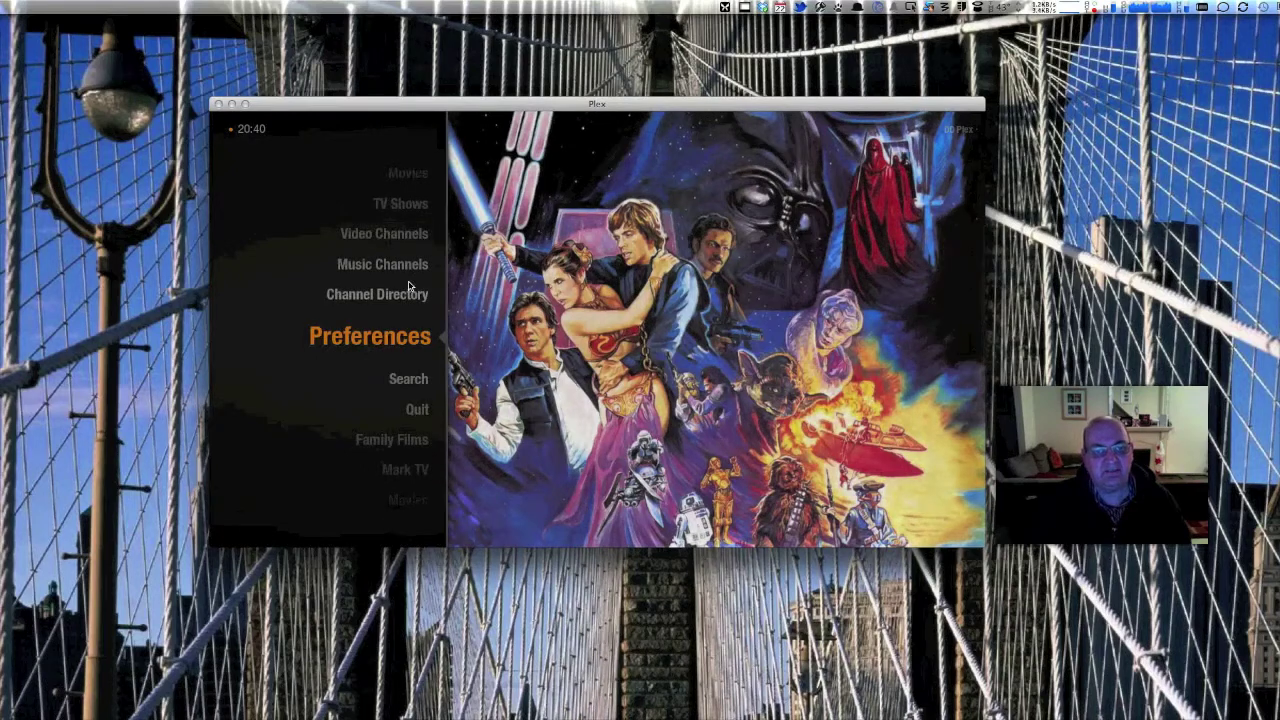
scroll(408, 287, "down", 1)
scroll(408, 287, "down", 3)
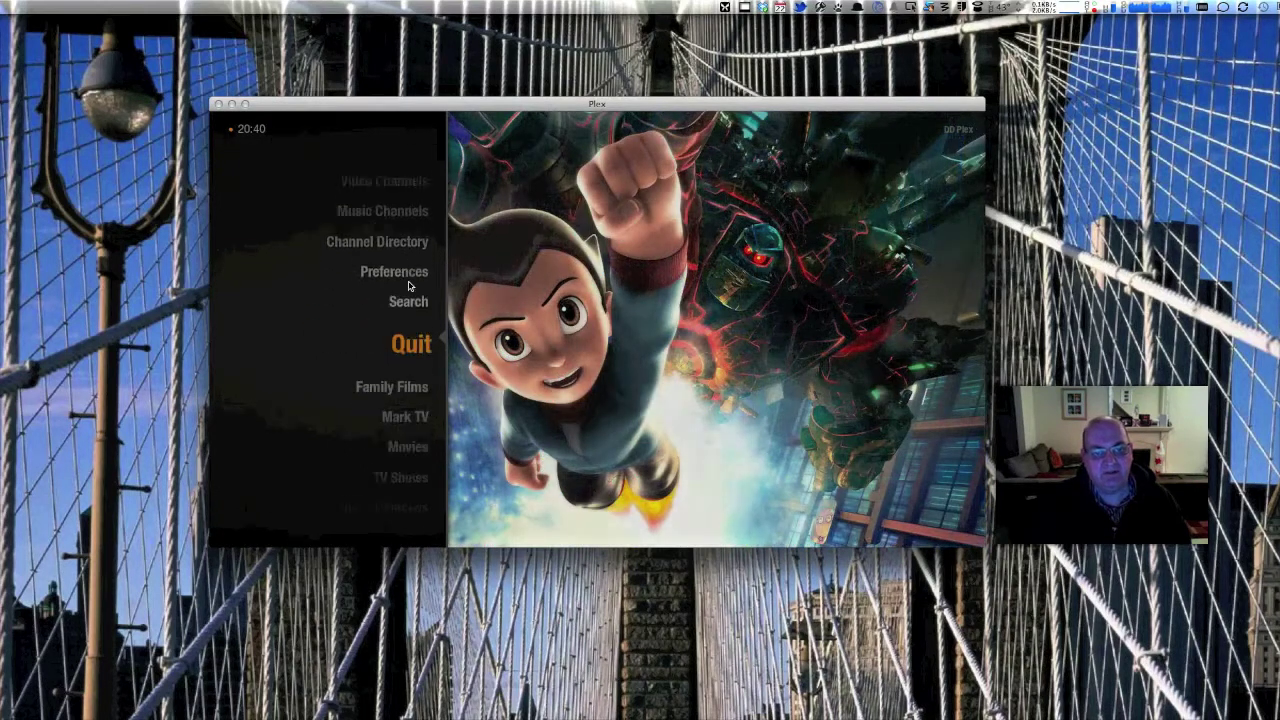
scroll(408, 287, "up", 2)
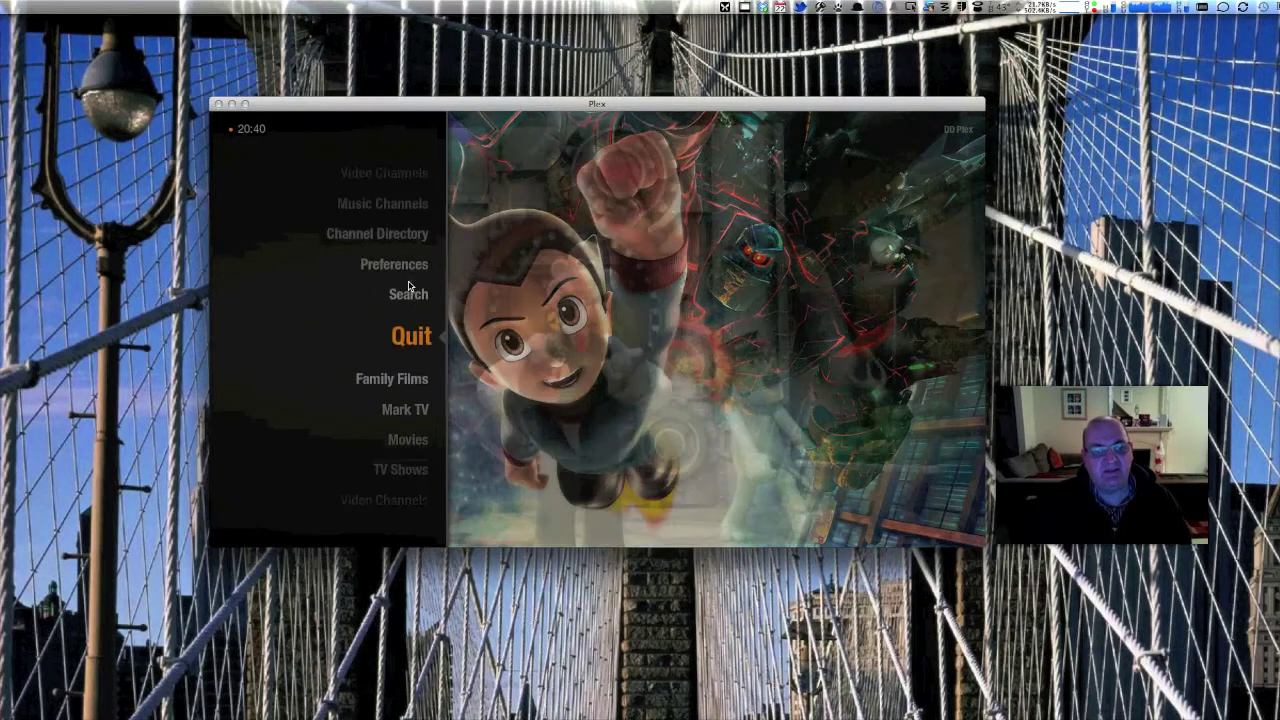
scroll(408, 287, "up", 1)
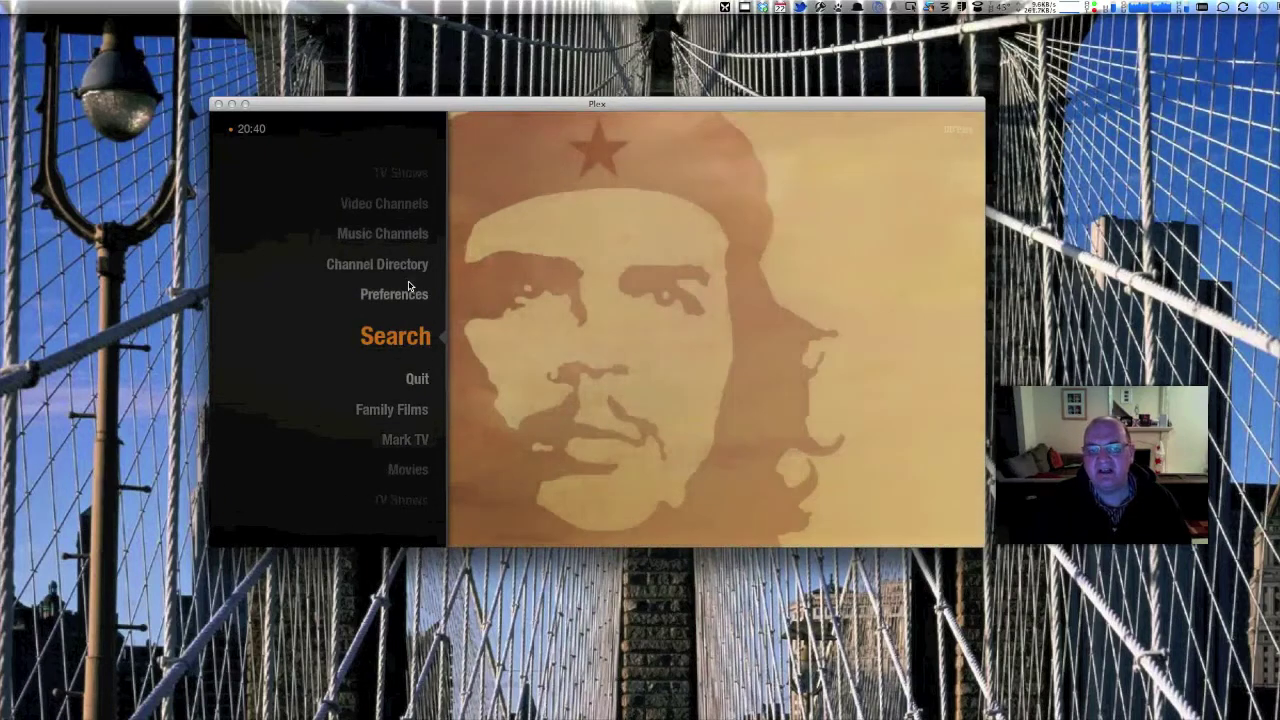
scroll(408, 287, "up", 1)
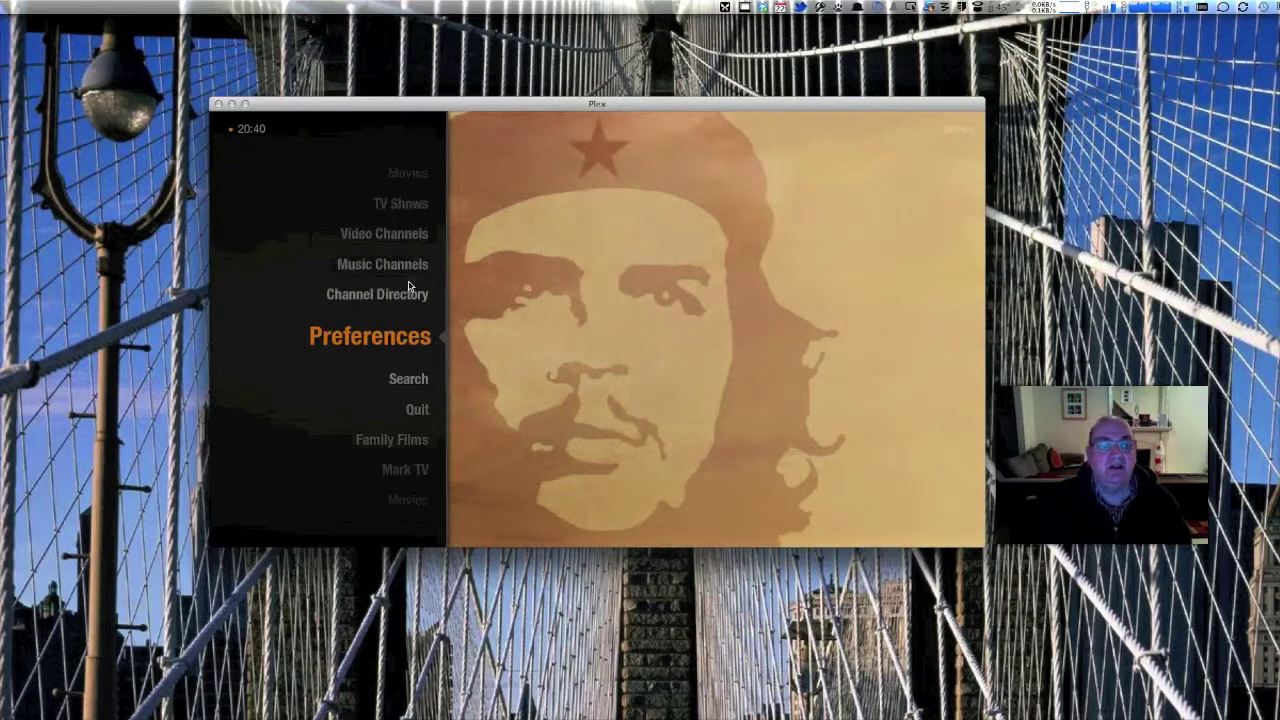
scroll(408, 287, "up", 3)
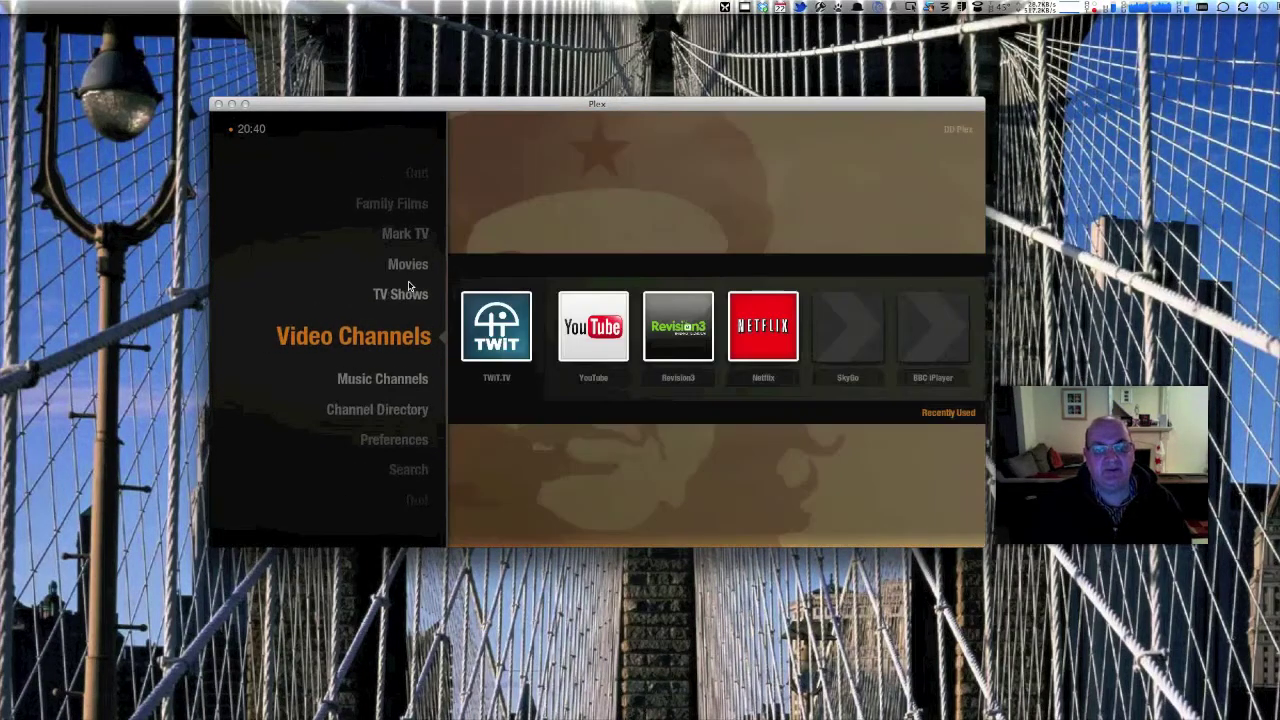
scroll(408, 287, "up", 1)
scroll(408, 287, "up", 1)
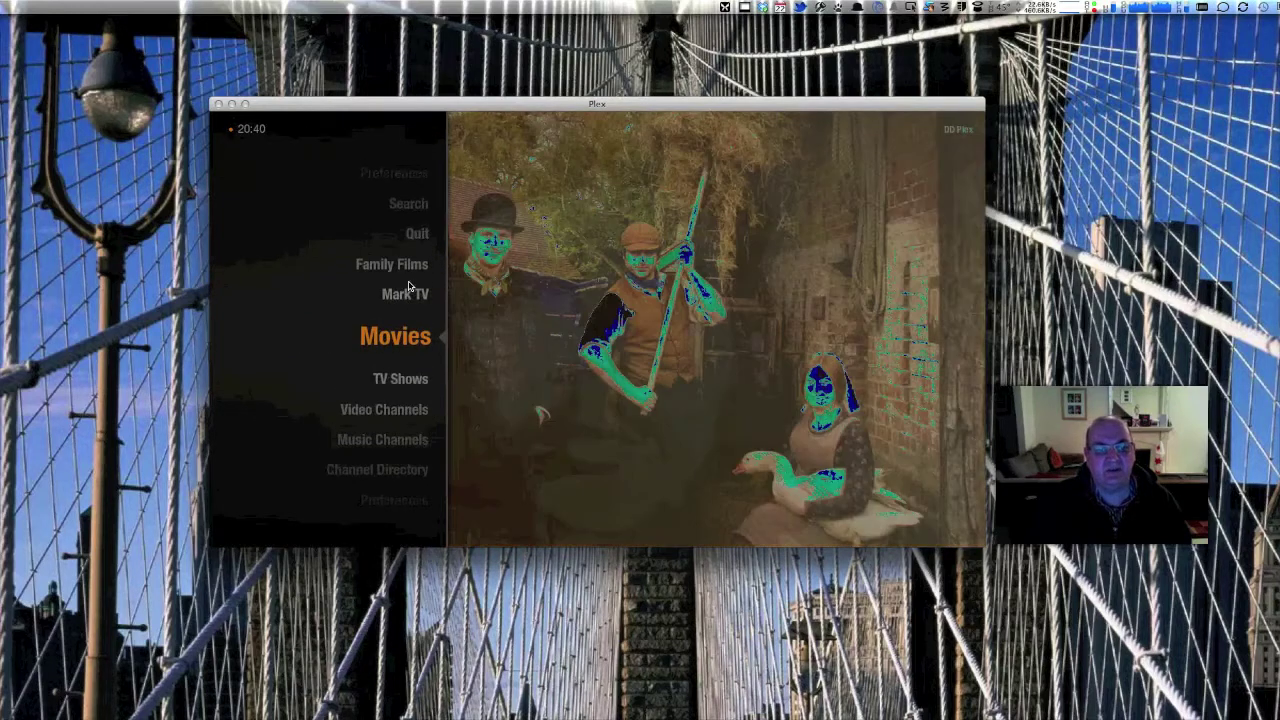
Examine the On Deck and Recently Added previews for Family Films, Mark TV, Movies and TV Shows
scroll(408, 287, "up", 2)
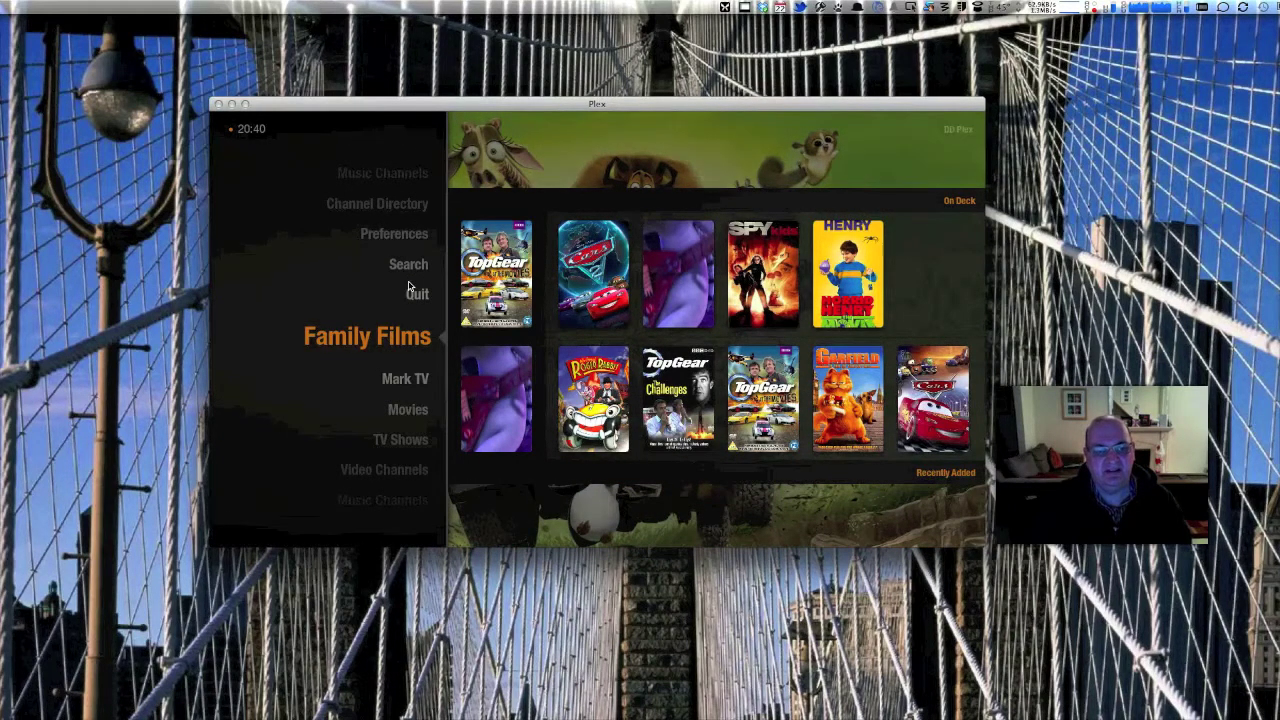
scroll(408, 287, "down", 1)
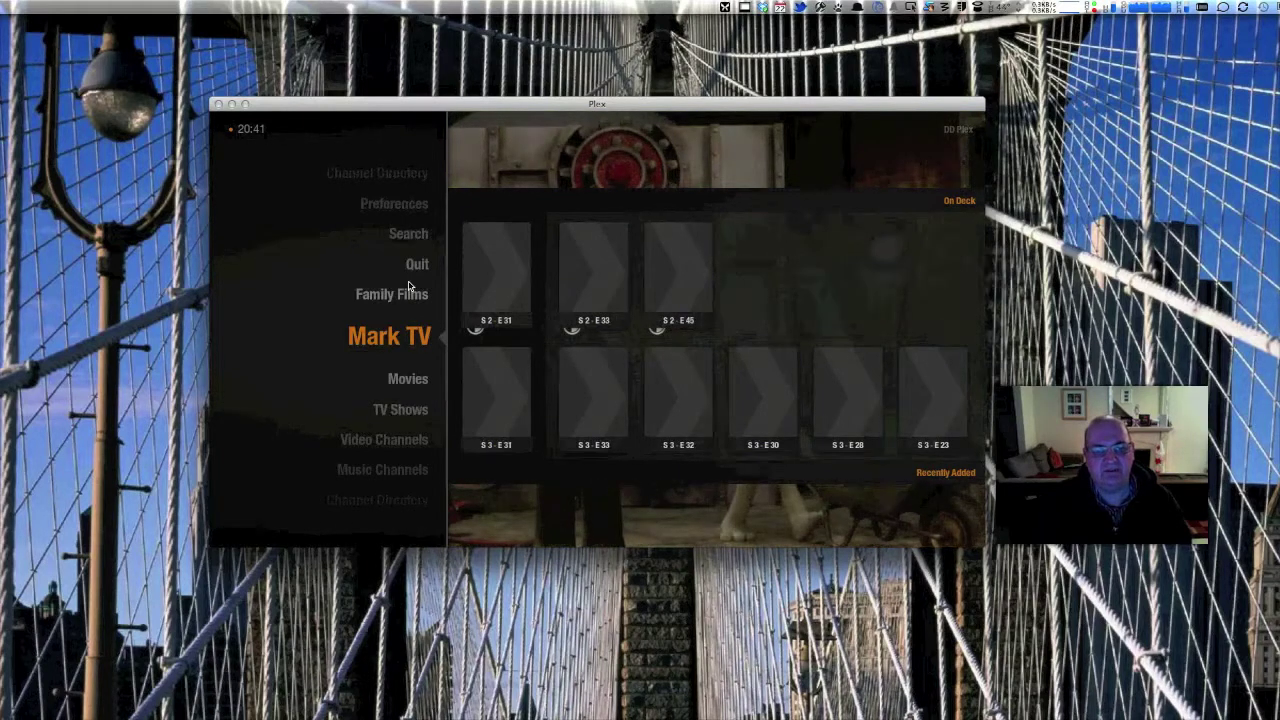
scroll(408, 287, "down", 1)
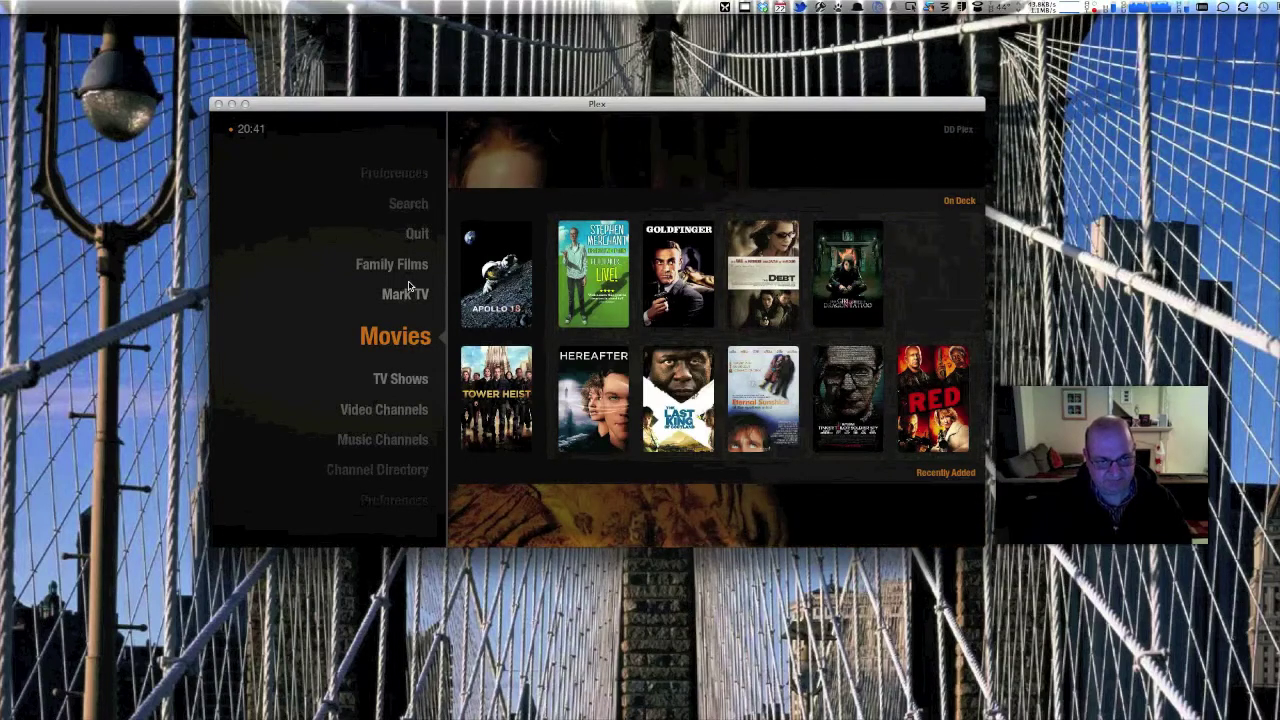
scroll(408, 287, "down", 1)
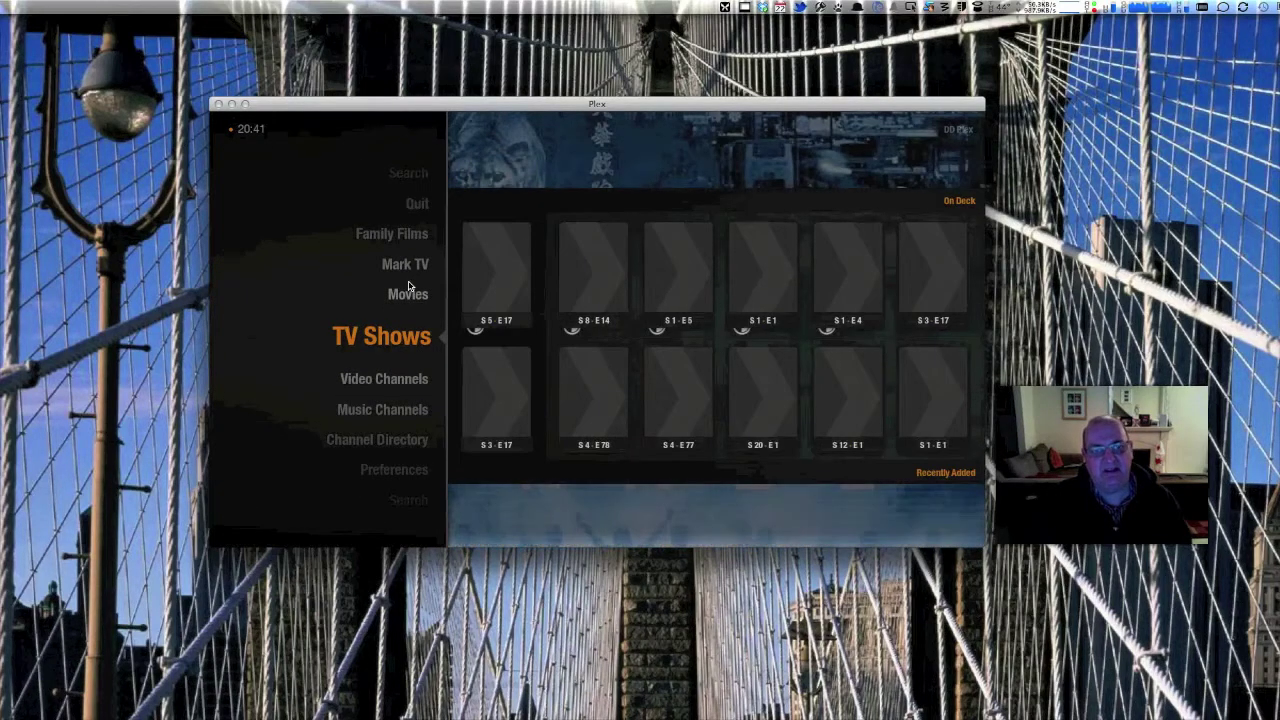
scroll(408, 287, "up", 3)
scroll(408, 287, "down", 2)
scroll(408, 287, "down", 1)
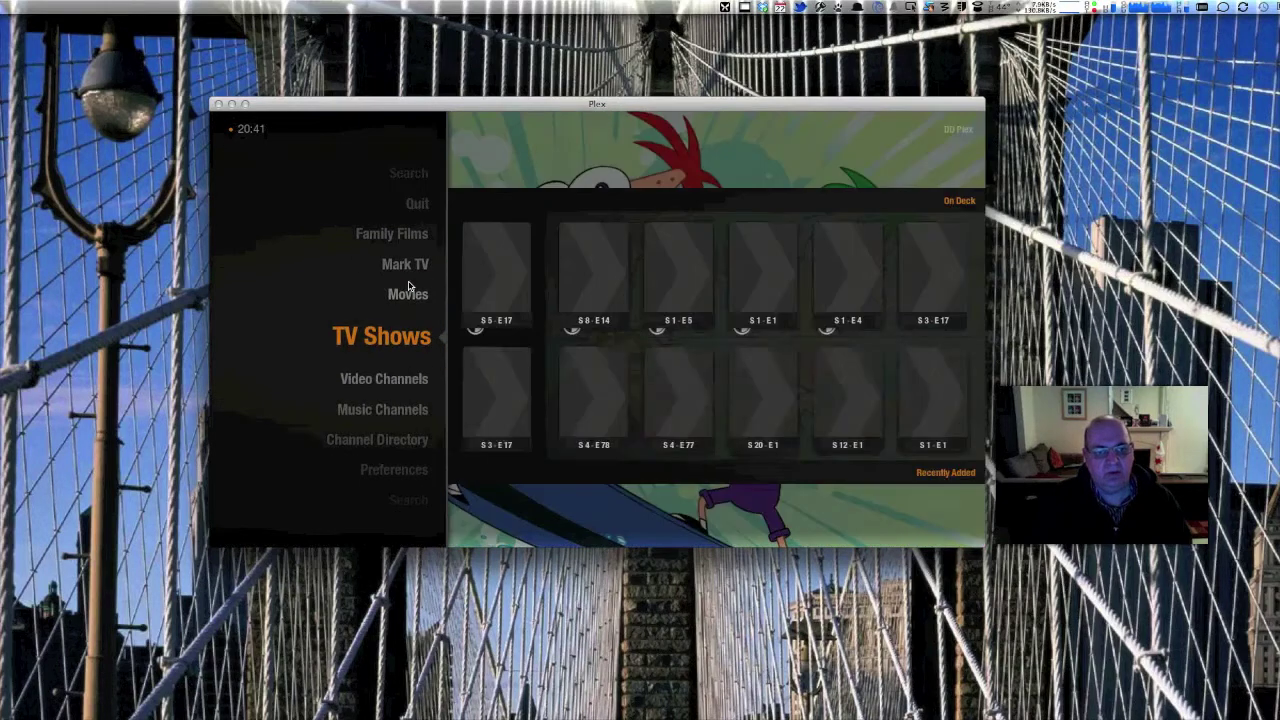
Examine the recently used channels for Music Channels and Video Channels, finishing with Video Channels highlighted in the home menu
scroll(408, 287, "up", 5)
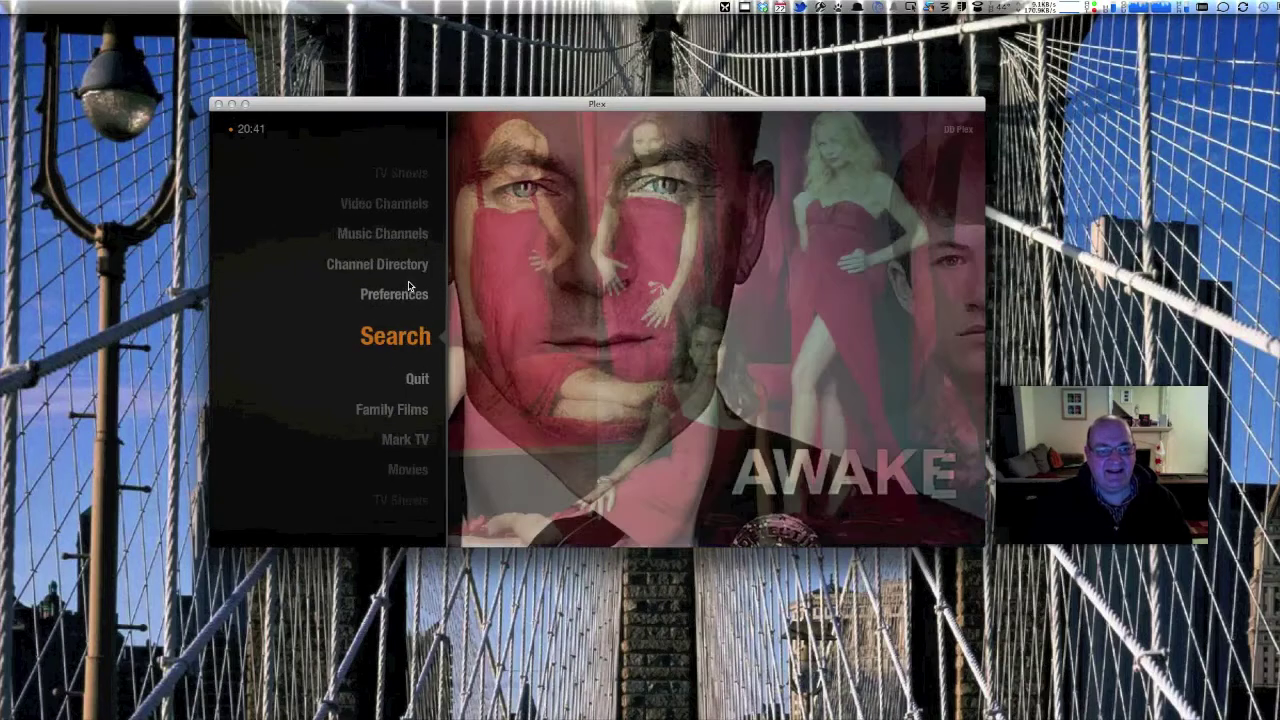
scroll(408, 287, "up", 3)
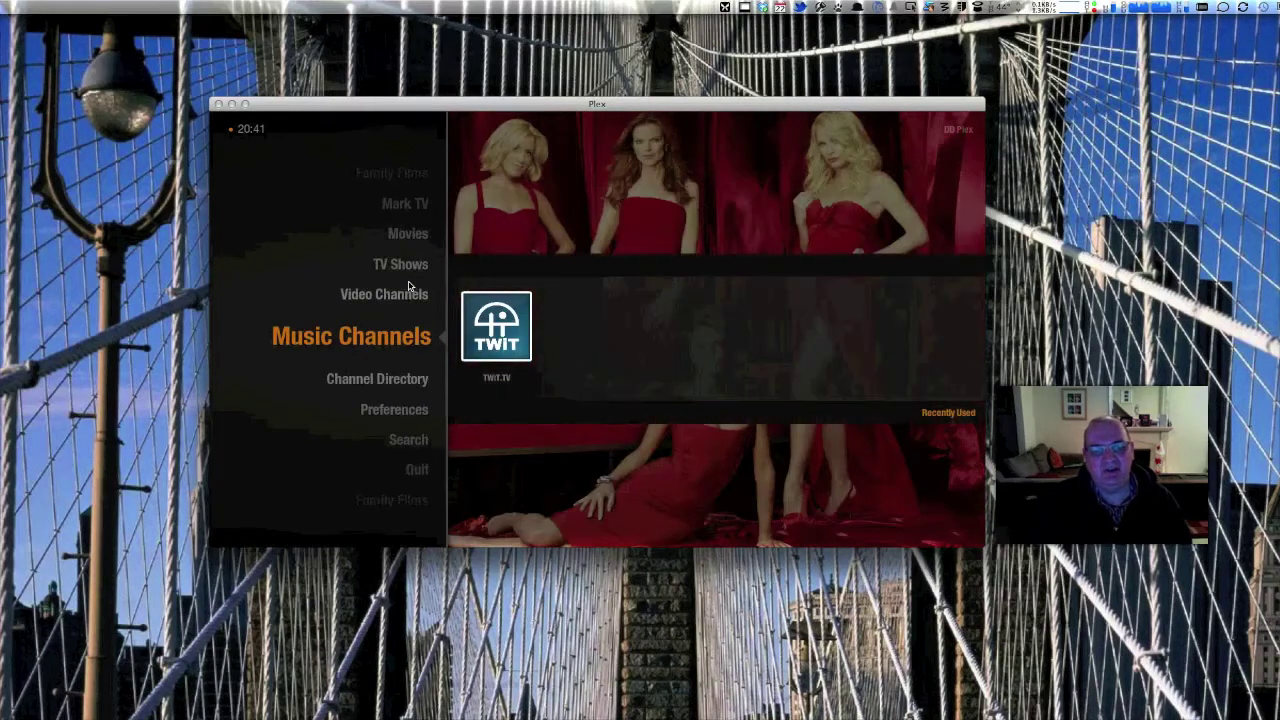
scroll(408, 287, "down", 1)
scroll(408, 287, "up", 2)
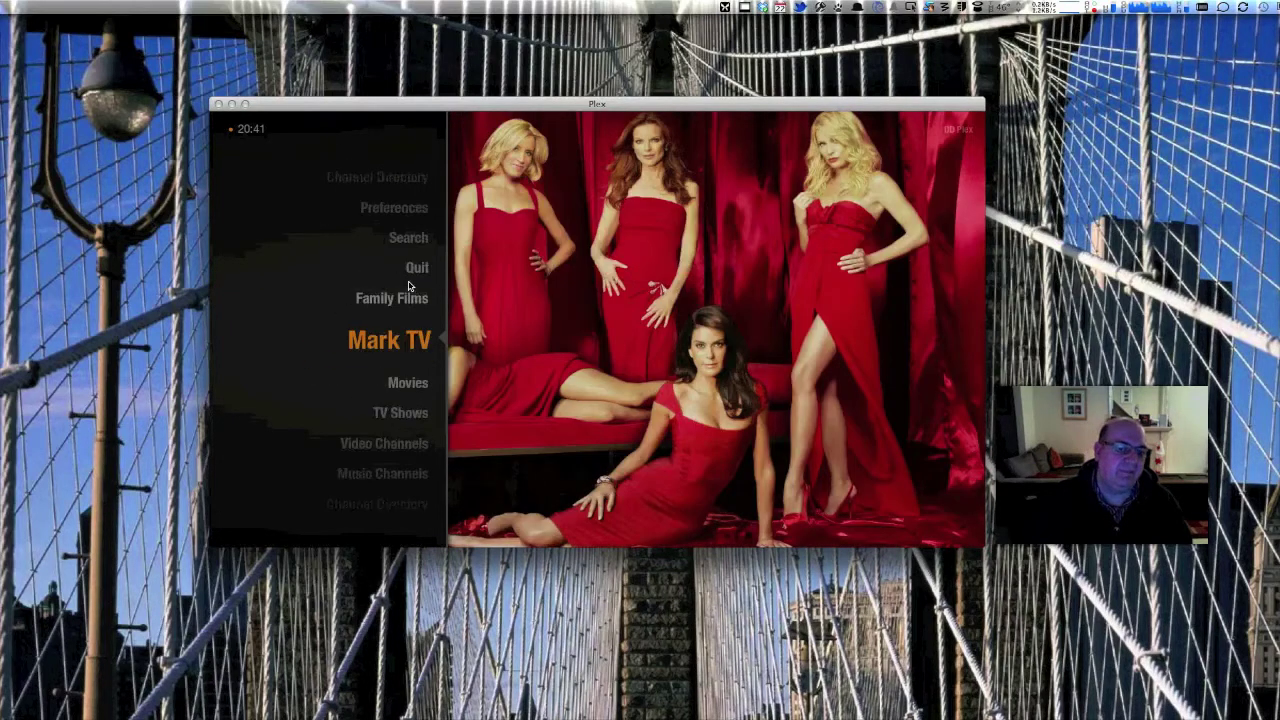
scroll(408, 287, "down", 3)
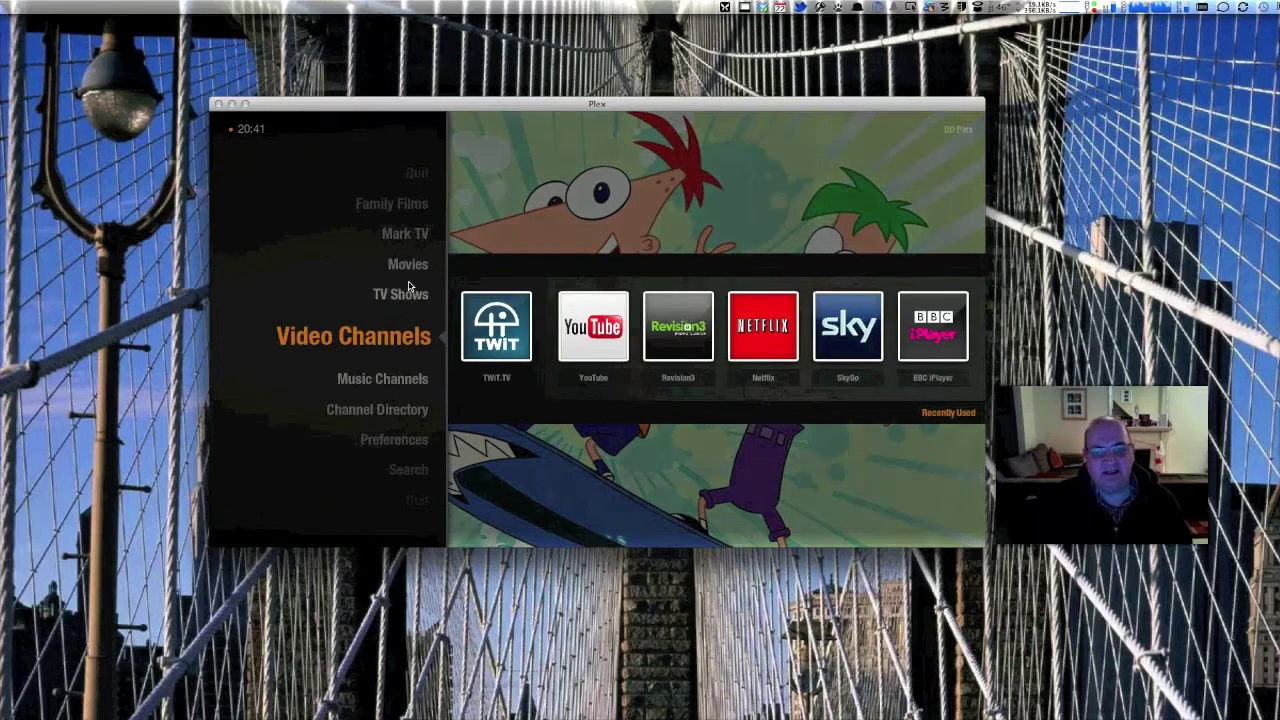
Look through the recently used video channels from TWiT.TV to BBC iPlayer, then return to the home menu
key("Right")
key("Right")
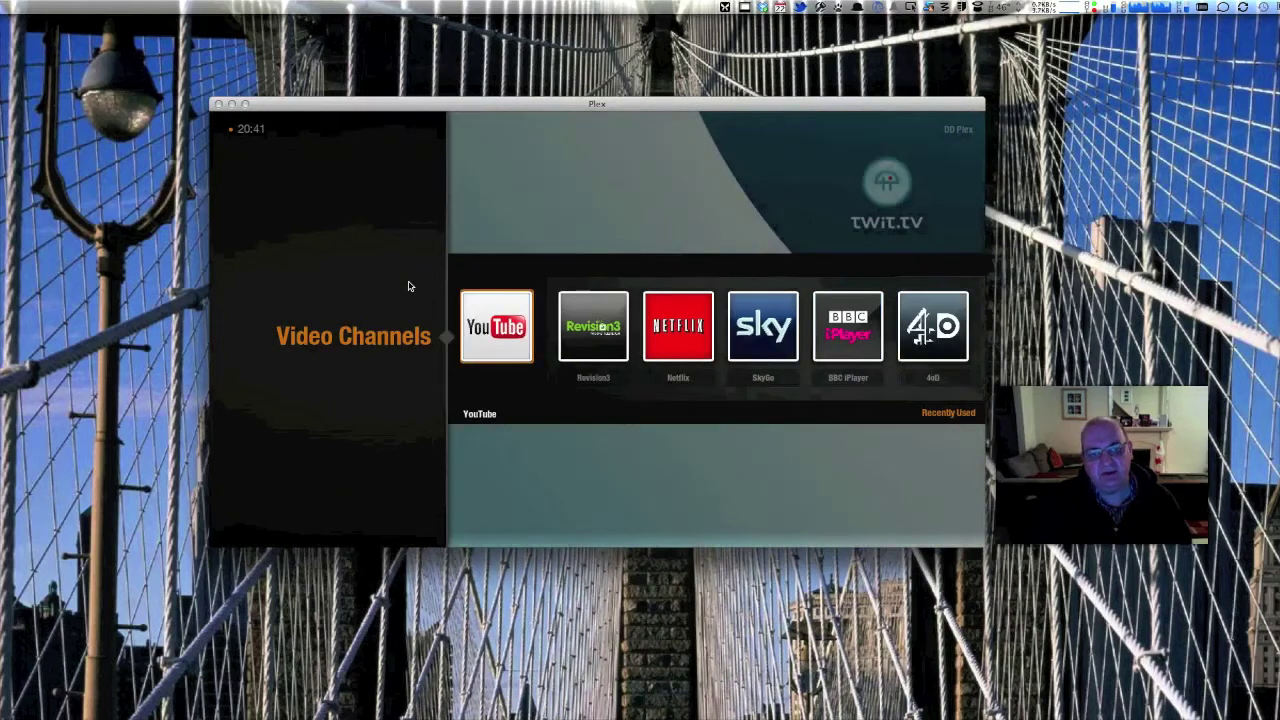
key("Right")
key("Right")
key("Right")
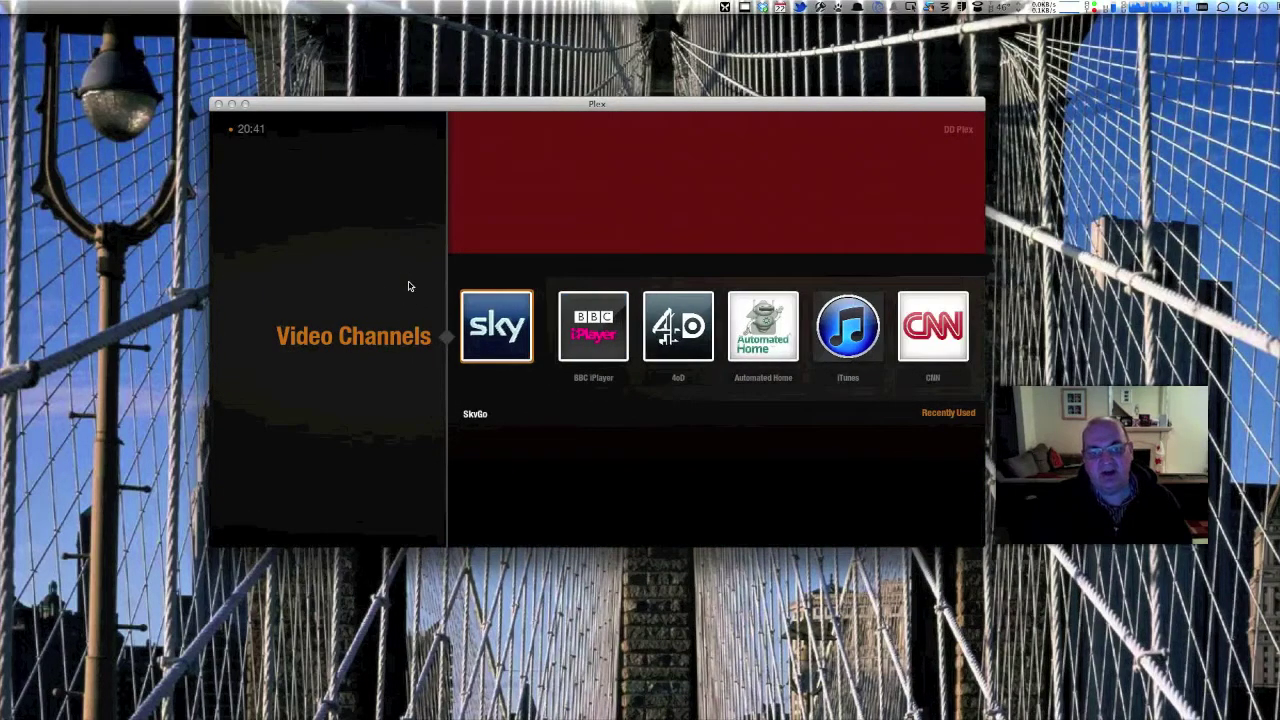
key("Right")
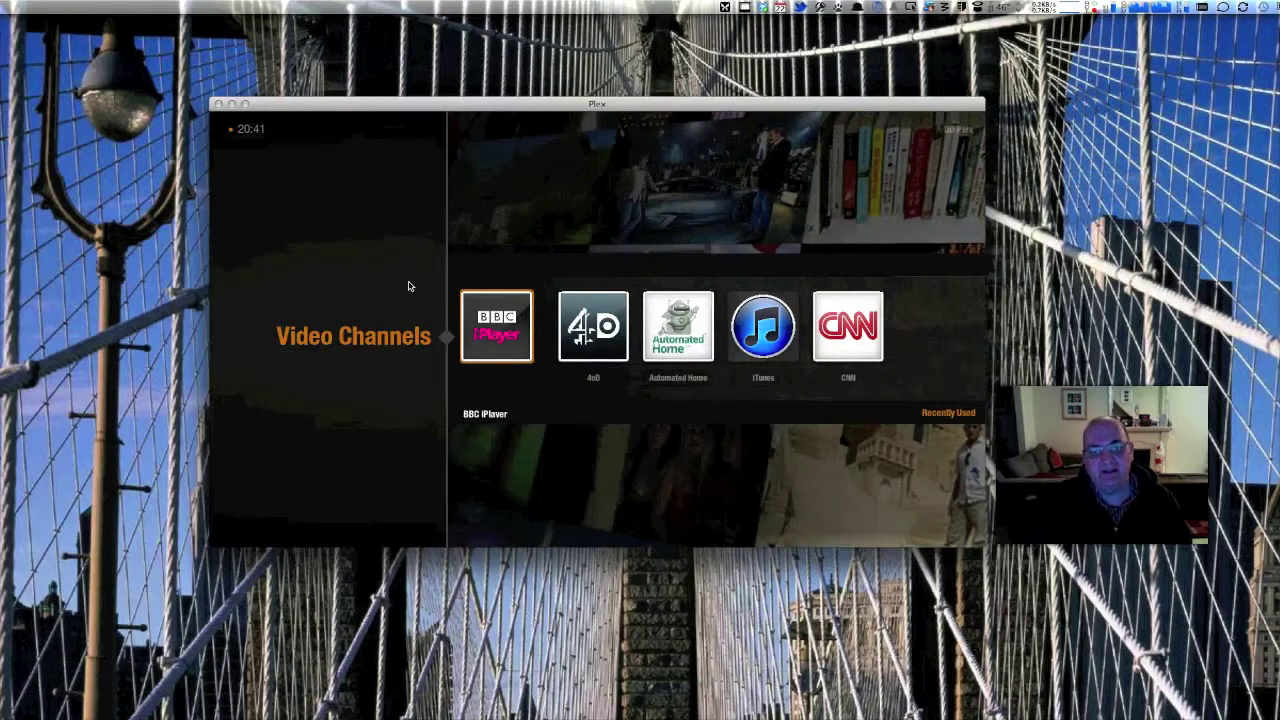
key("Left")
key("Left")
key("Left")
key("Left")
key("Left")
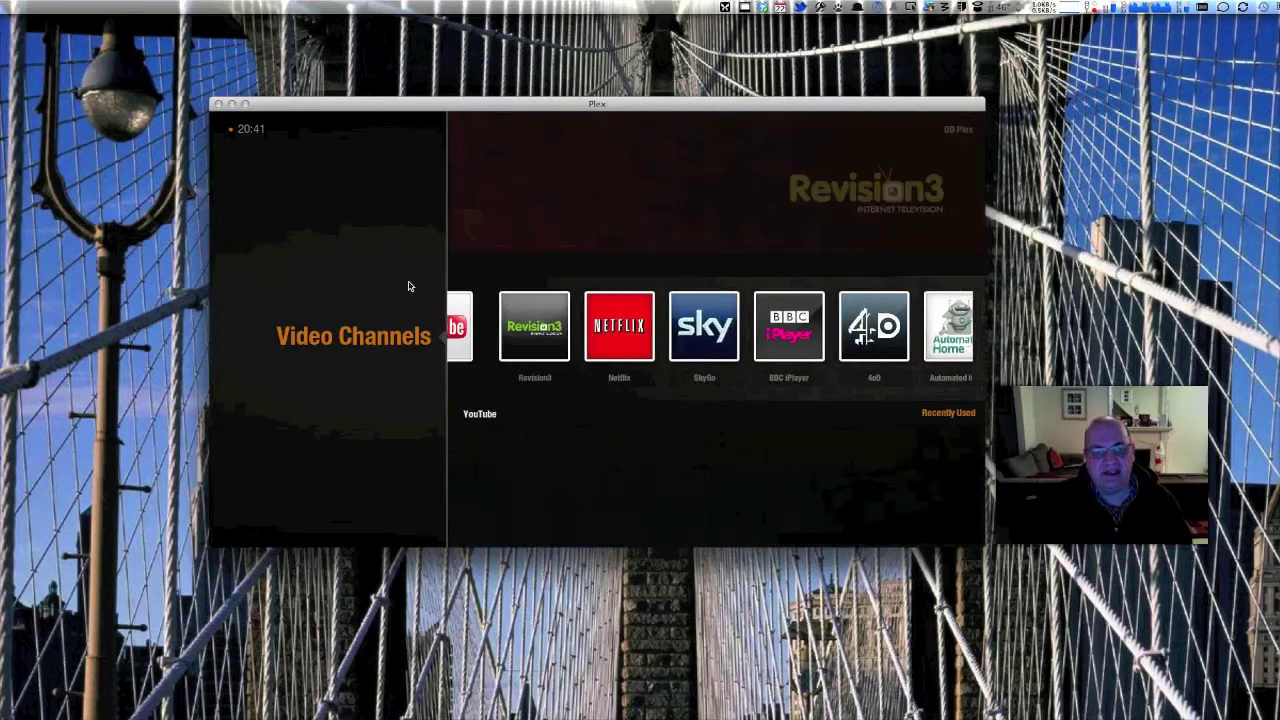
left_click(370, 280)
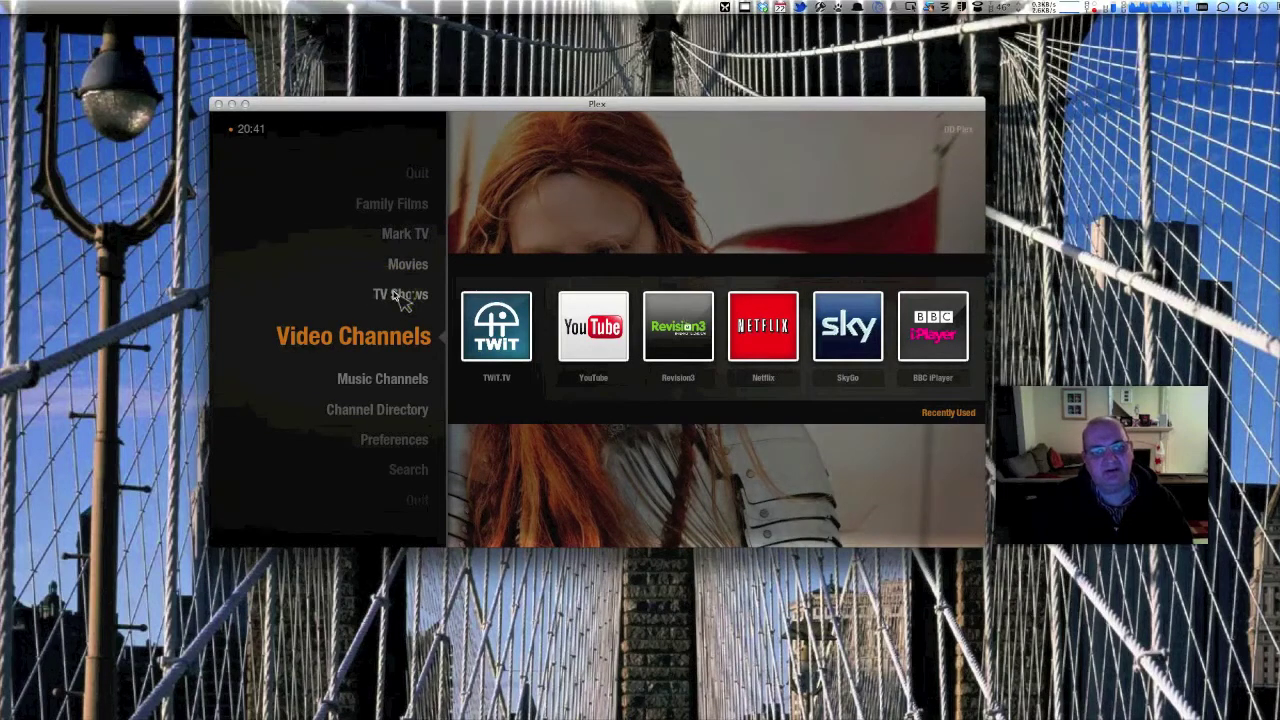
Open the TV Shows library from the home menu and display All Shows
left_click(403, 298)
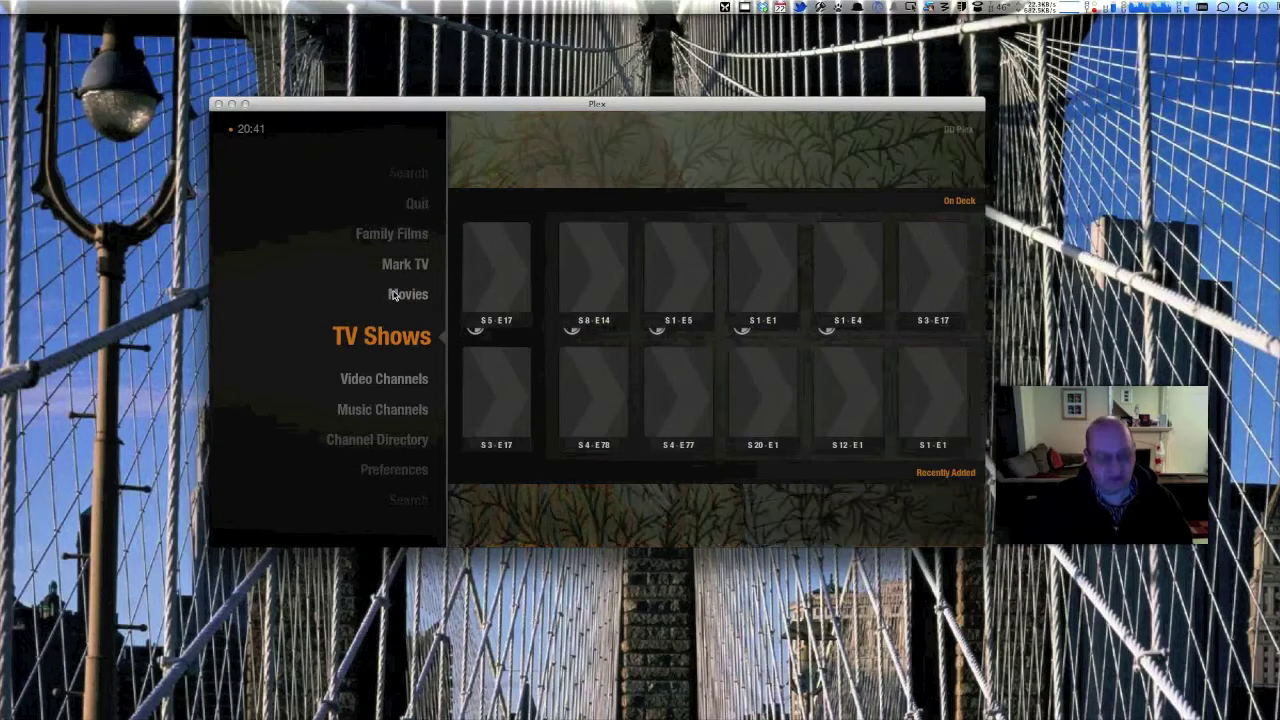
key("Return")
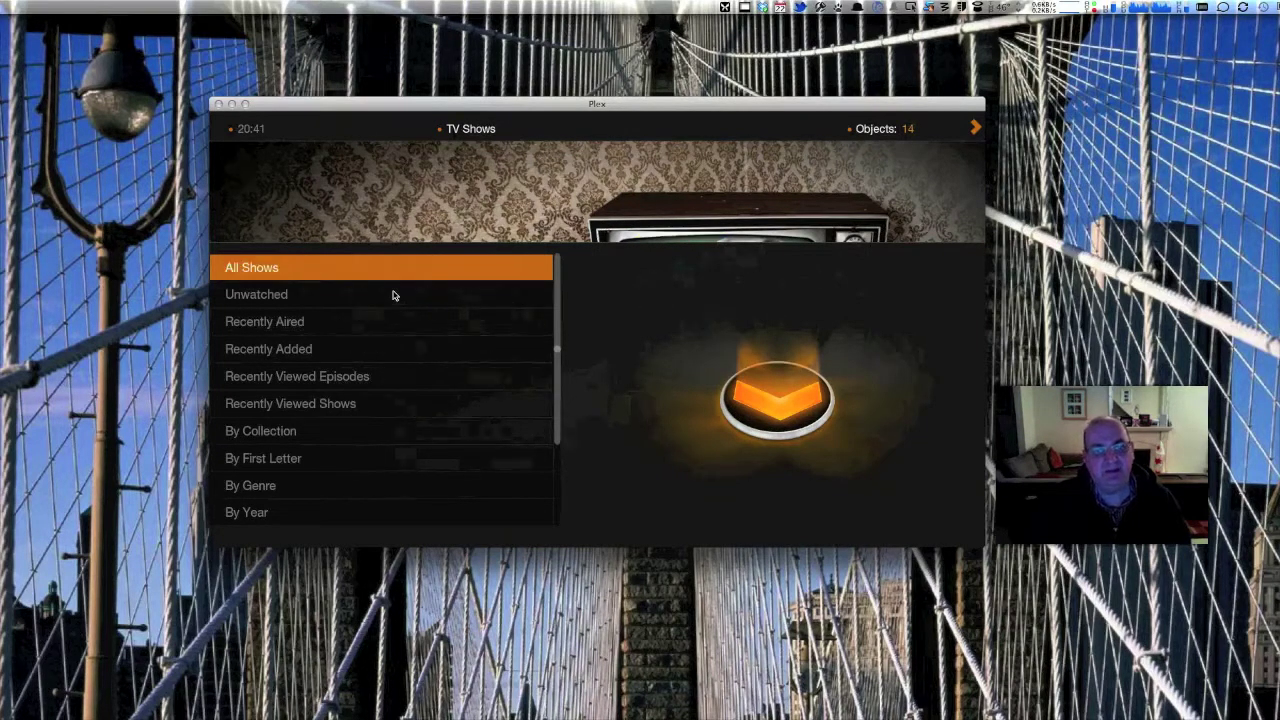
key("Return")
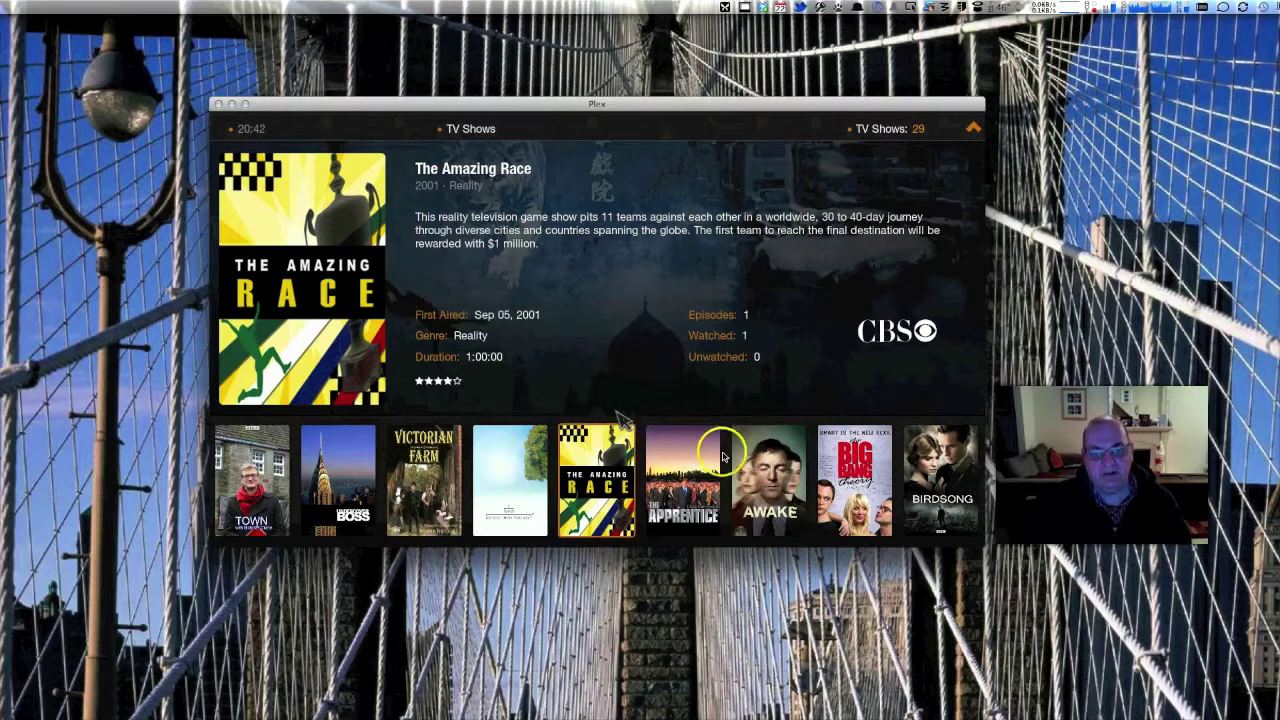
right_click(904, 286)
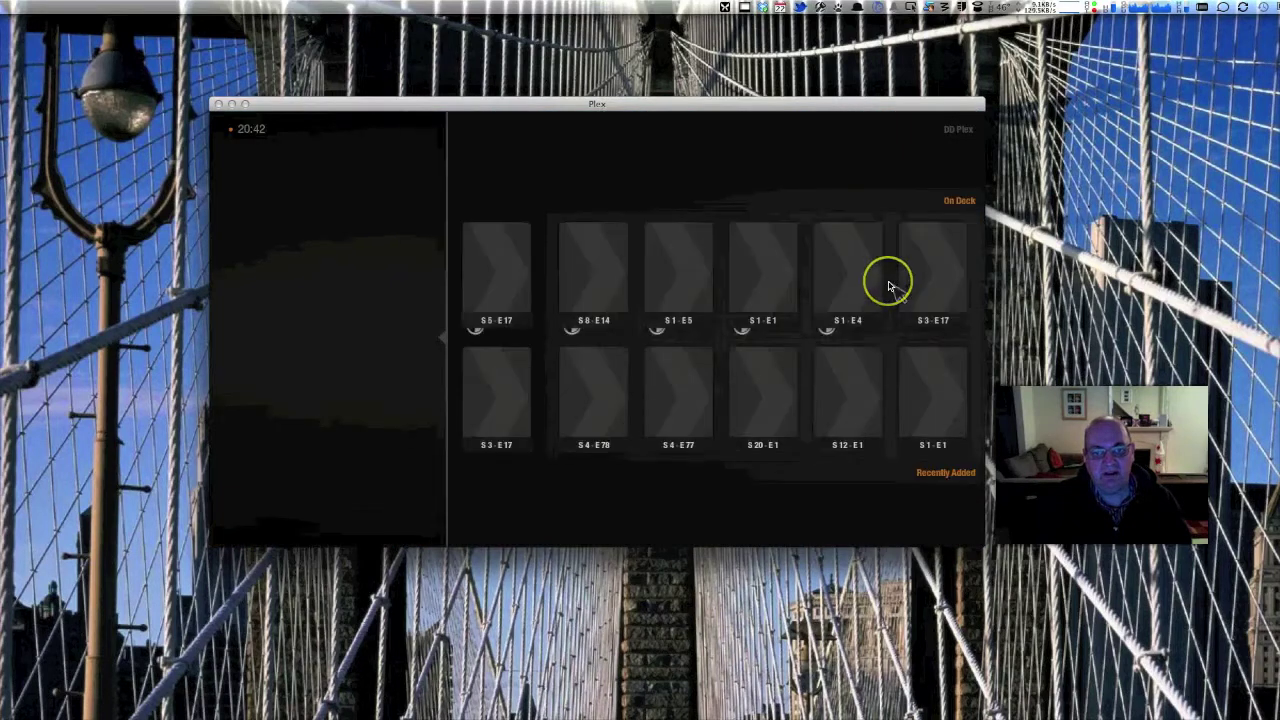
left_click(405, 328)
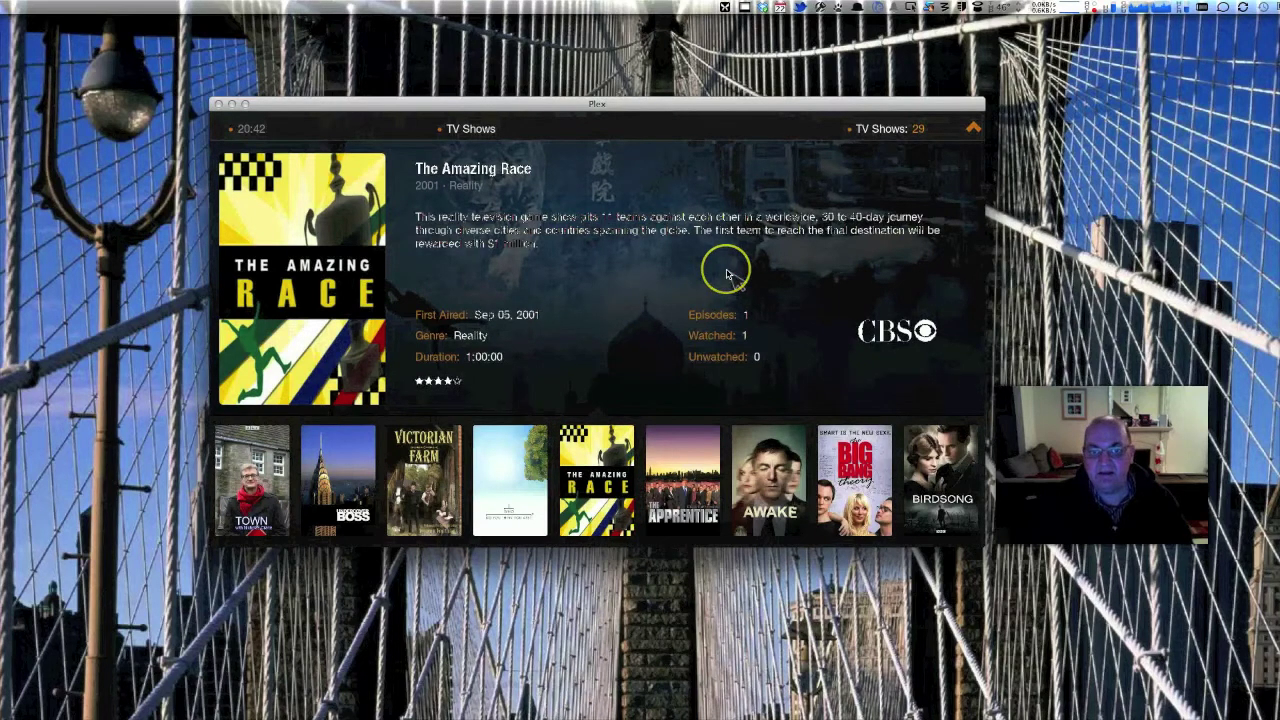
Change the TV Shows library's view layout from Media Preview to Info List
key("m")
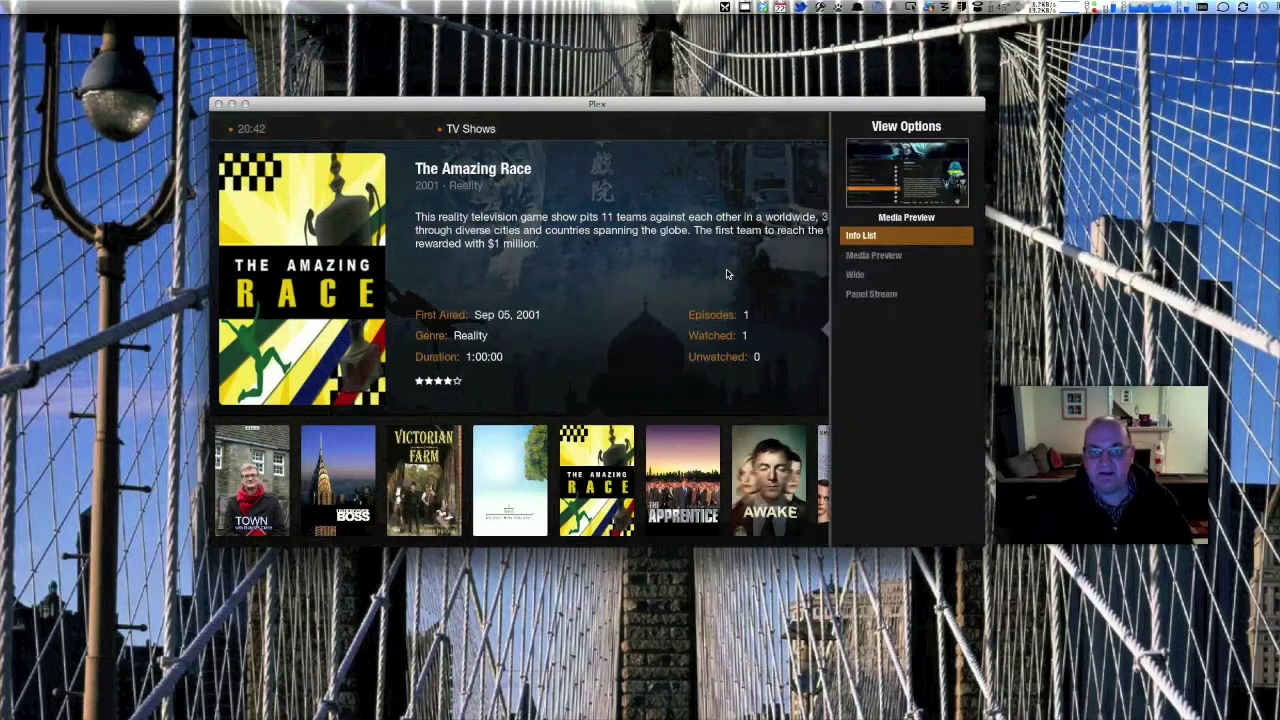
key("Down")
key("Down")
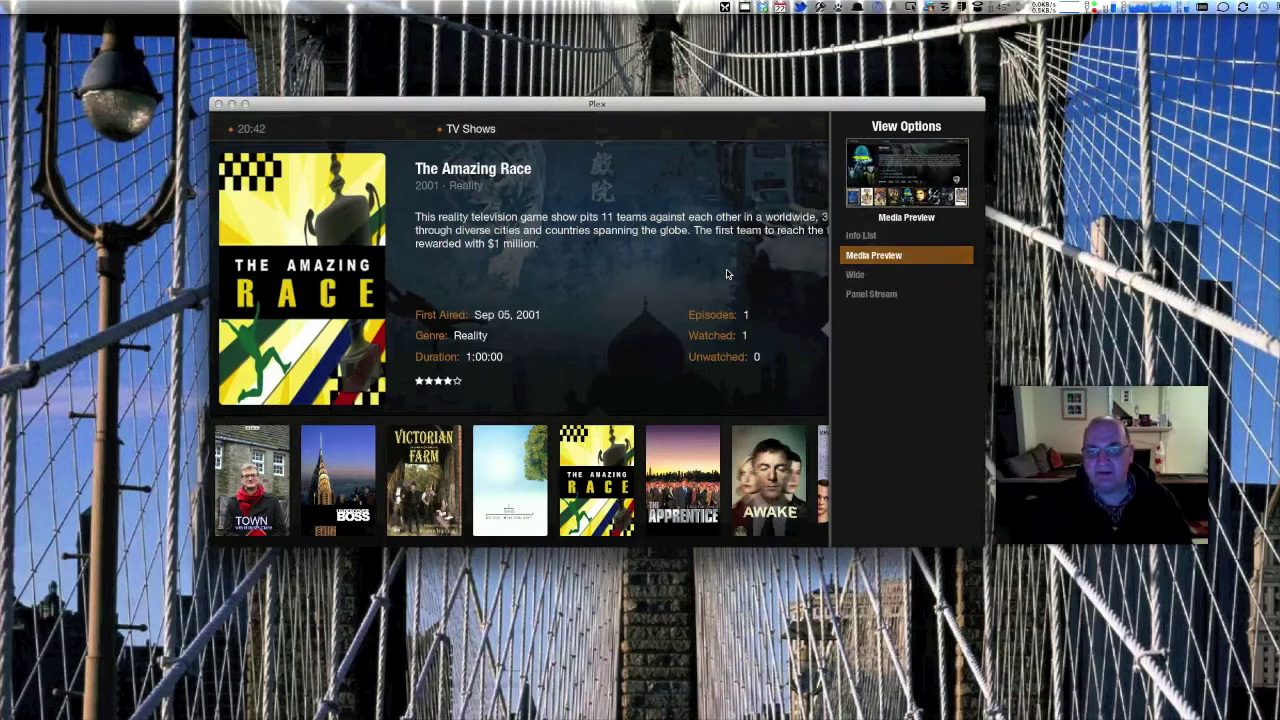
key("Up")
key("Up")
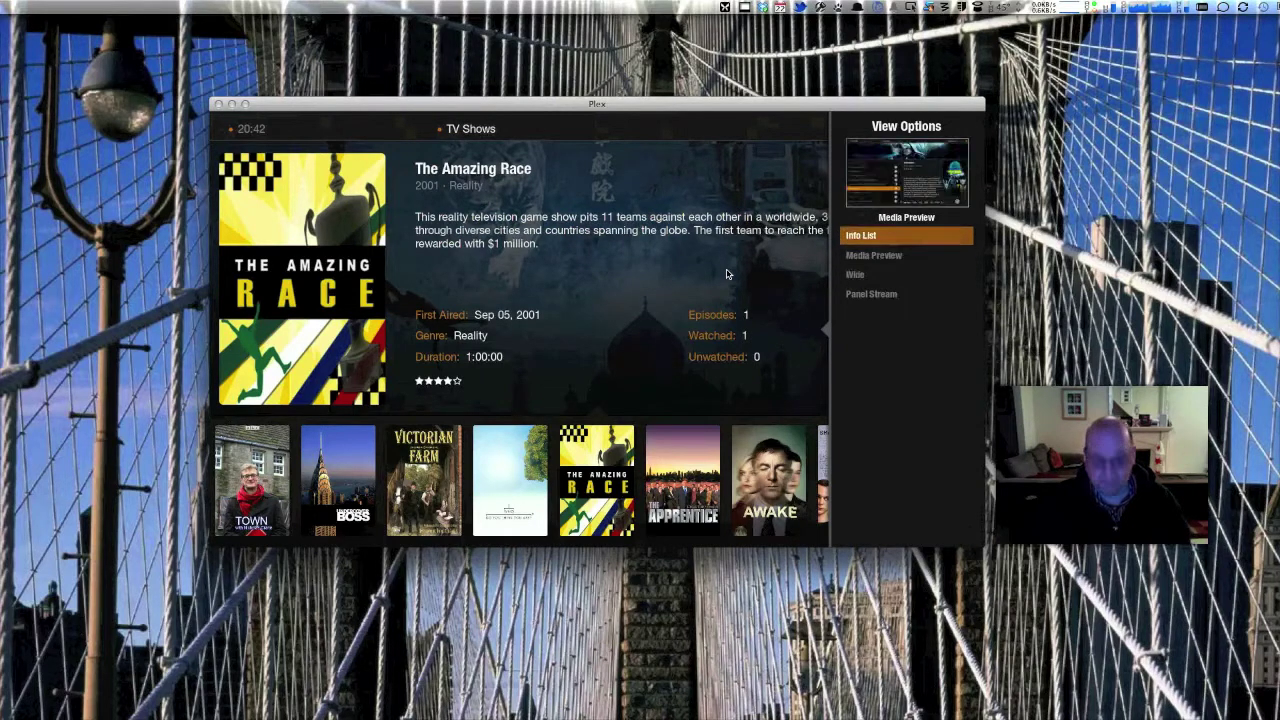
key("Return")
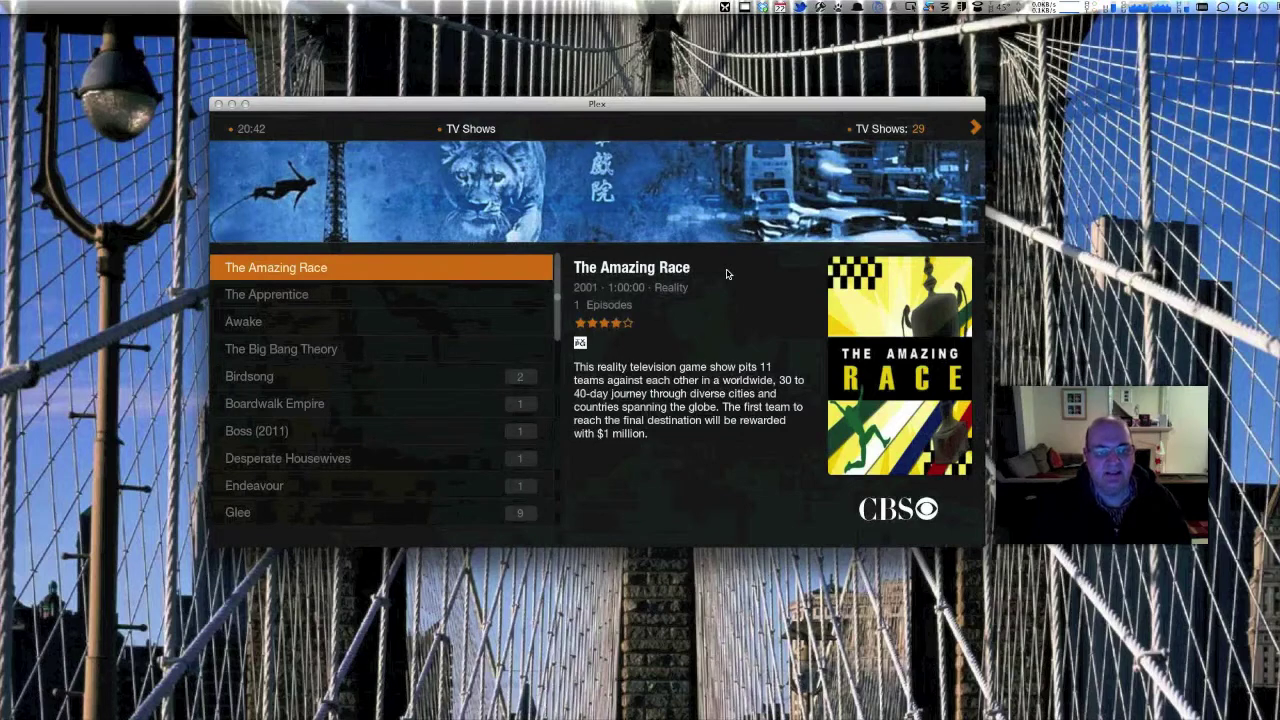
Examine the show details in the list from The Amazing Race through Boss (2011)
key("Down")
key("Down")
key("Down")
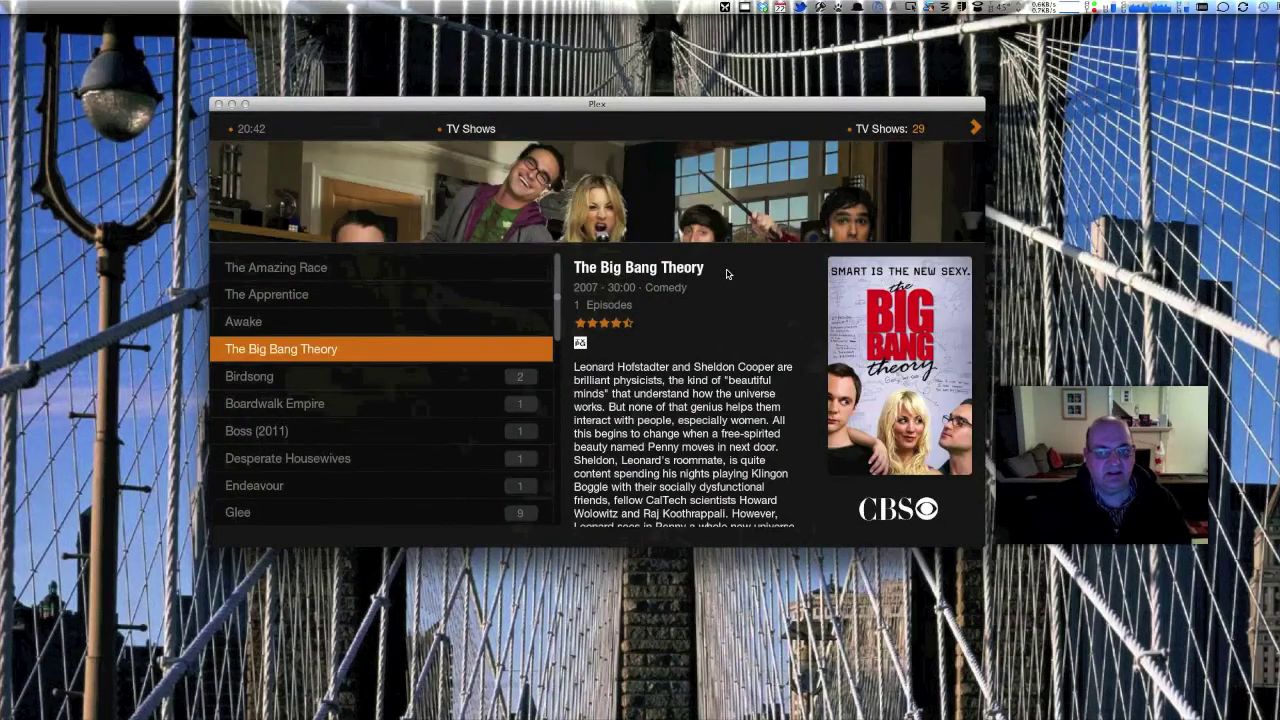
key("Down")
key("Up")
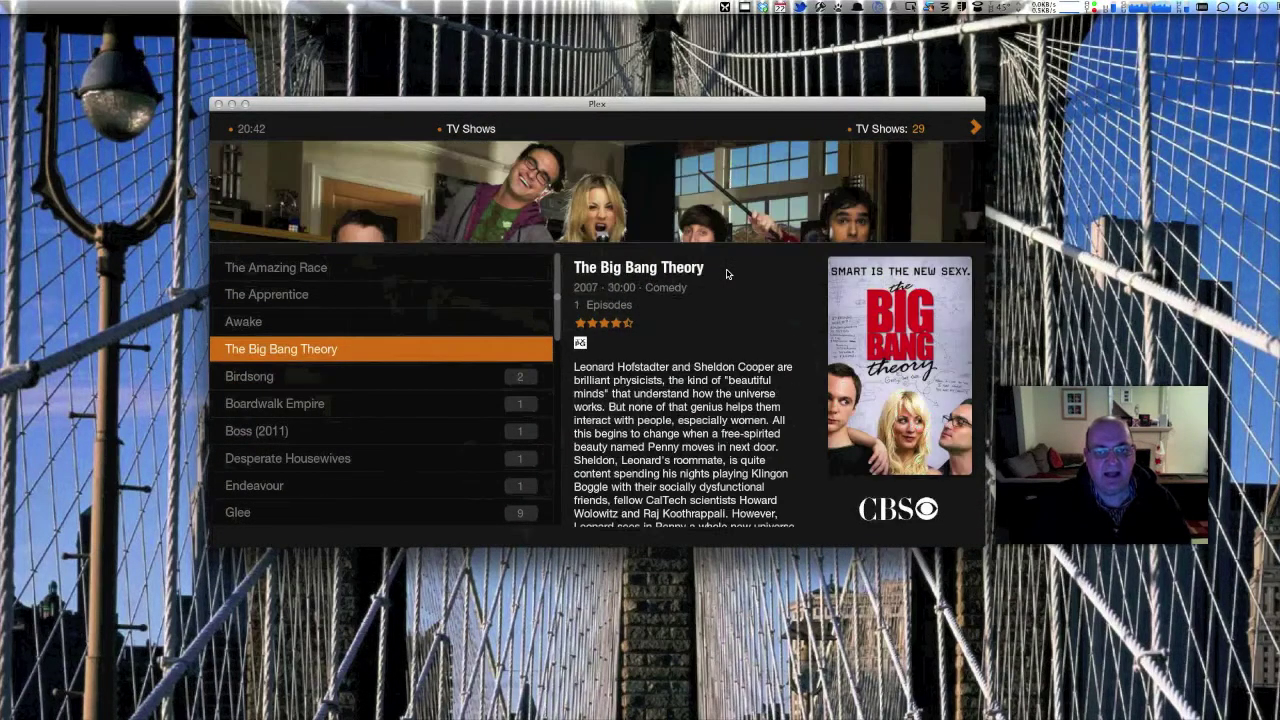
key("Up")
key("Up")
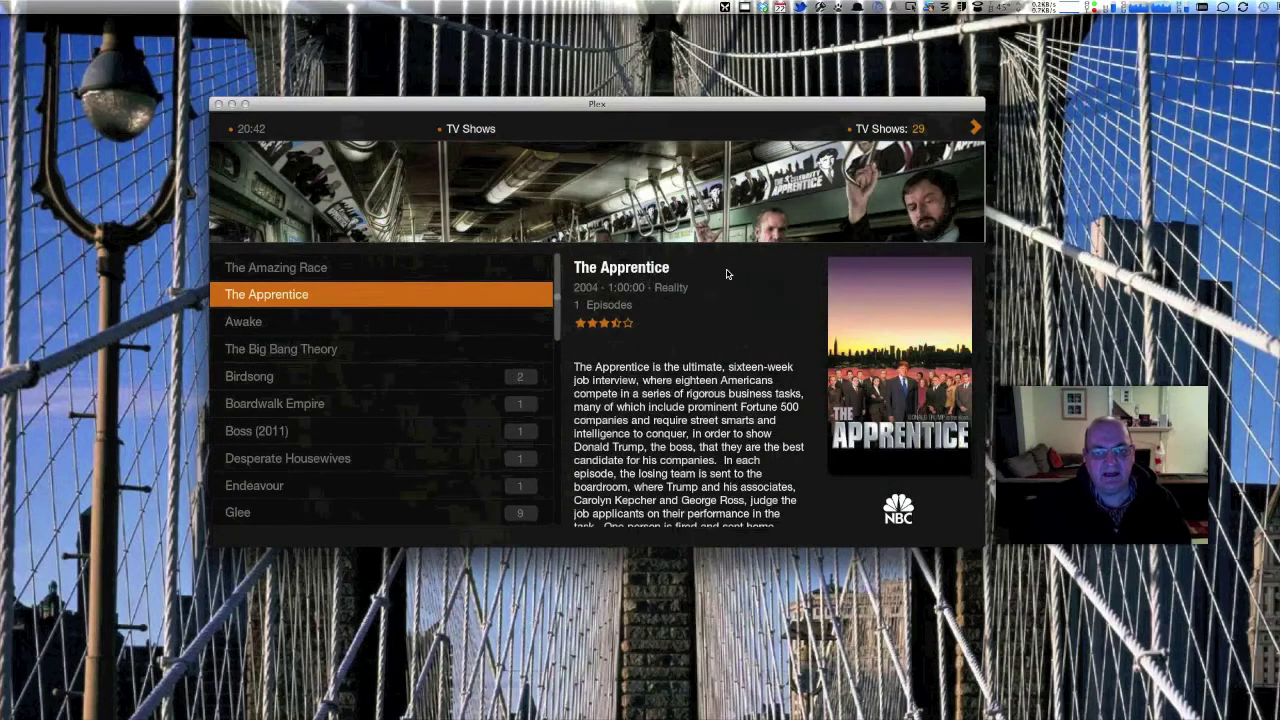
key("Down")
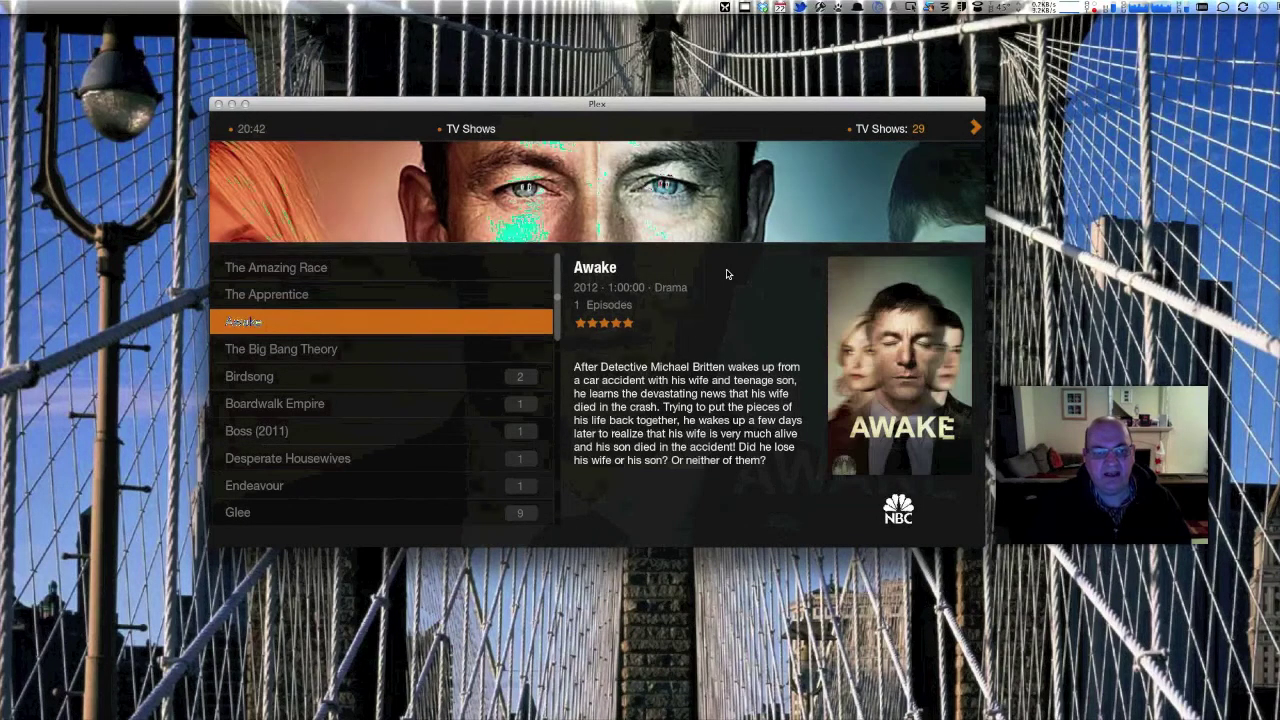
key("Down")
key("Down")
key("Down")
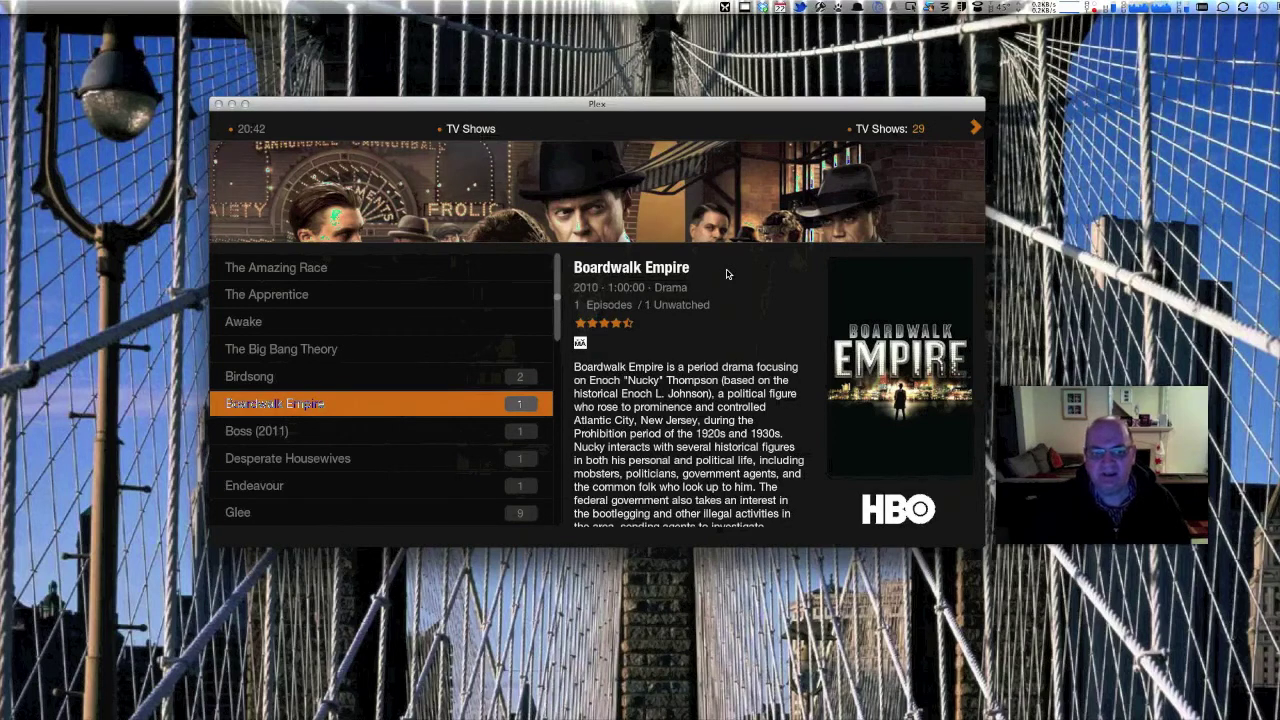
key("Down")
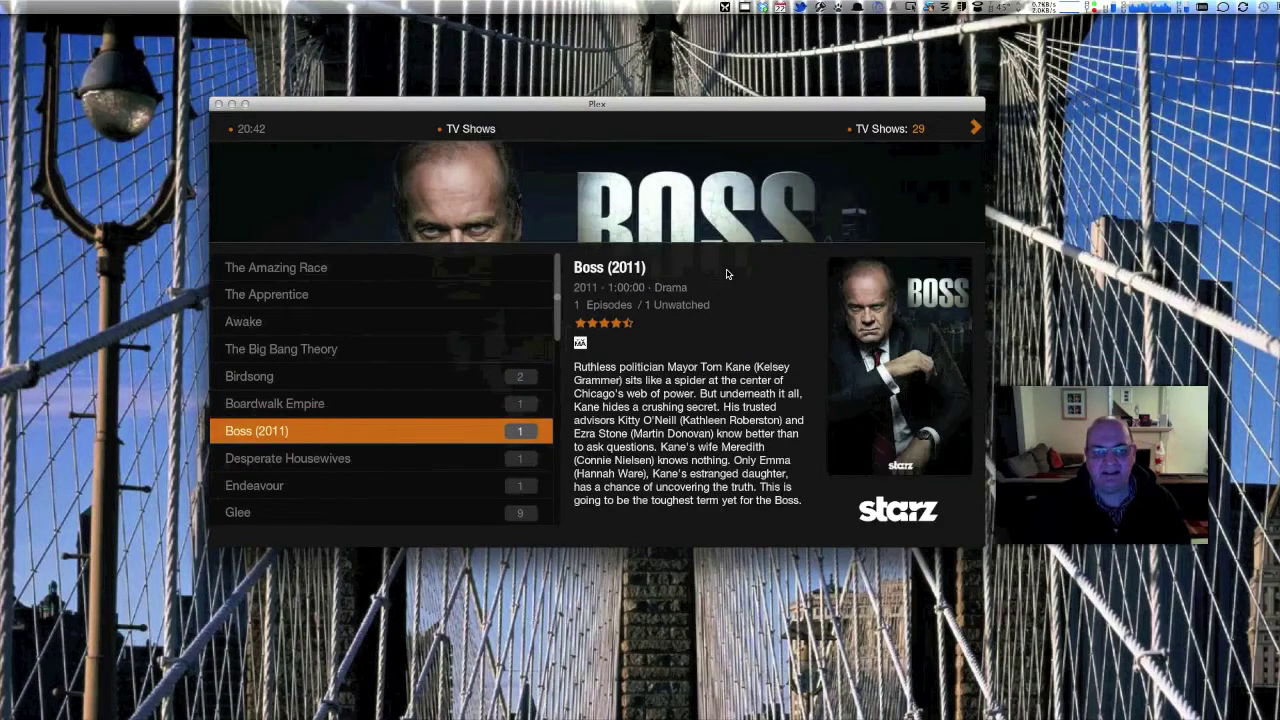
Look through the show details from Desperate Housewives to The Office (US)
key("Down")
key("Down")
key("Down")
key("Down")
key("Down")
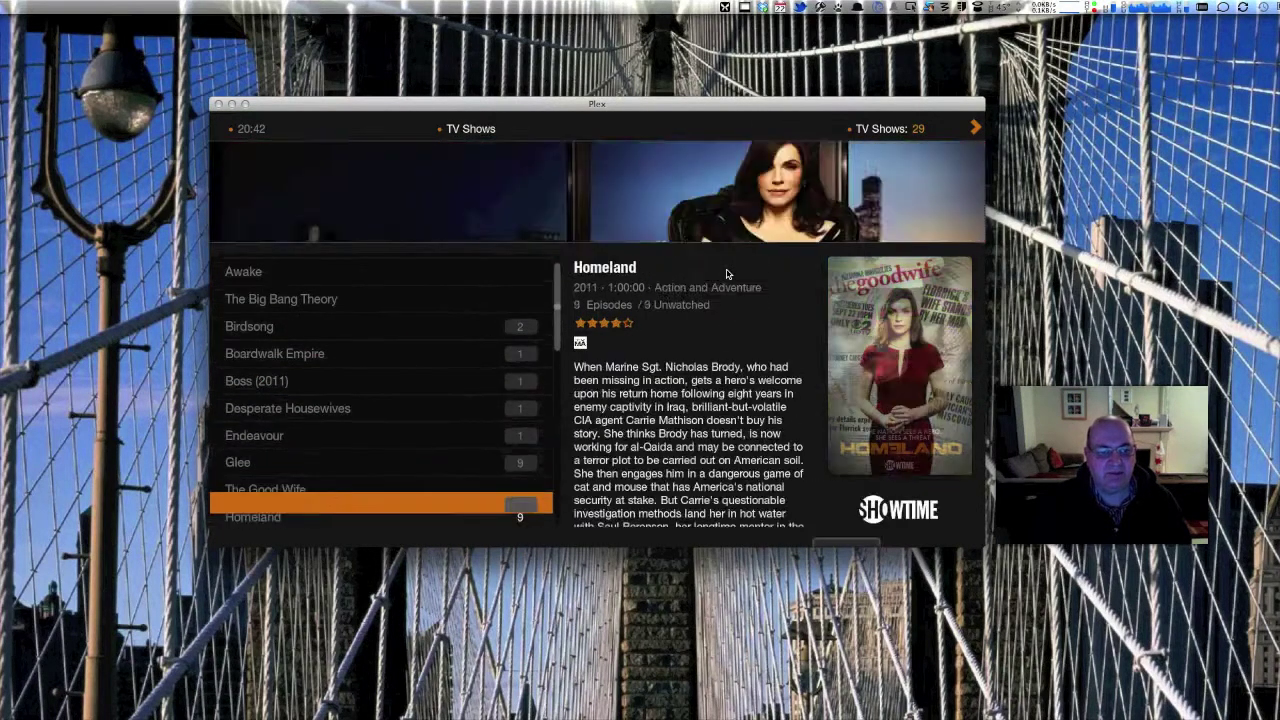
key("Down")
key("Down")
key("Down")
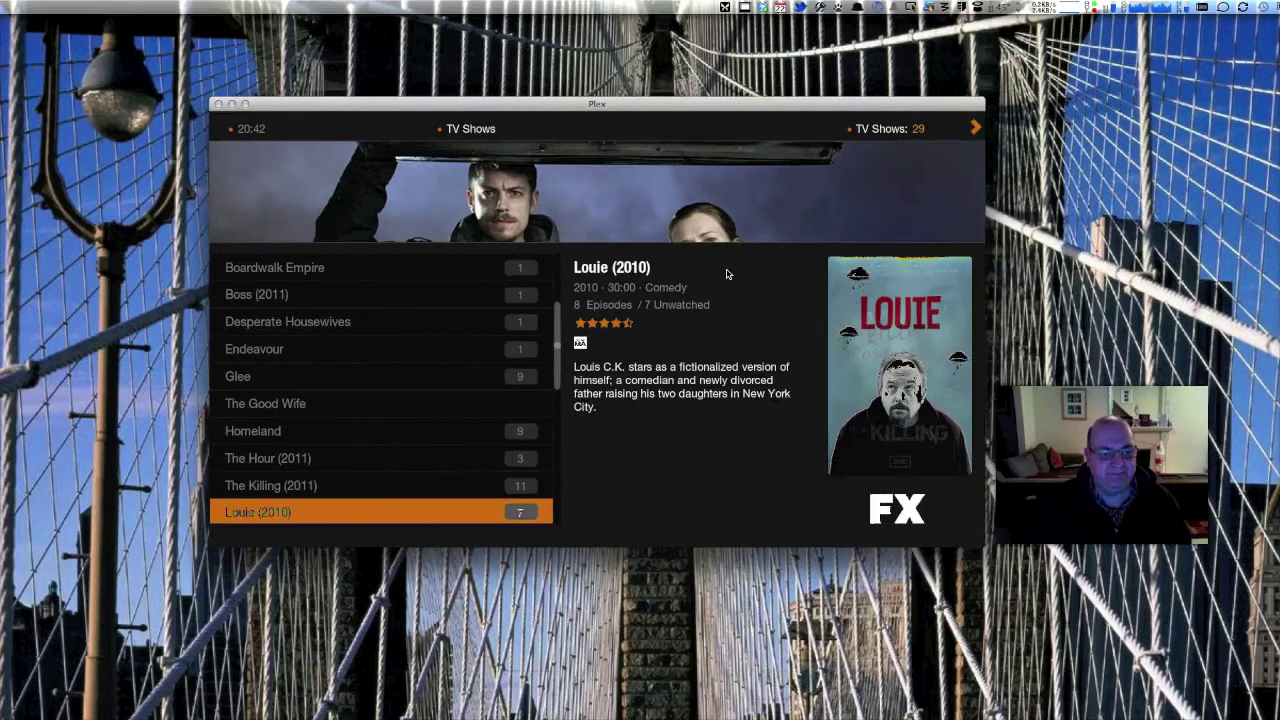
key("Down")
key("Down")
key("Up")
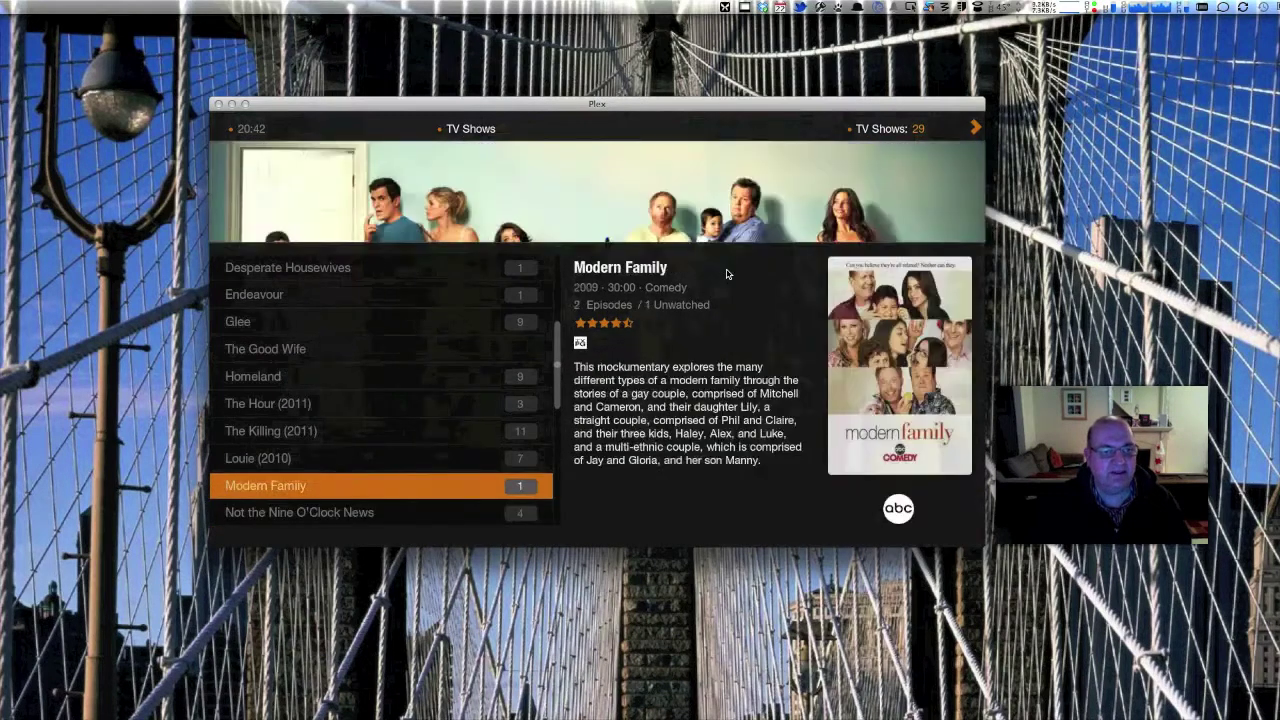
key("Up")
key("Down")
key("Down")
key("Down")
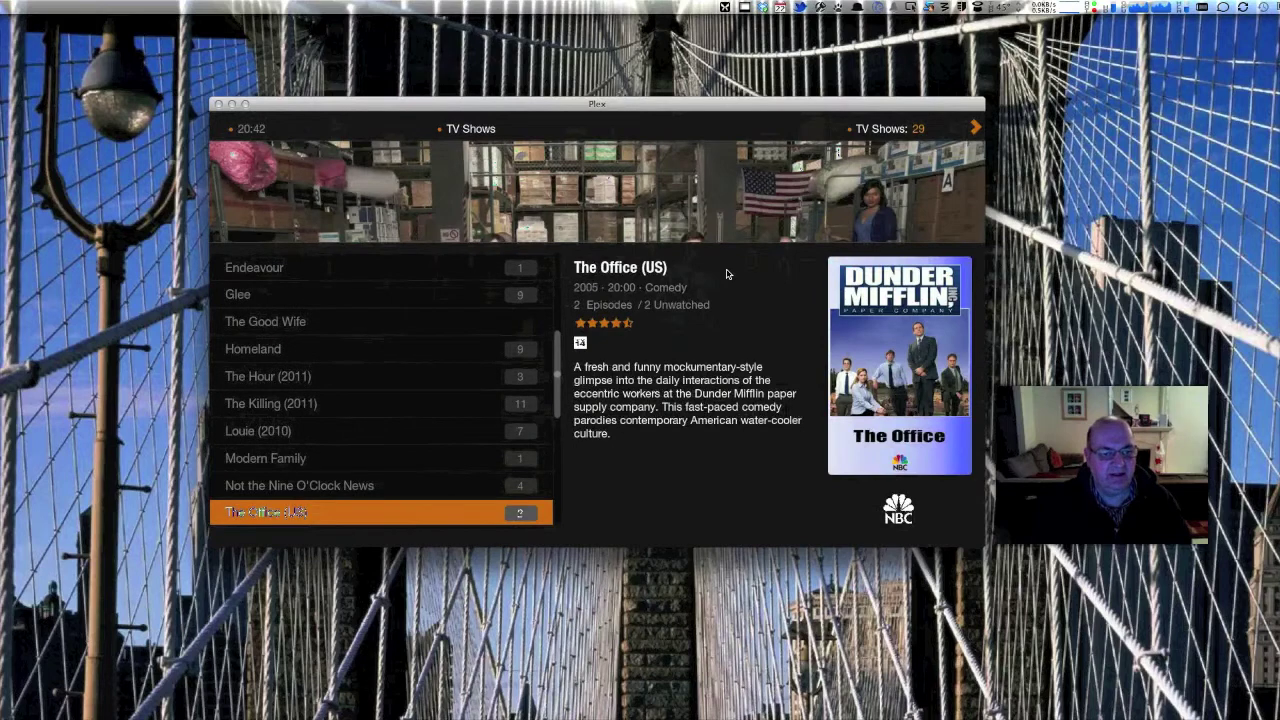
Browse the rest of the shows after The Office (US), wrapping around to The Apprentice at the start of the list
key("Down")
key("Down")
key("Down")
key("Down")
key("Down")
key("Down")
key("Down")
key("Down")
key("Down")
key("Down")
key("Down")
key("Down")
key("Down")
key("Down")
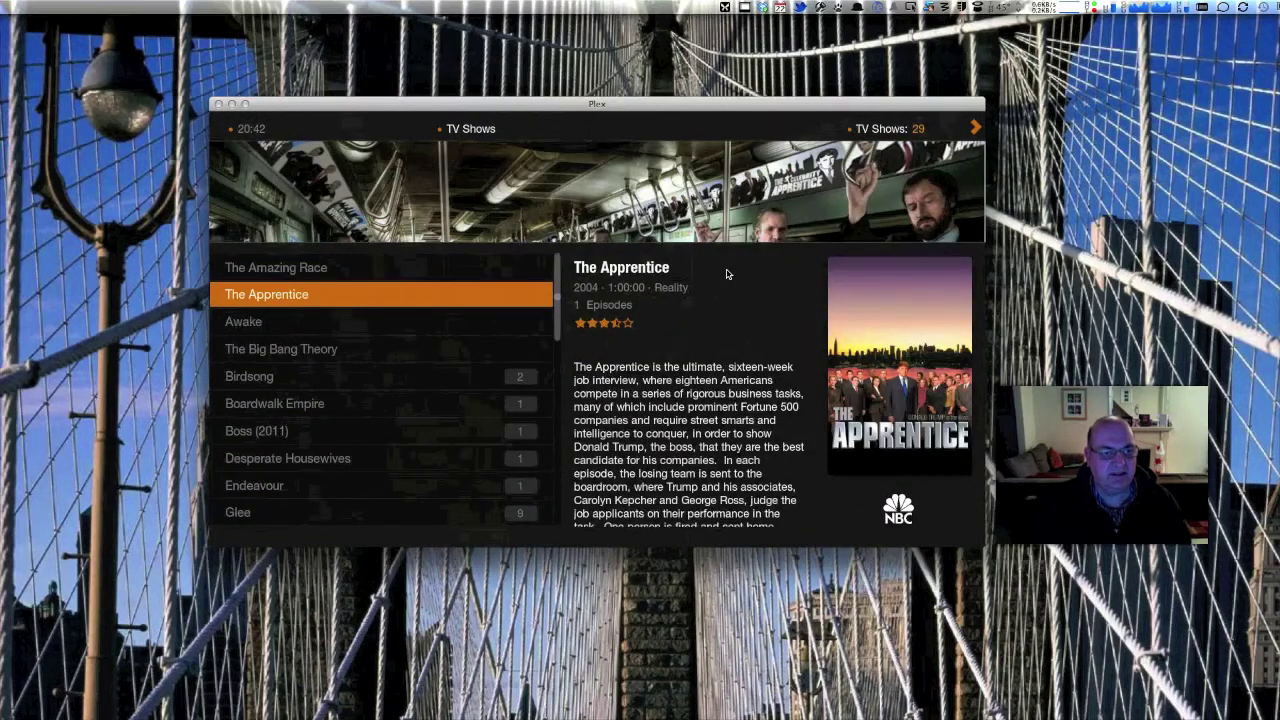
Open The Big Bang Theory and display the episodes of Season 5
key("Down")
key("Down")
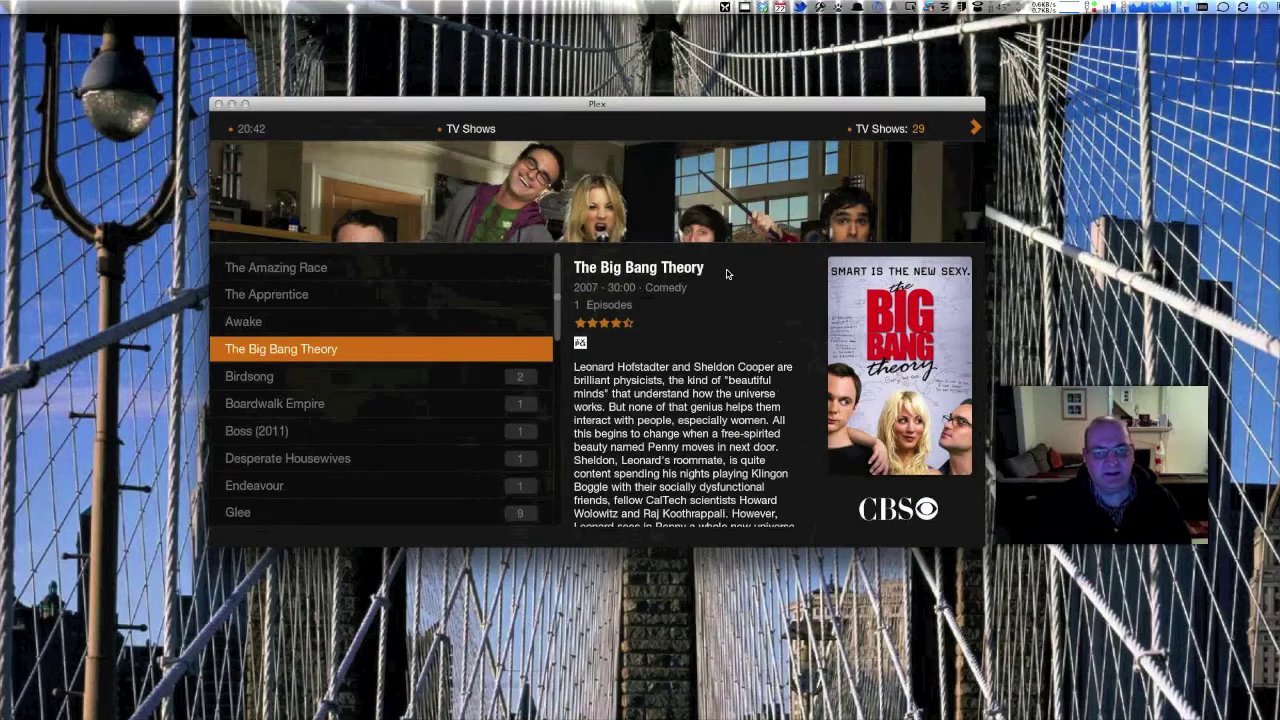
key("Return")
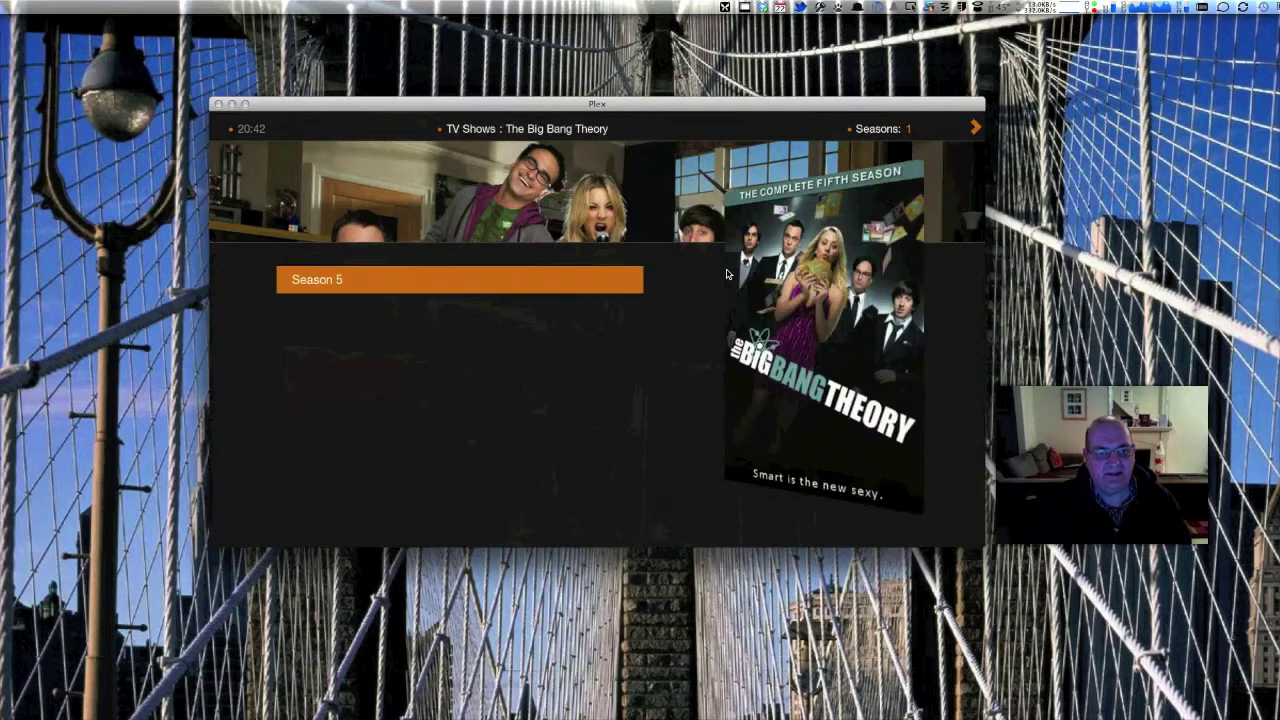
key("Return")
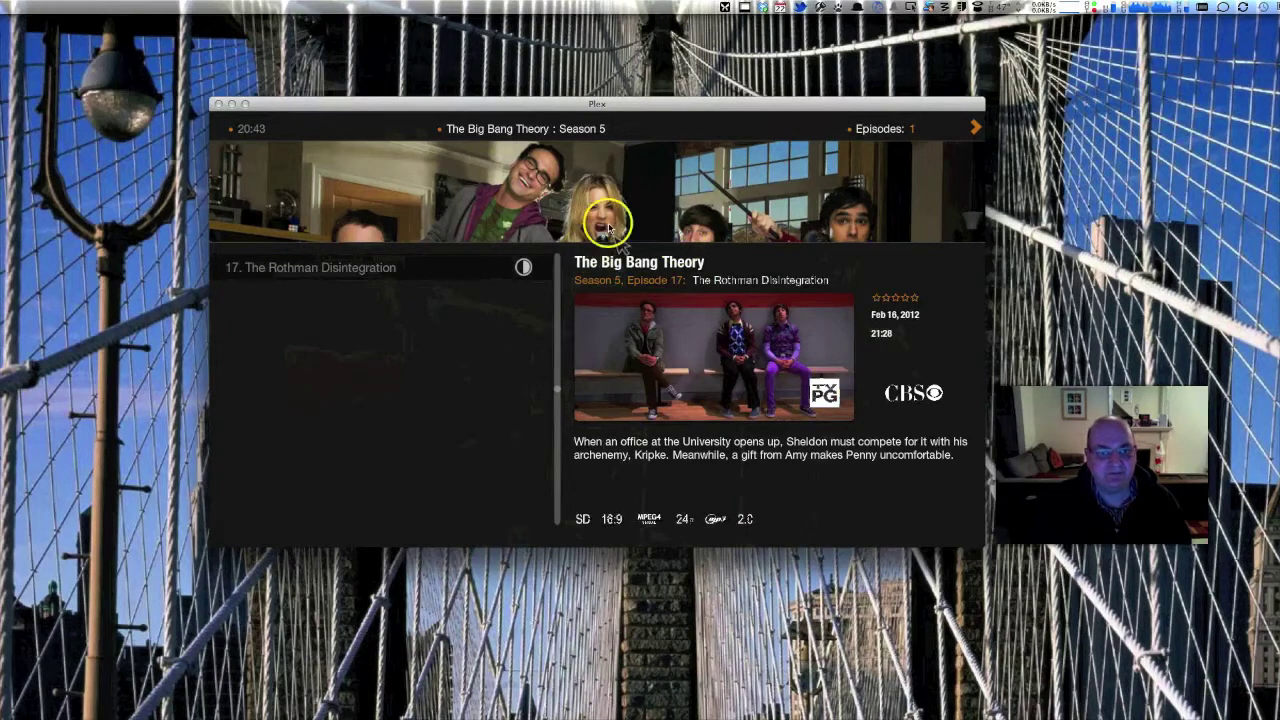
Play the episode The Rothman Disintegration for a few seconds and stop playback
key("Return")
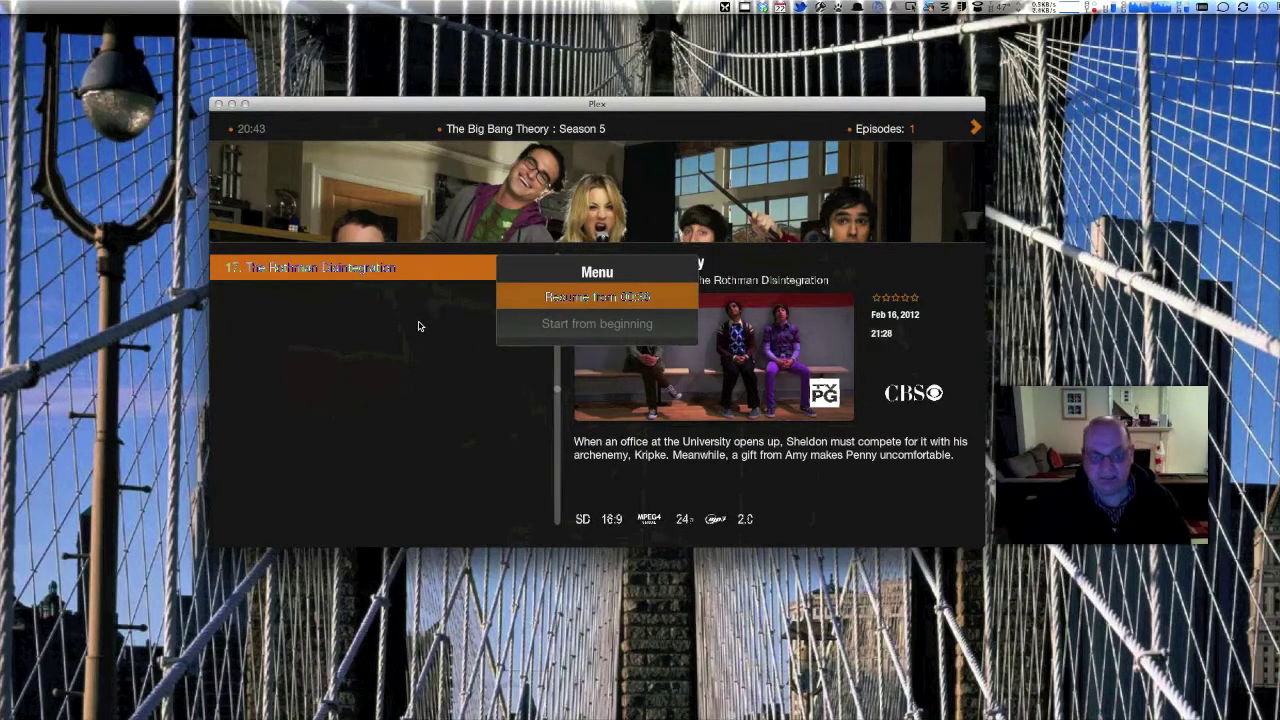
key("Escape")
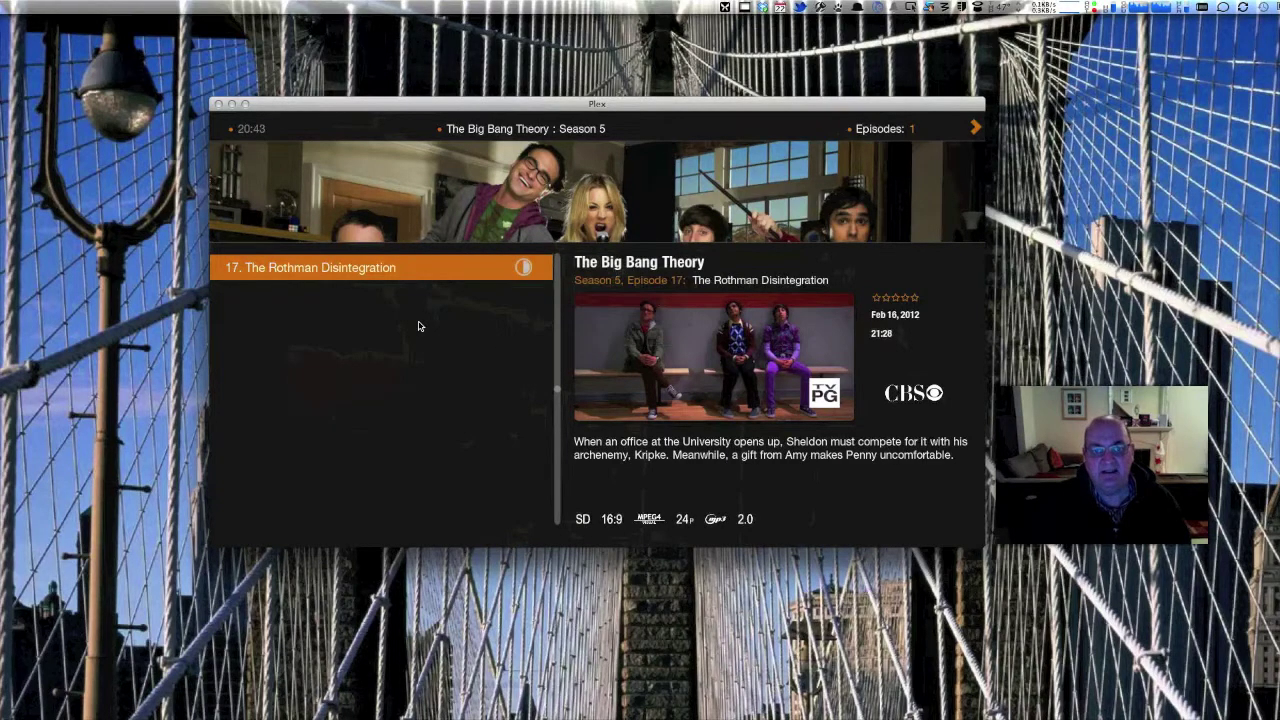
key("p")
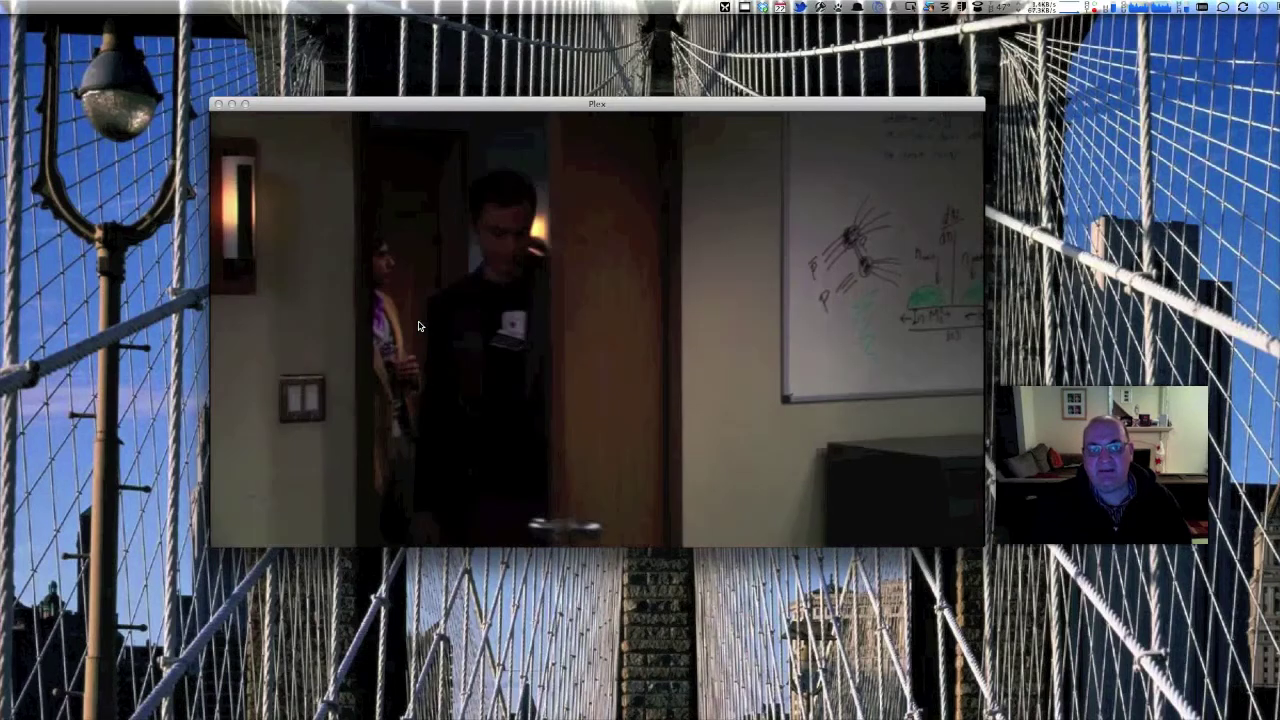
mouse_move(307, 232)
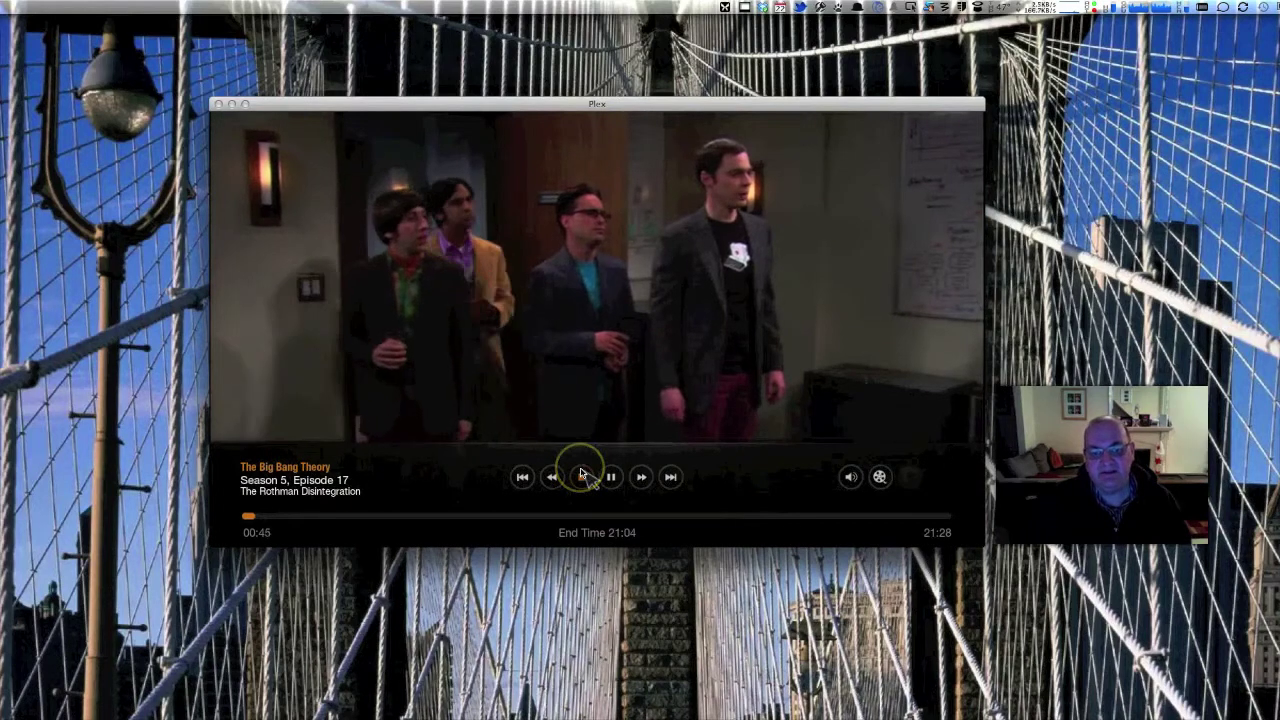
left_click(583, 476)
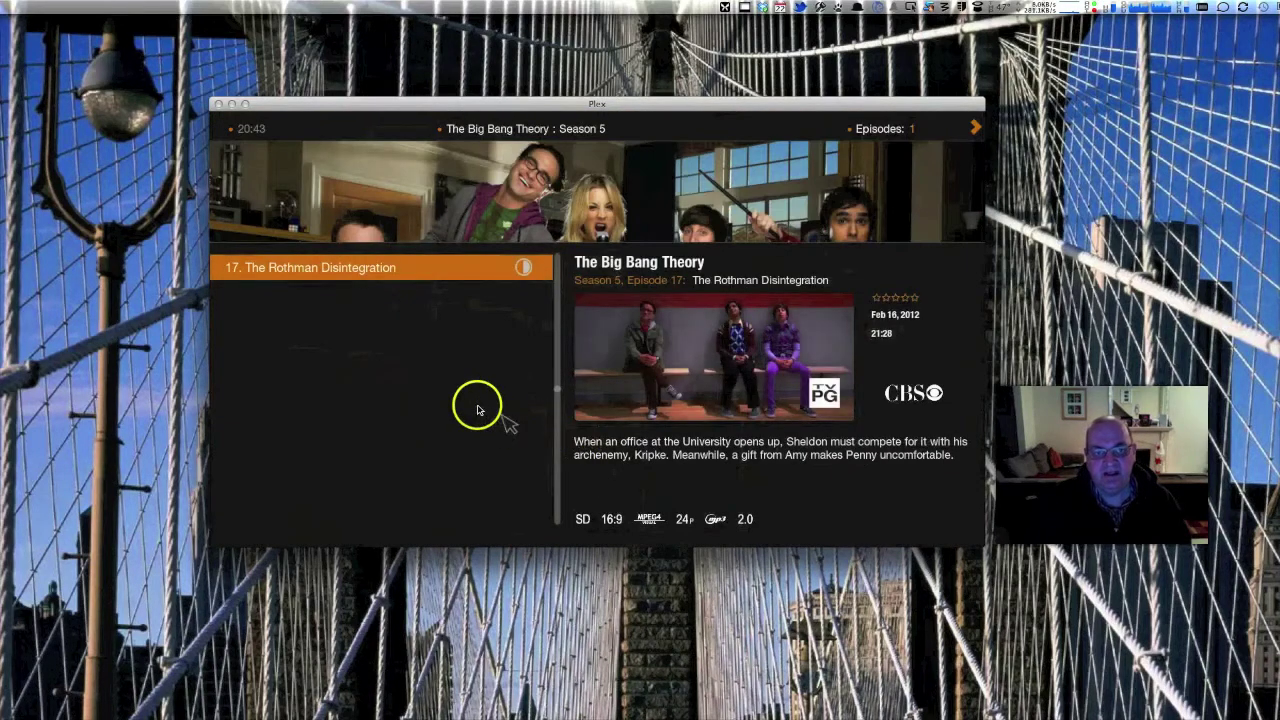
Return to the TV Shows list and open the episodes of Homeland Season 1
key("Escape")
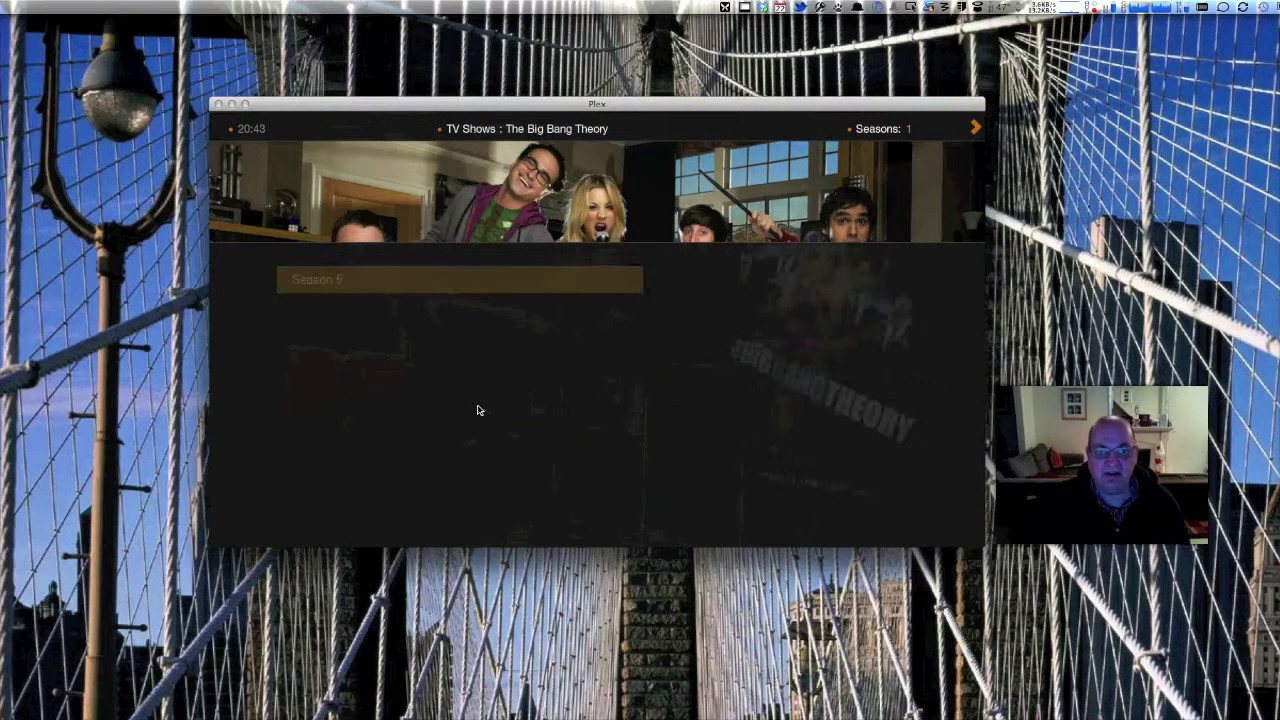
key("Escape")
key("Down")
key("Down")
key("Down")
key("Down")
key("Down")
key("Down")
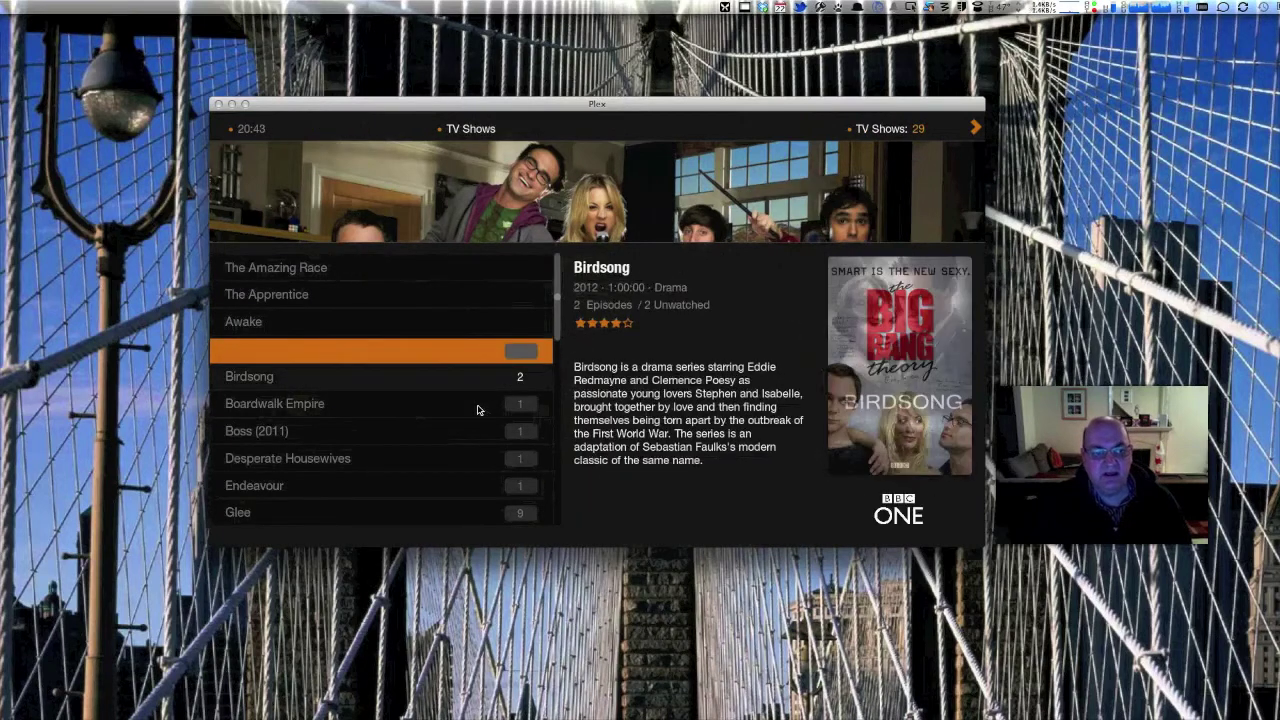
key("Down")
key("Down")
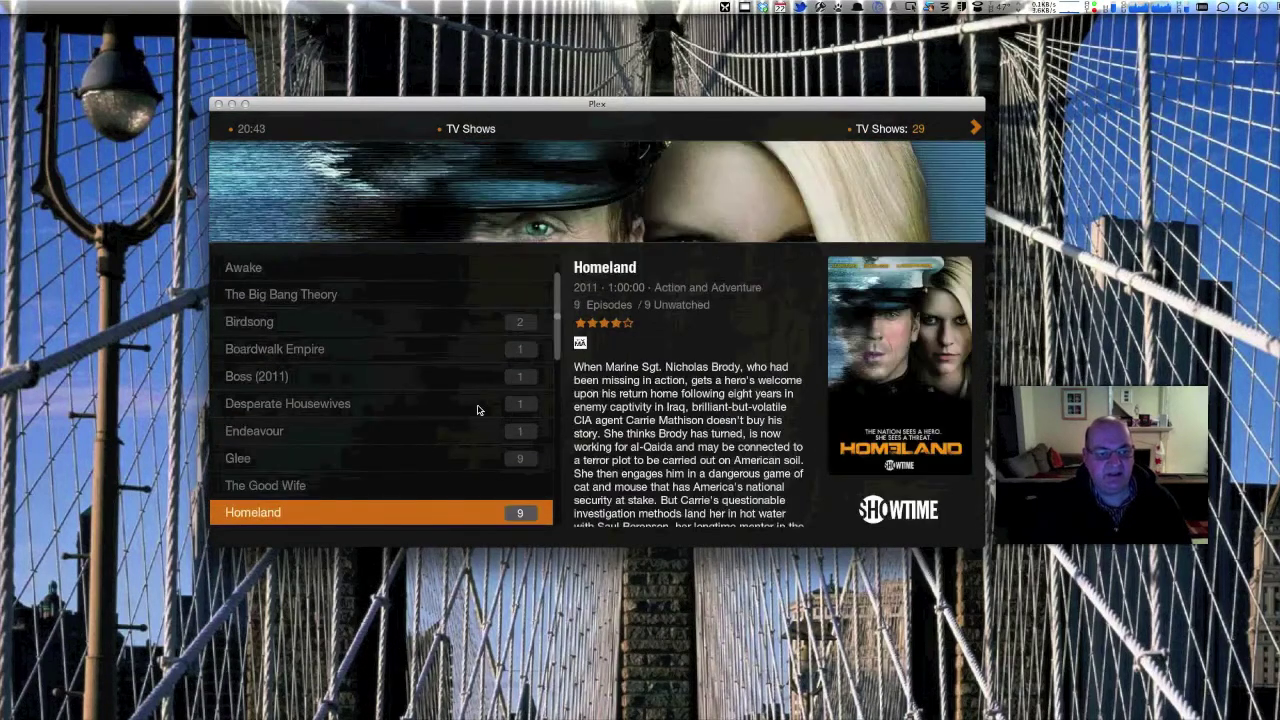
key("Down")
key("Down")
key("Up")
key("Up")
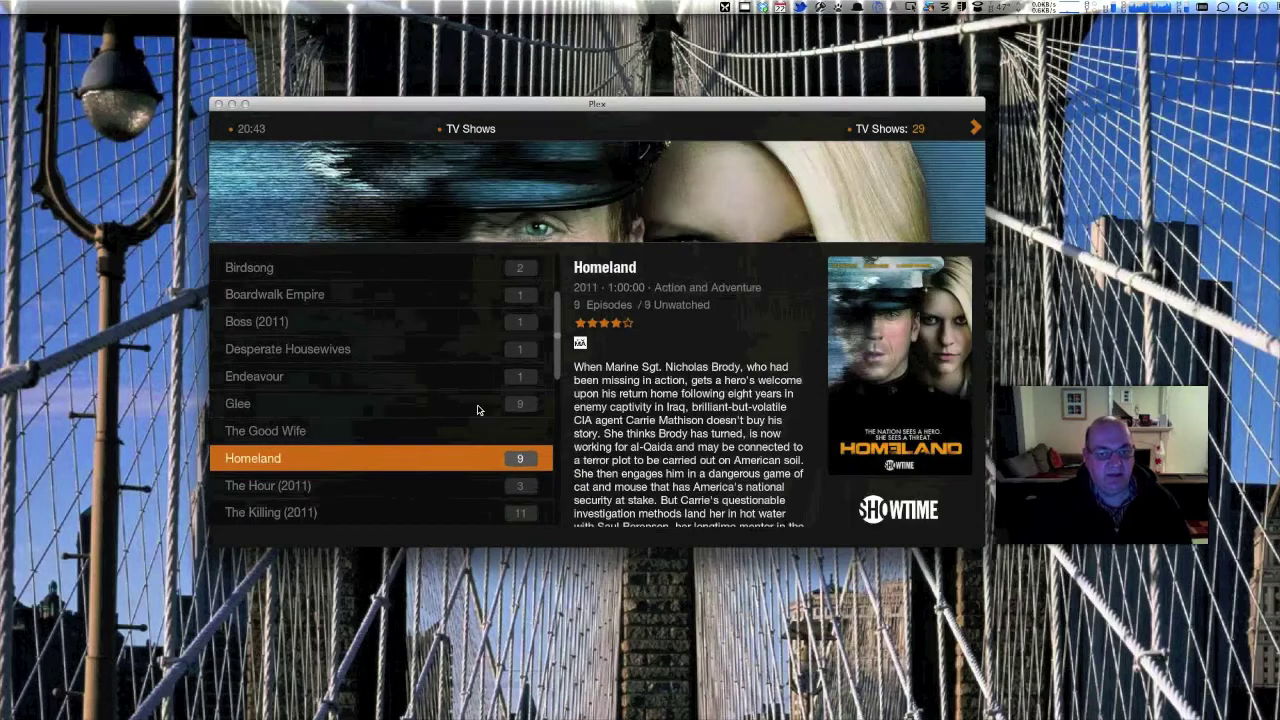
key("Return")
key("Return")
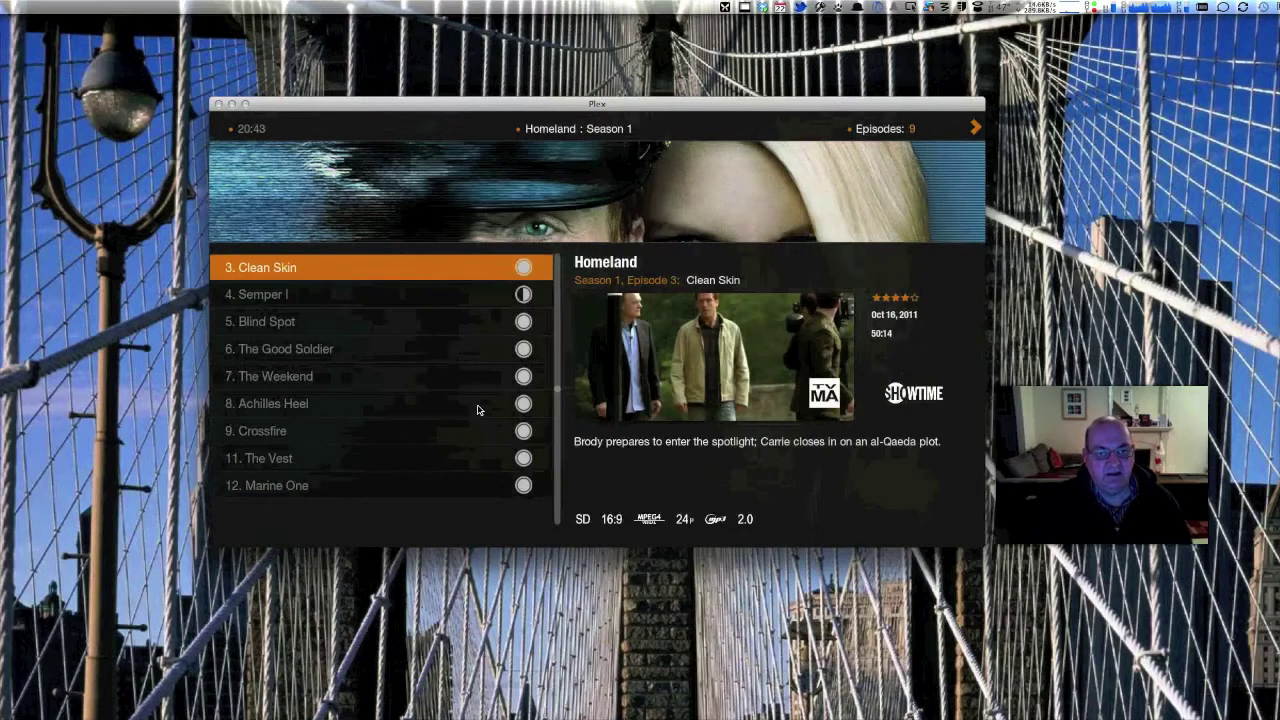
Look through the Homeland Season 1 episodes between Clean Skin and Marine One, and return to the TV Shows list
key("Down")
key("Down")
key("Down")
key("Down")
key("Down")
key("Down")
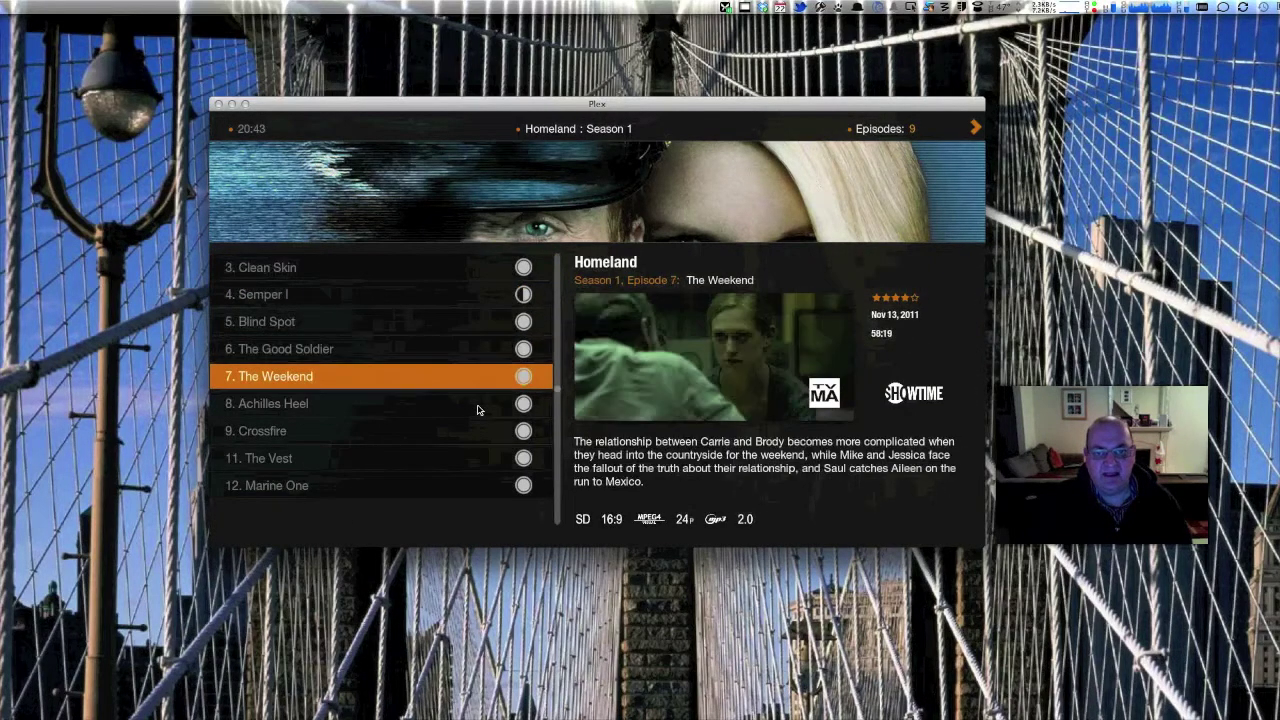
key("Up")
key("Up")
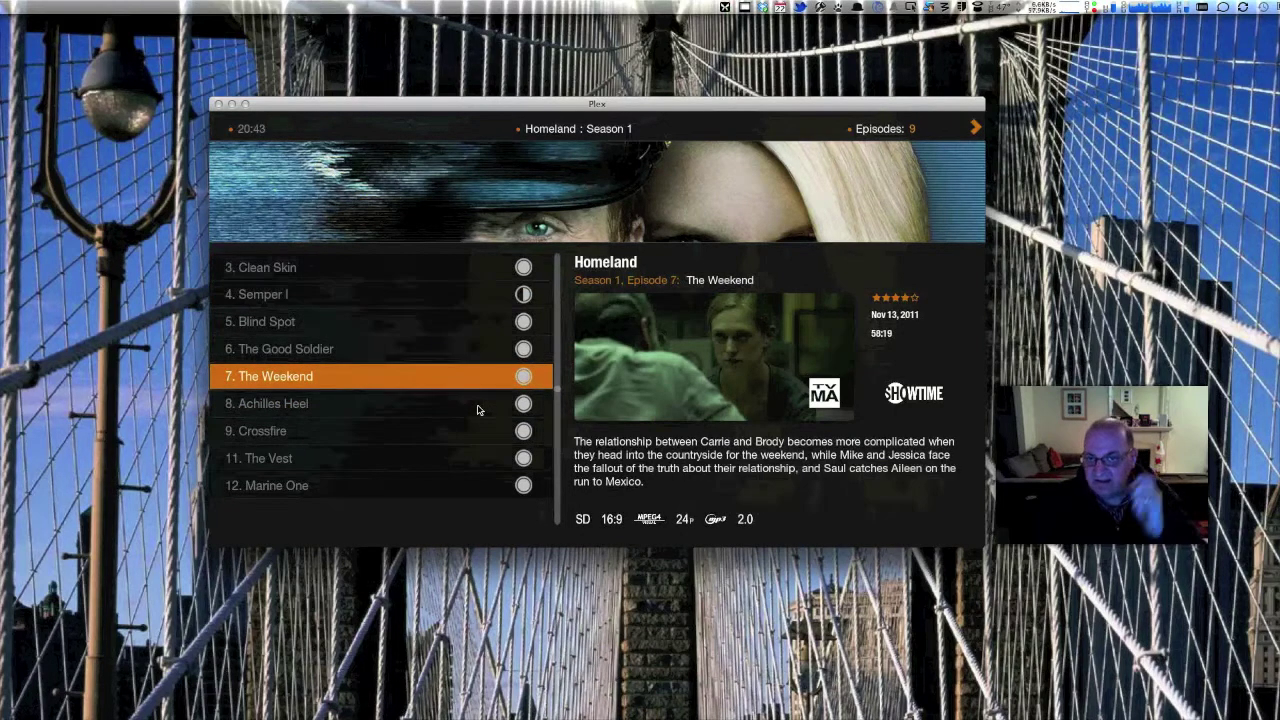
key("Up")
key("Up")
key("Up")
key("Up")
key("Up")
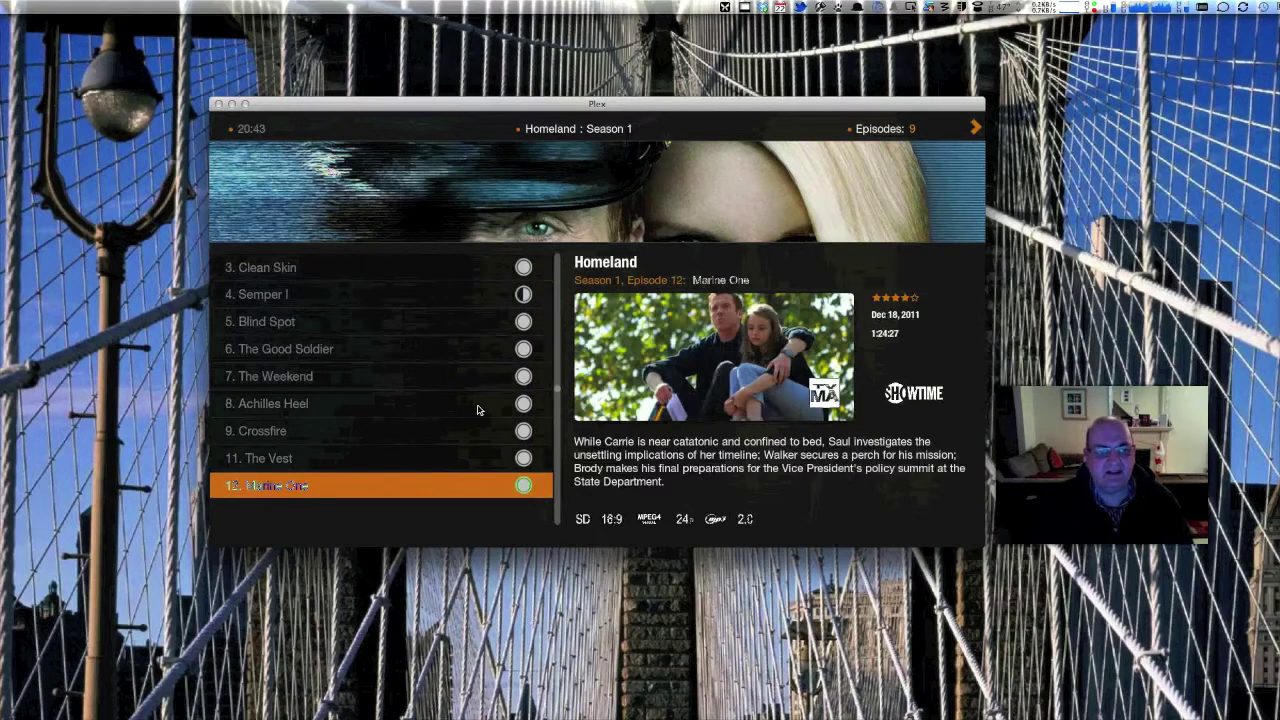
key("Down")
key("Escape")
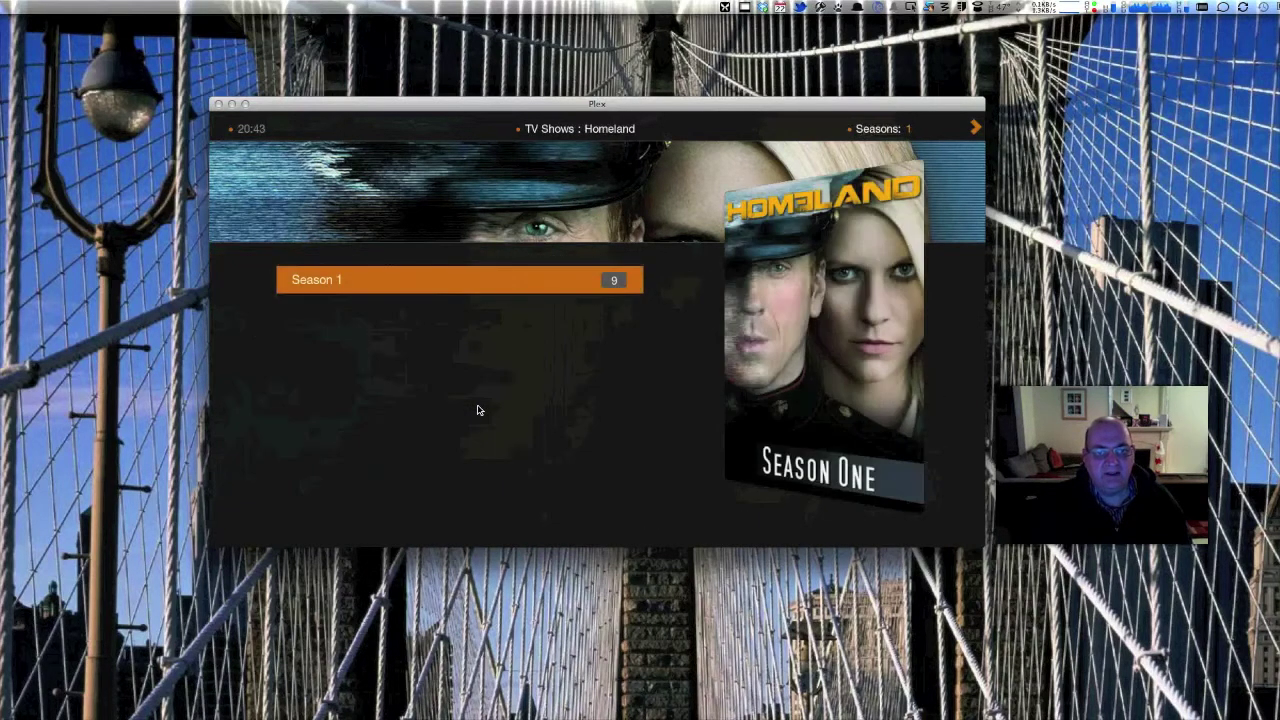
key("Escape")
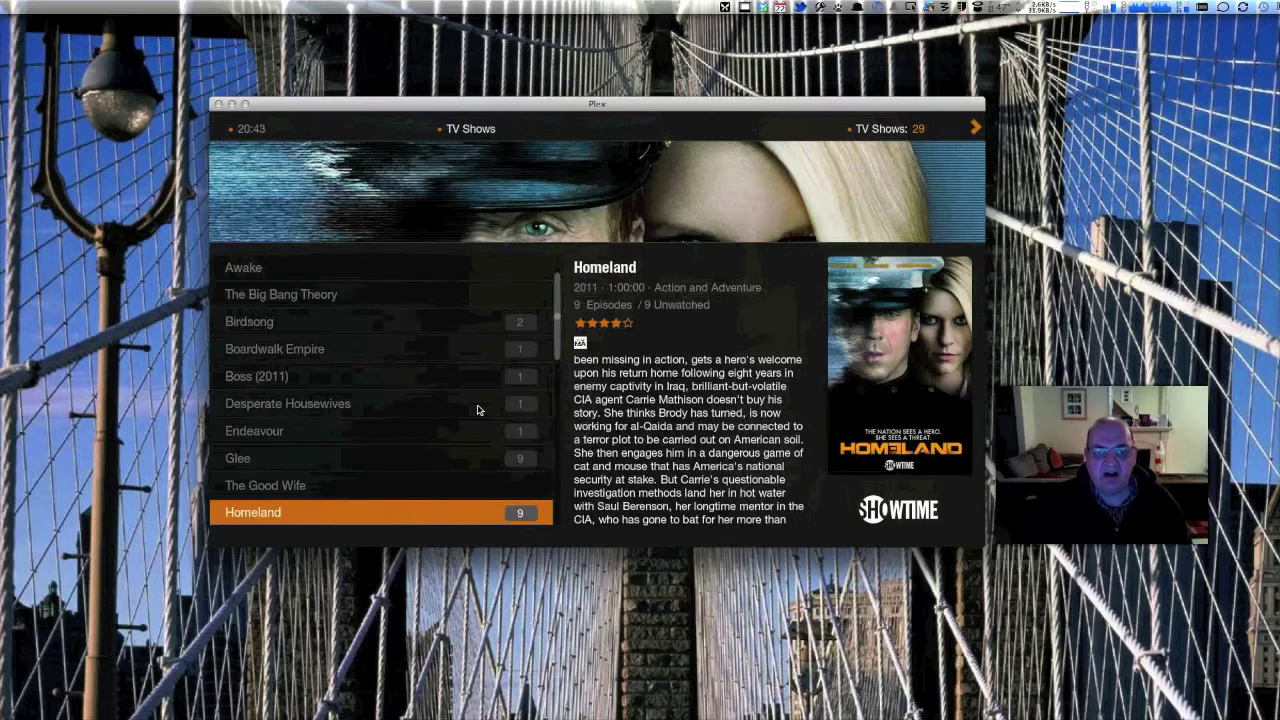
Browse the show details back from Homeland to The Big Bang Theory, finishing with Birdsong highlighted
key("Up")
key("Up")
key("Up")
key("Up")
key("Up")
key("Up")
key("Up")
key("Up")
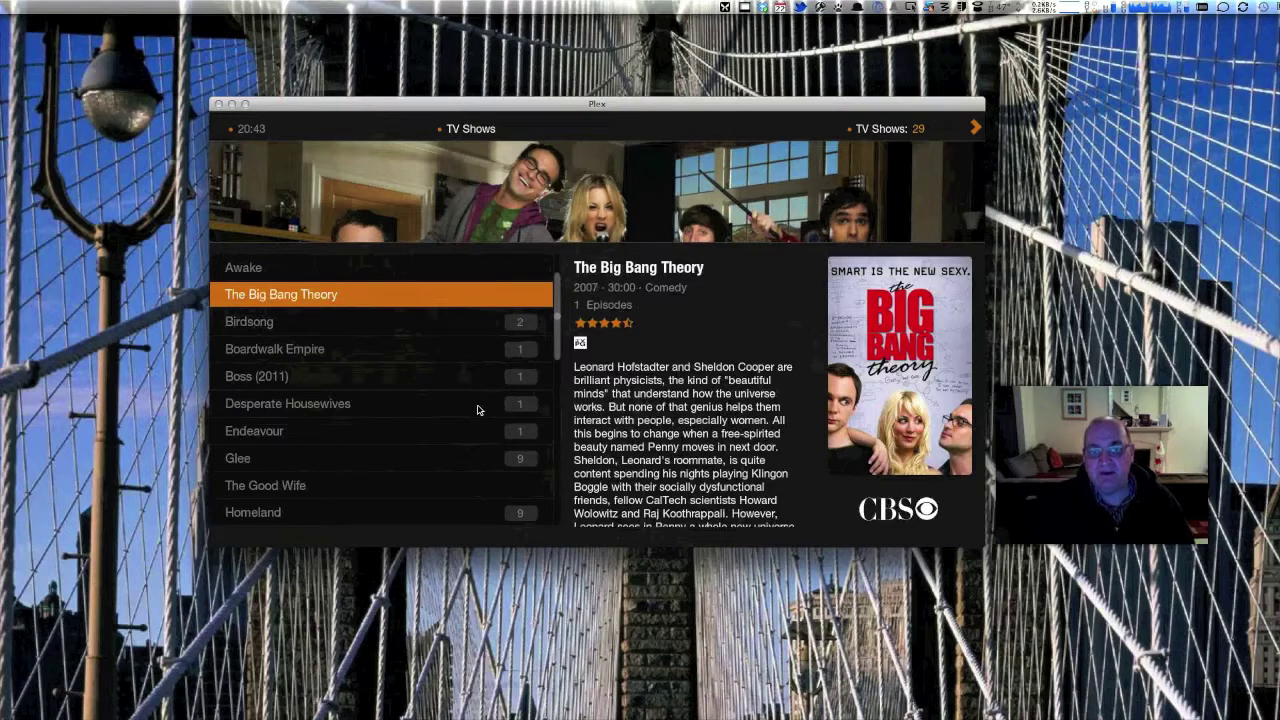
key("Up")
key("Down")
key("Down")
key("Down")
key("Down")
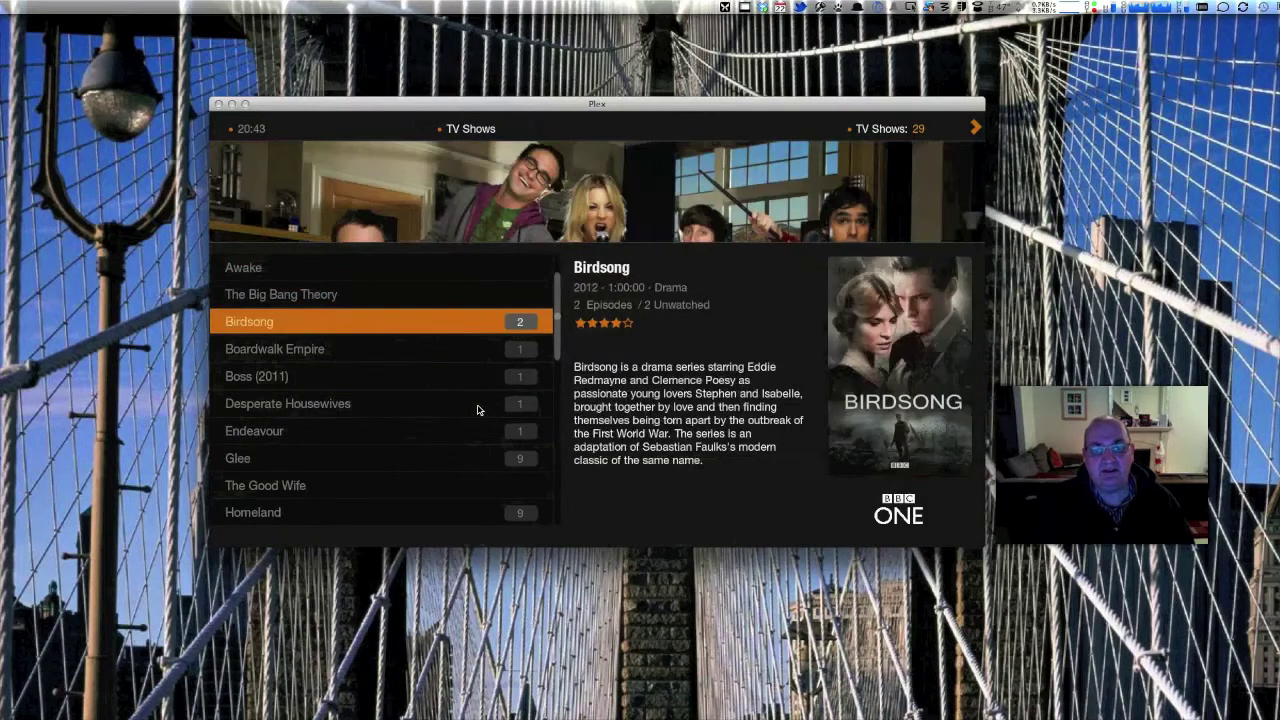
Browse the show details from Birdsong down to The Good Wife and back up to Boss (2011)
key("Down")
key("Down")
key("Down")
key("Down")
key("Down")
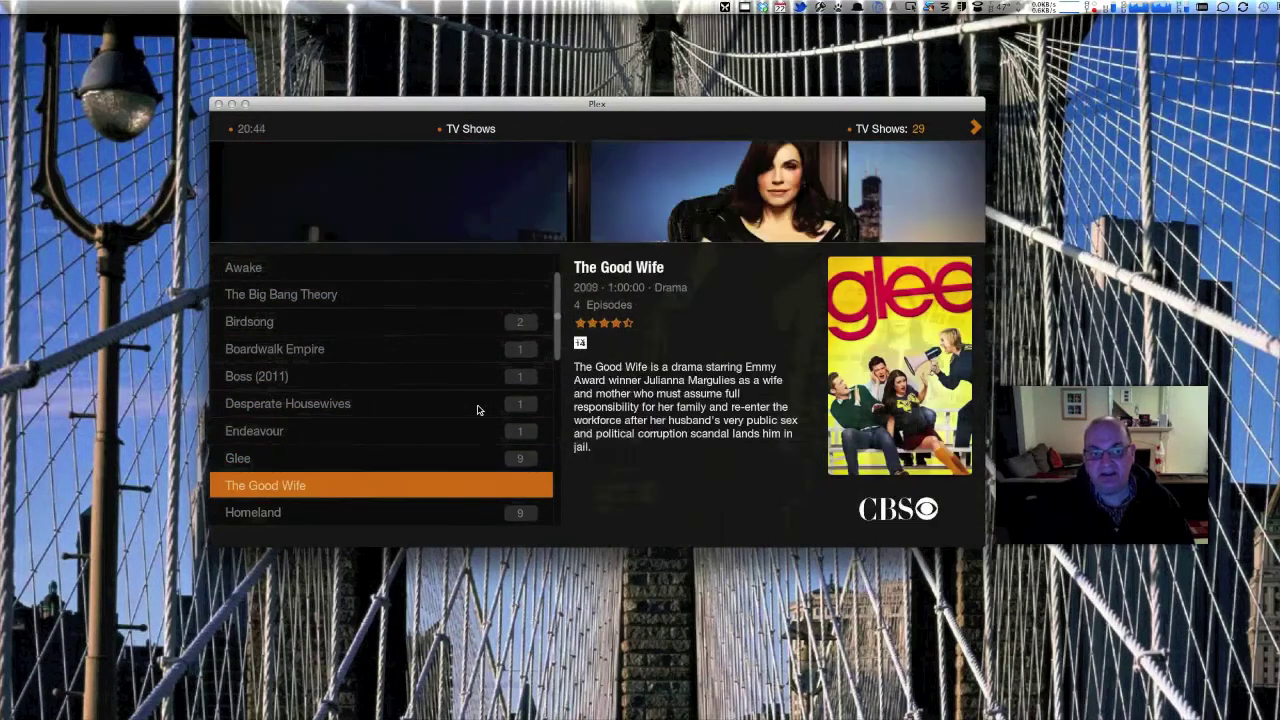
key("Up")
key("Up")
key("Up")
key("Up")
key("Up")
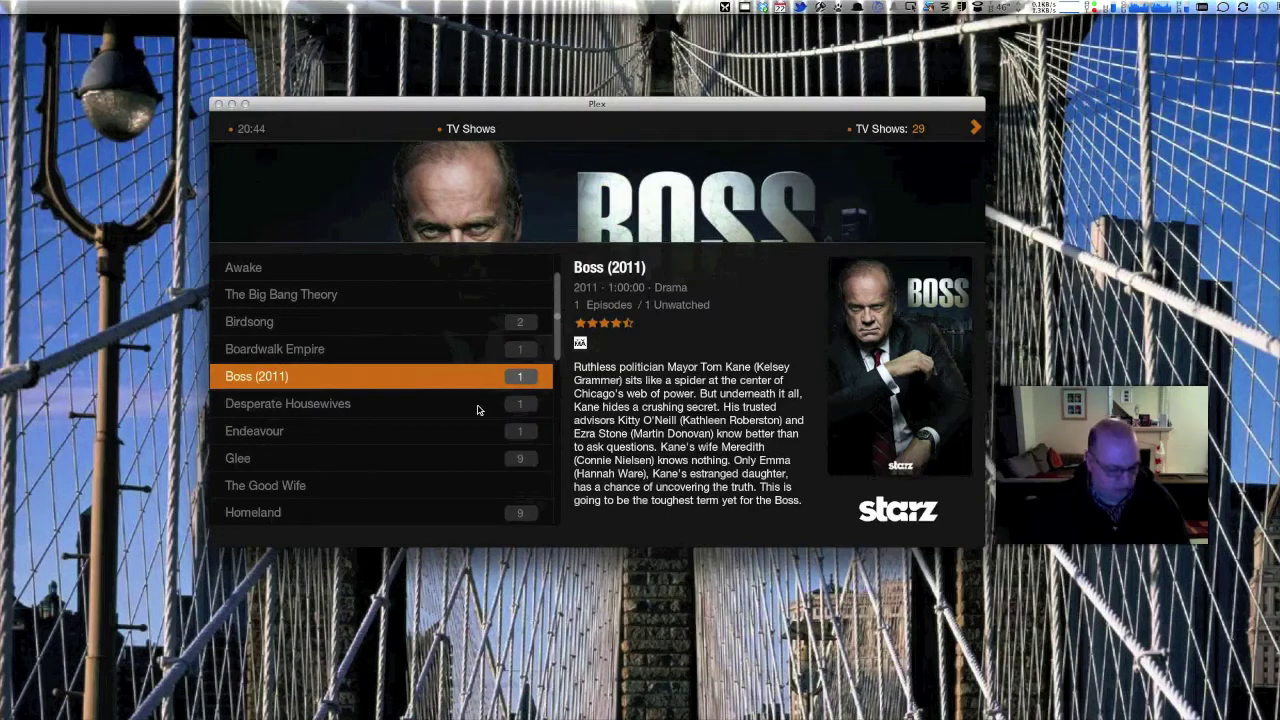
Return to the TV Shows categories and look through the filters from All Shows to By Content Rating
key("Escape")
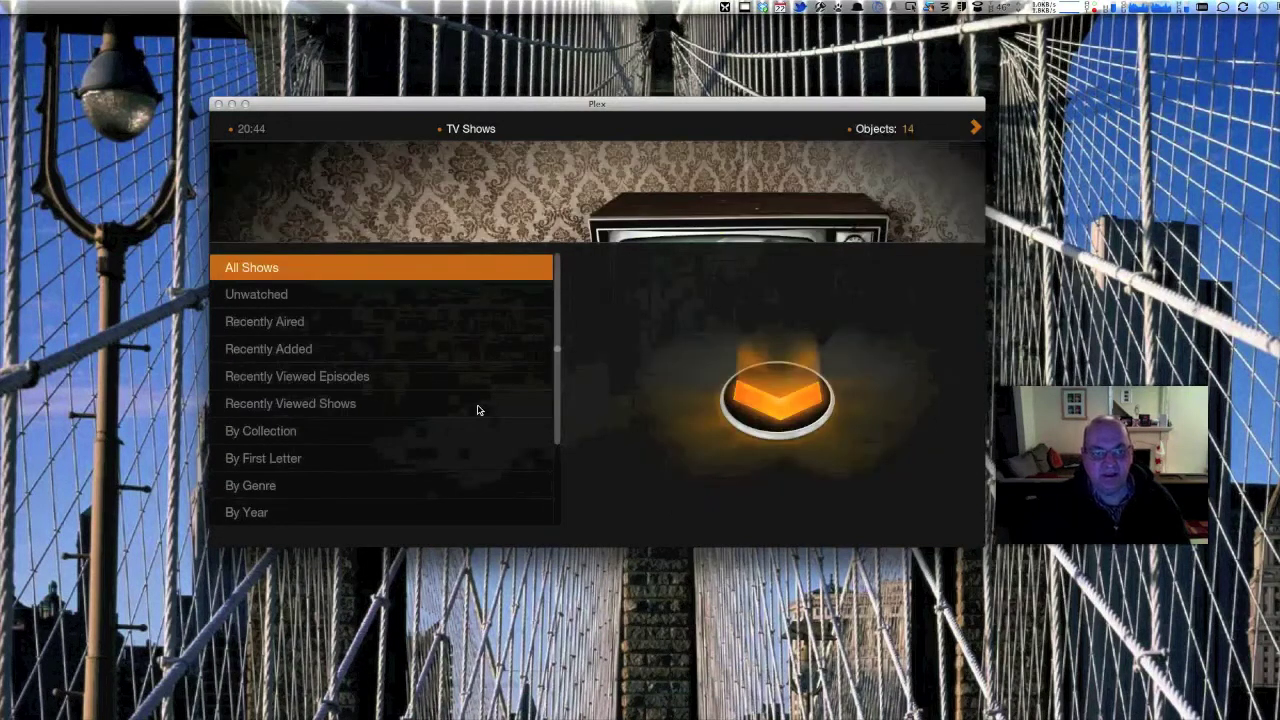
key("Down")
key("Down")
key("Down")
key("Down")
key("Down")
key("Down")
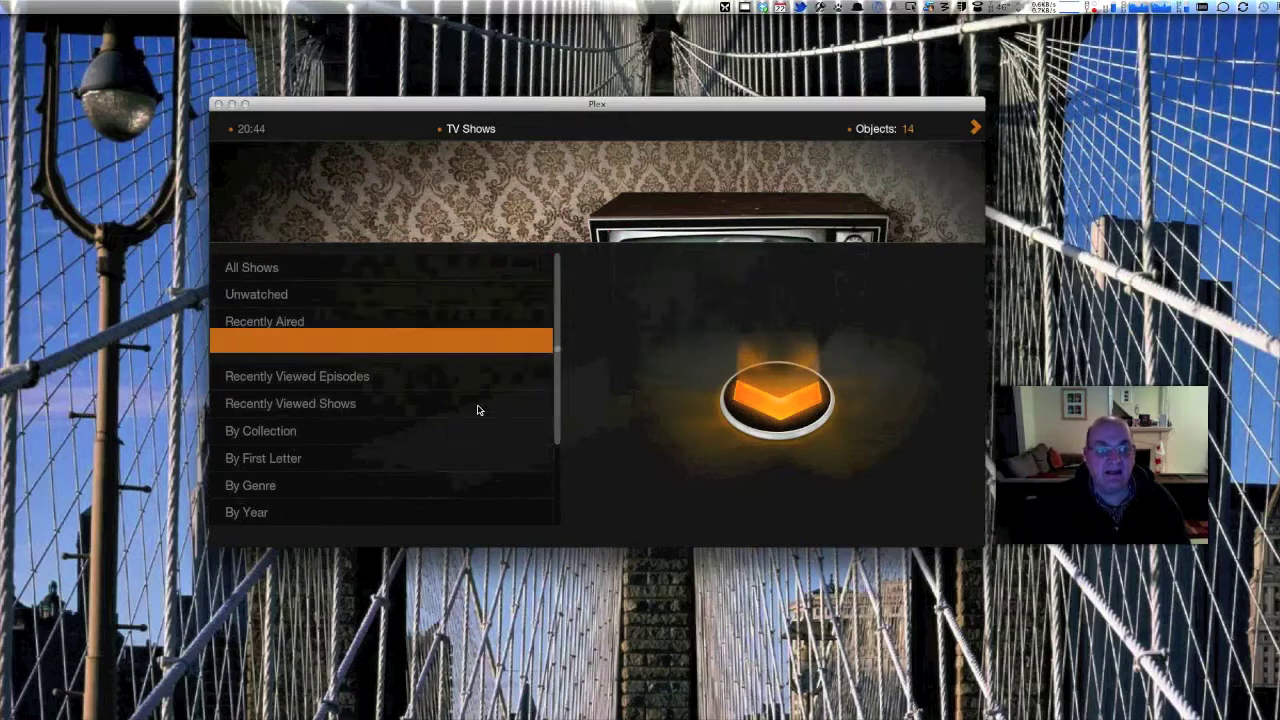
key("Down")
key("Down")
key("Down")
key("Down")
key("Down")
key("Down")
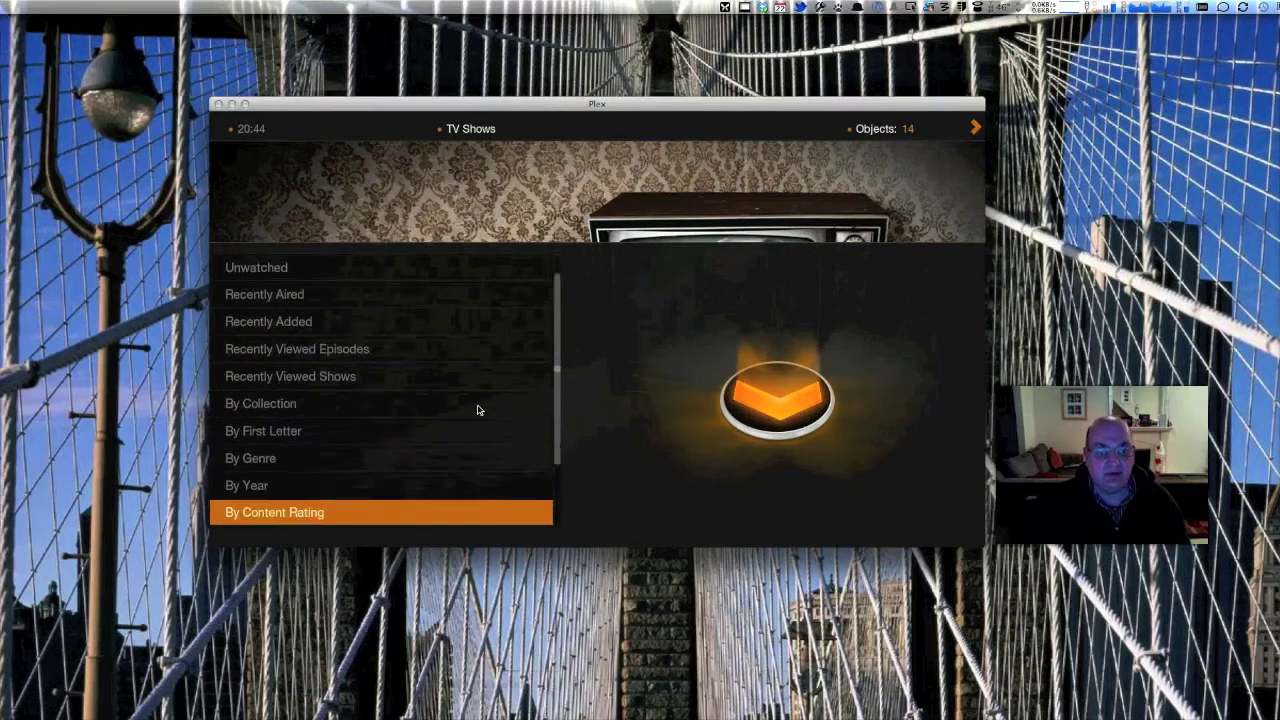
Go back to the home menu and open the Movies library
key("Escape")
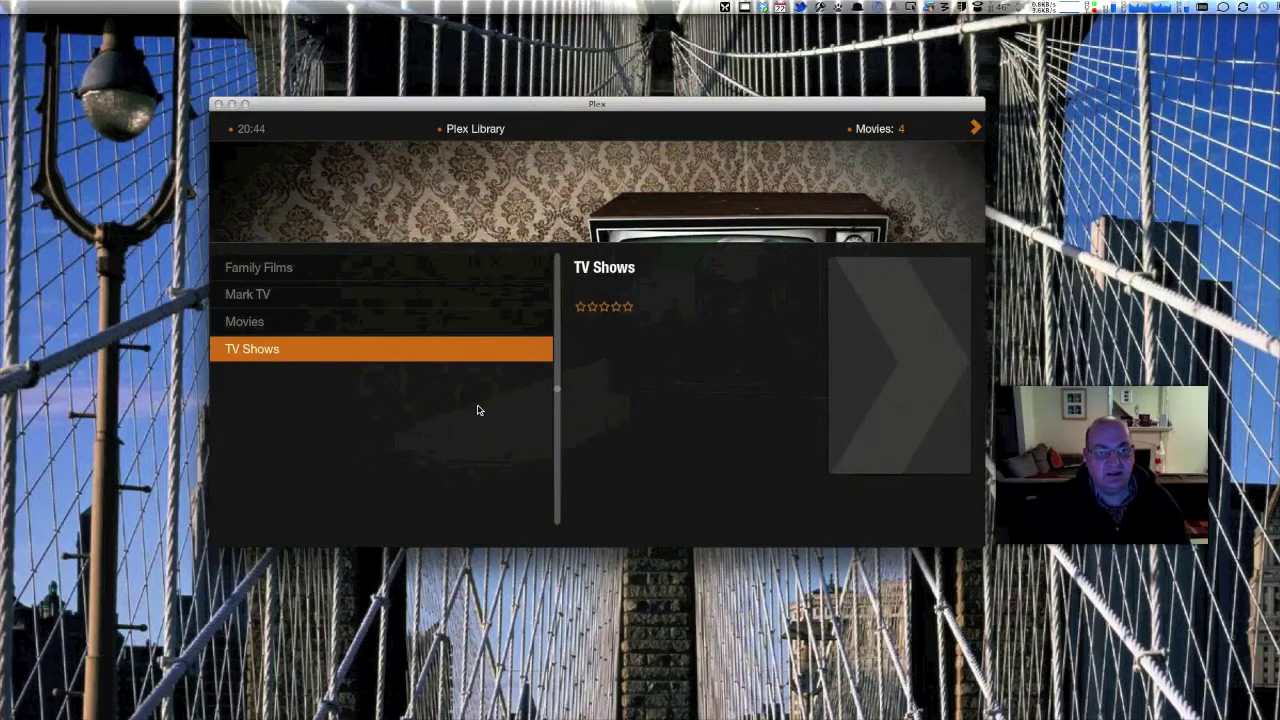
key("Escape")
key("Escape")
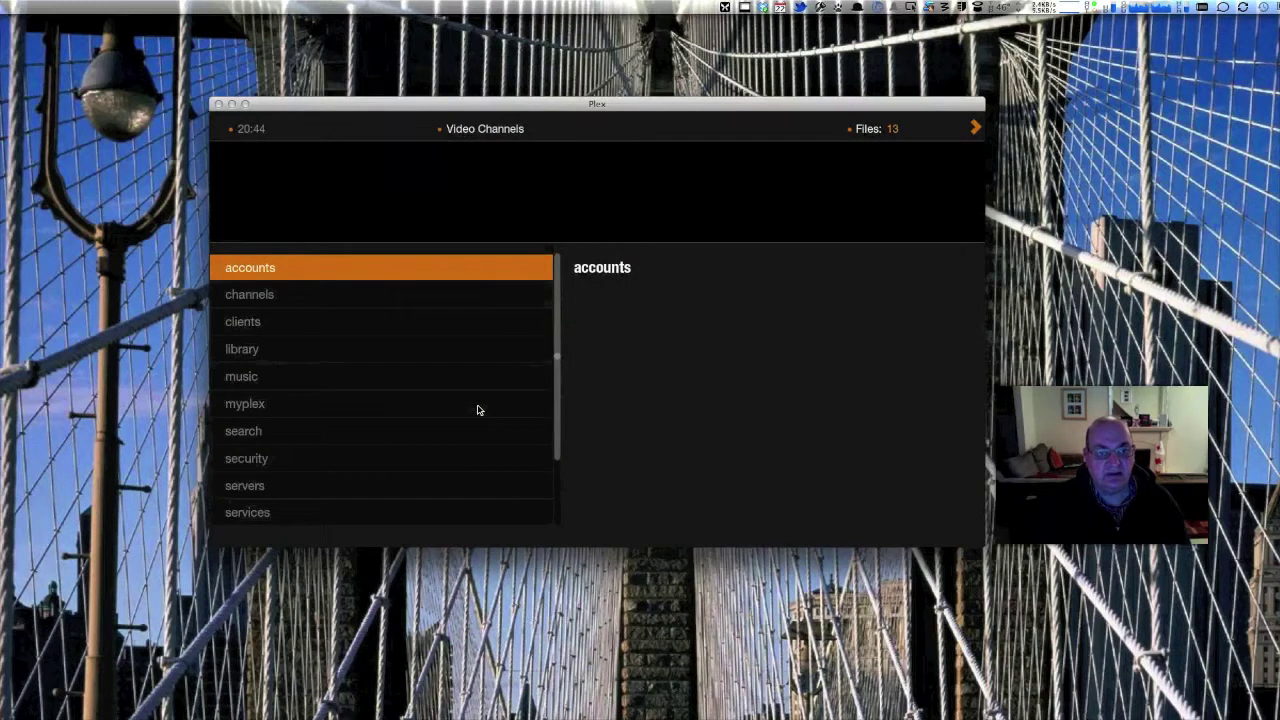
key("Escape")
key("Escape")
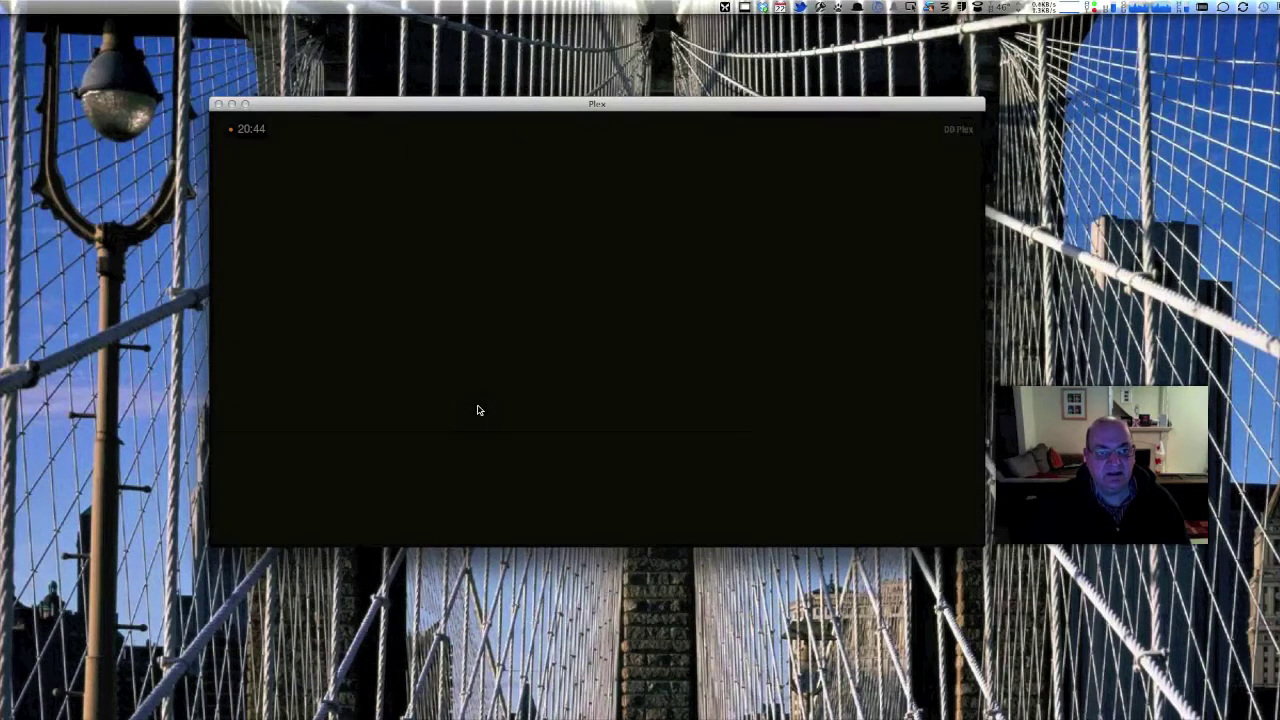
key("Up")
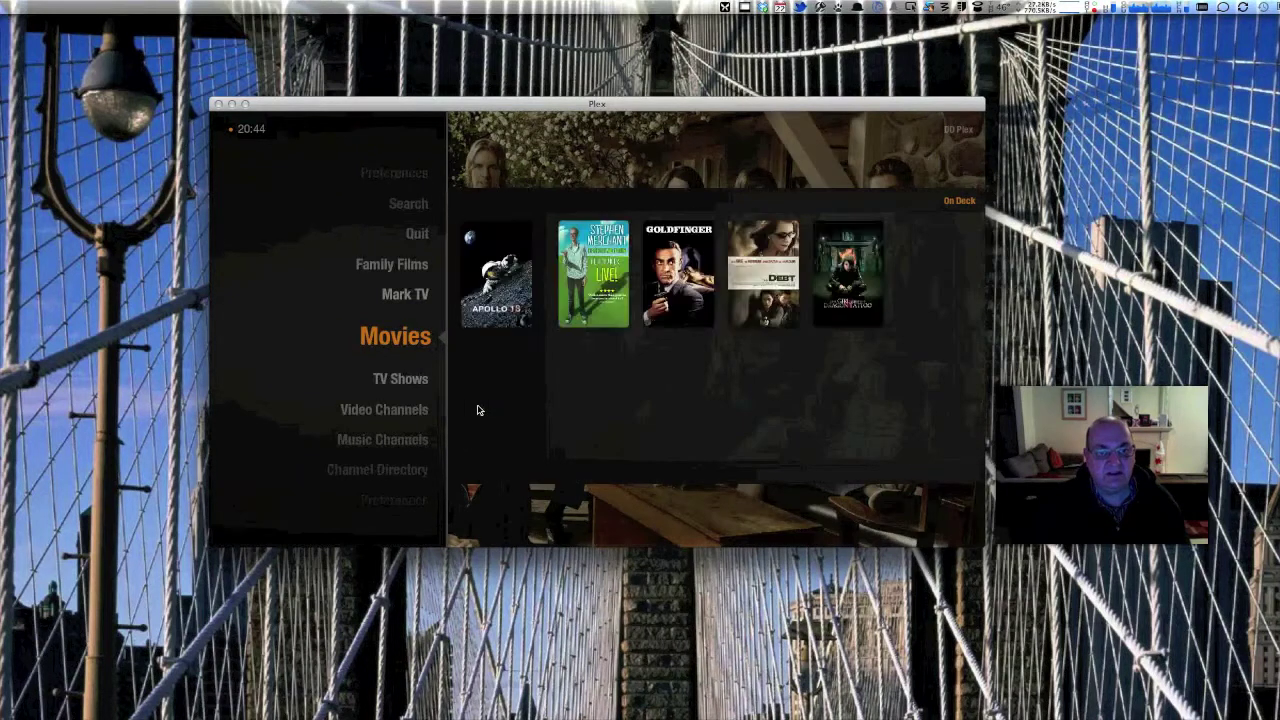
key("Return")
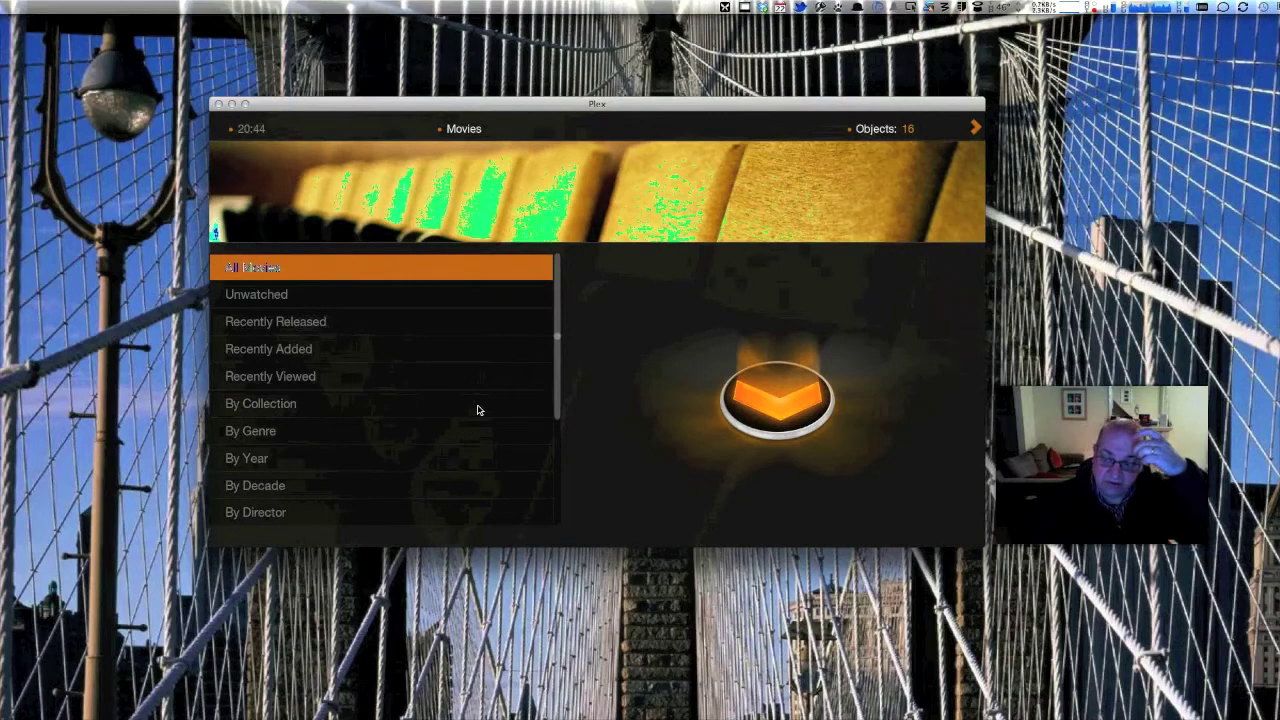
Open the Recently Added movies, start playing Tower Heist and stop playback after a few seconds
key("Down")
key("Down")
key("Down")
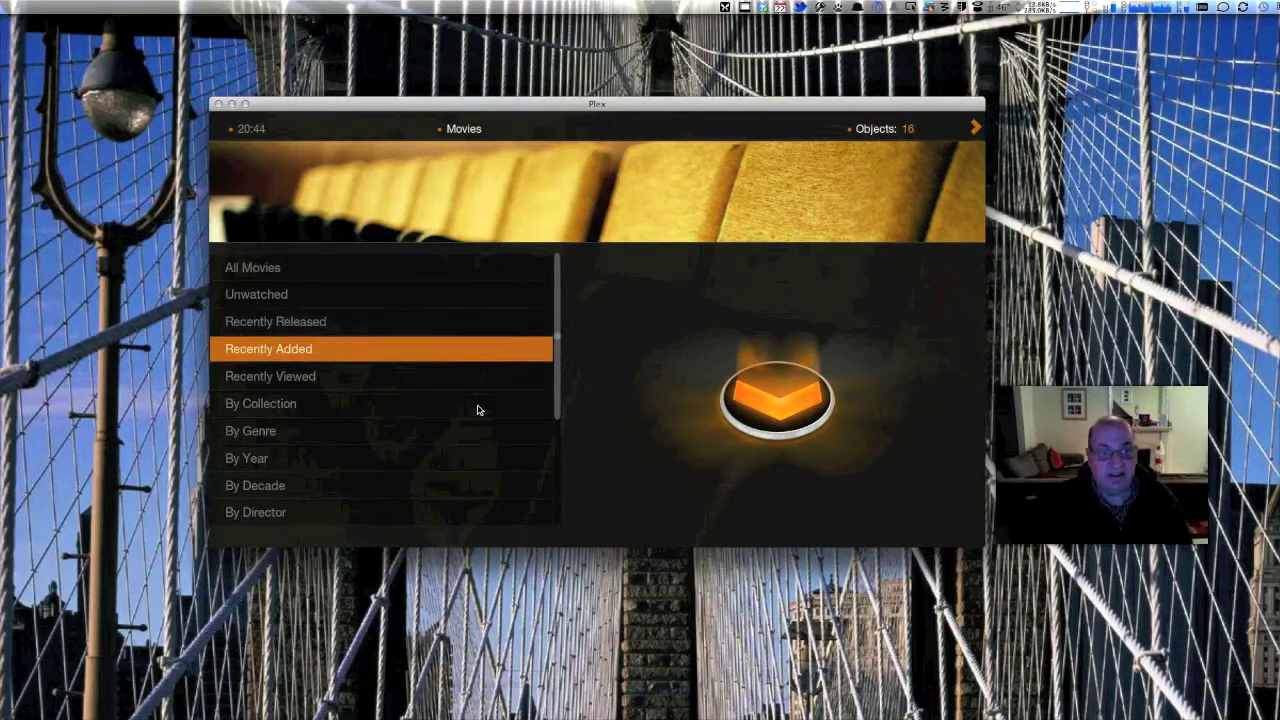
key("Return")
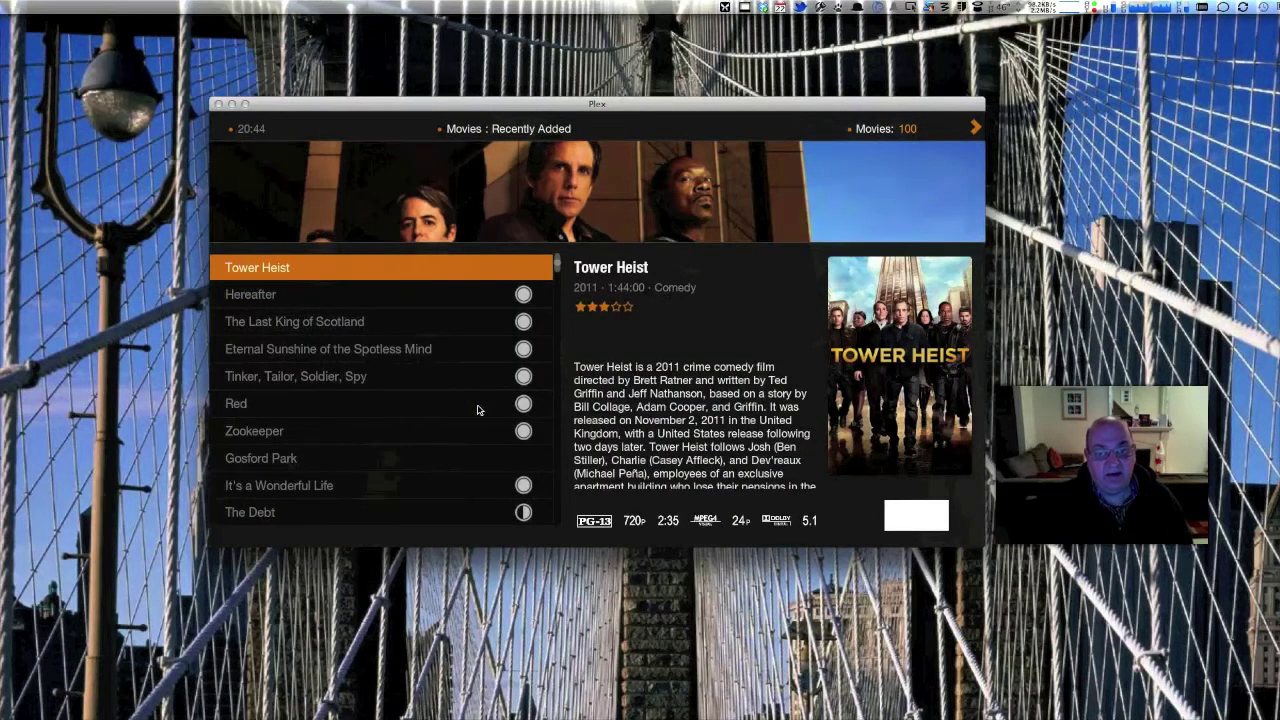
key("Return")
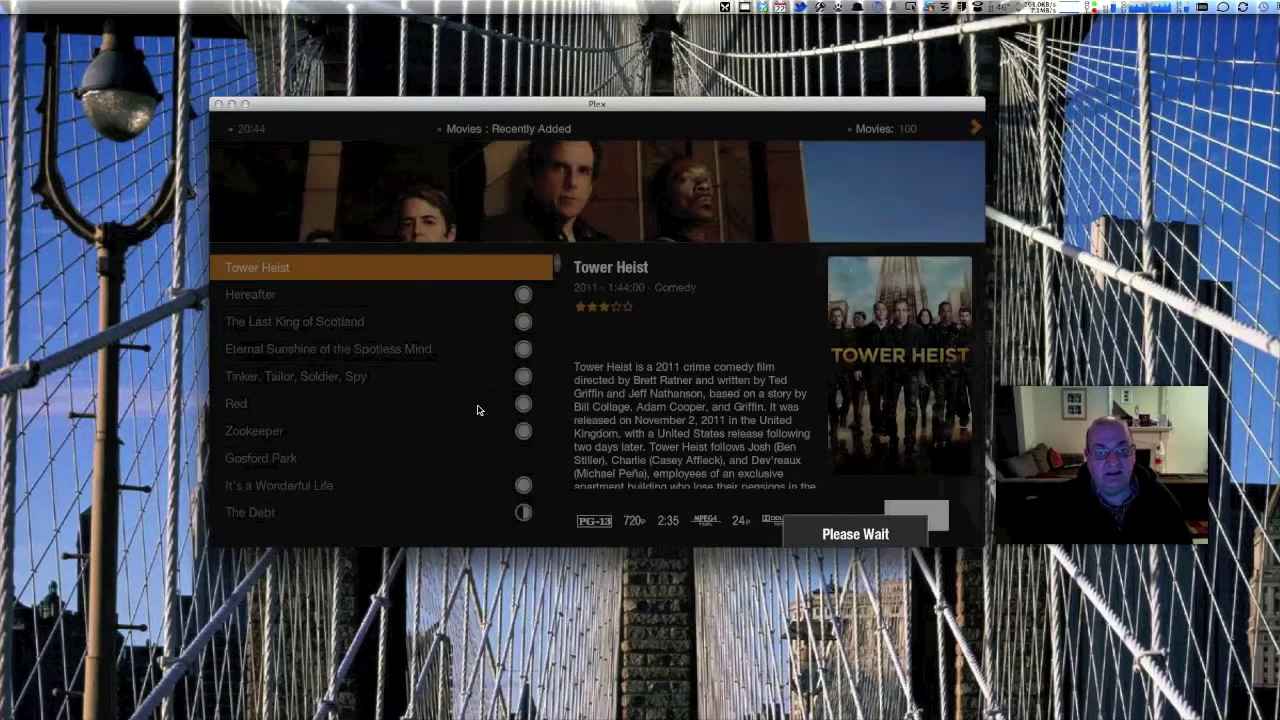
key("Escape")
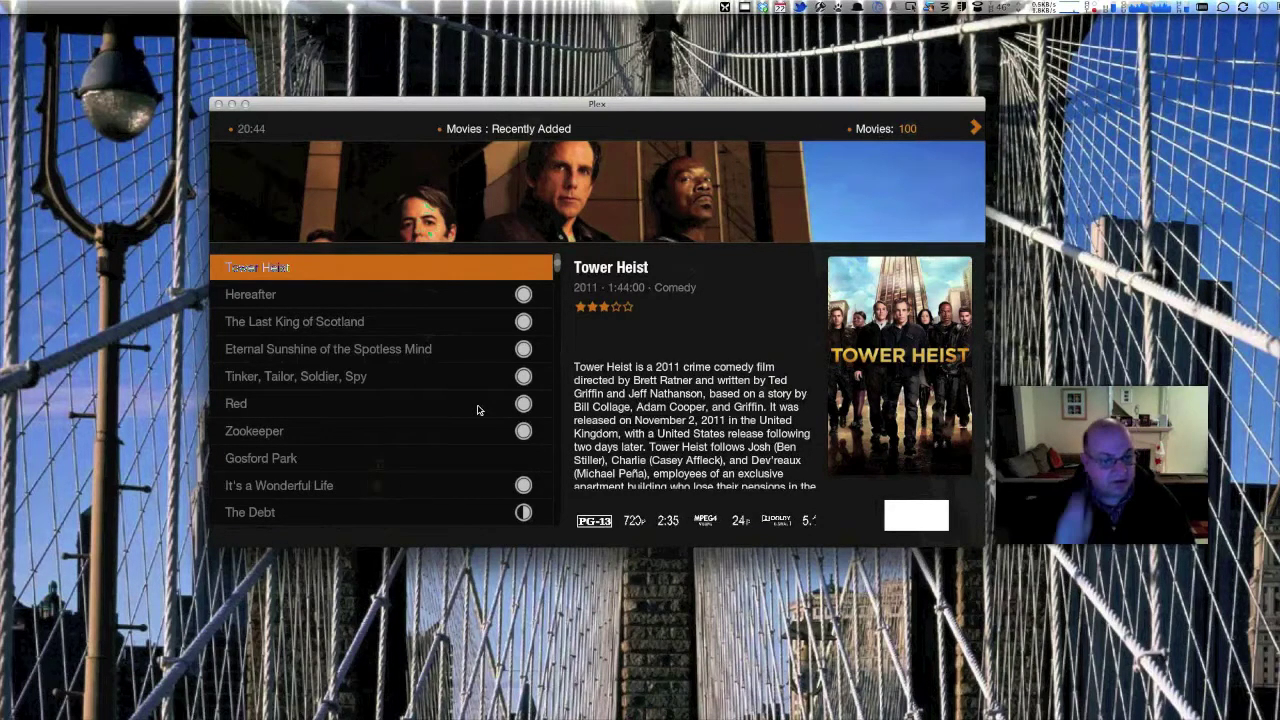
Return to Movies on the home menu, reposition the media centre window and highlight The Girl with the Dragon Tattoo in On Deck
left_click(380, 352)
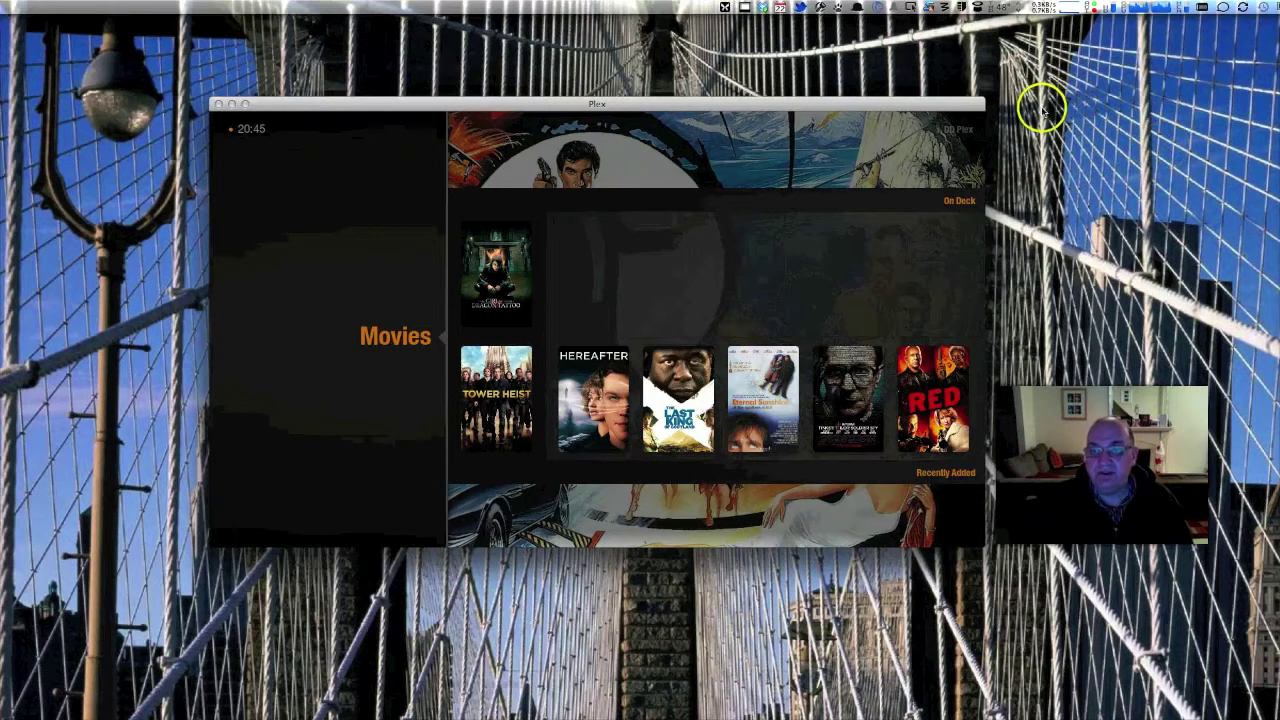
left_click(686, 138)
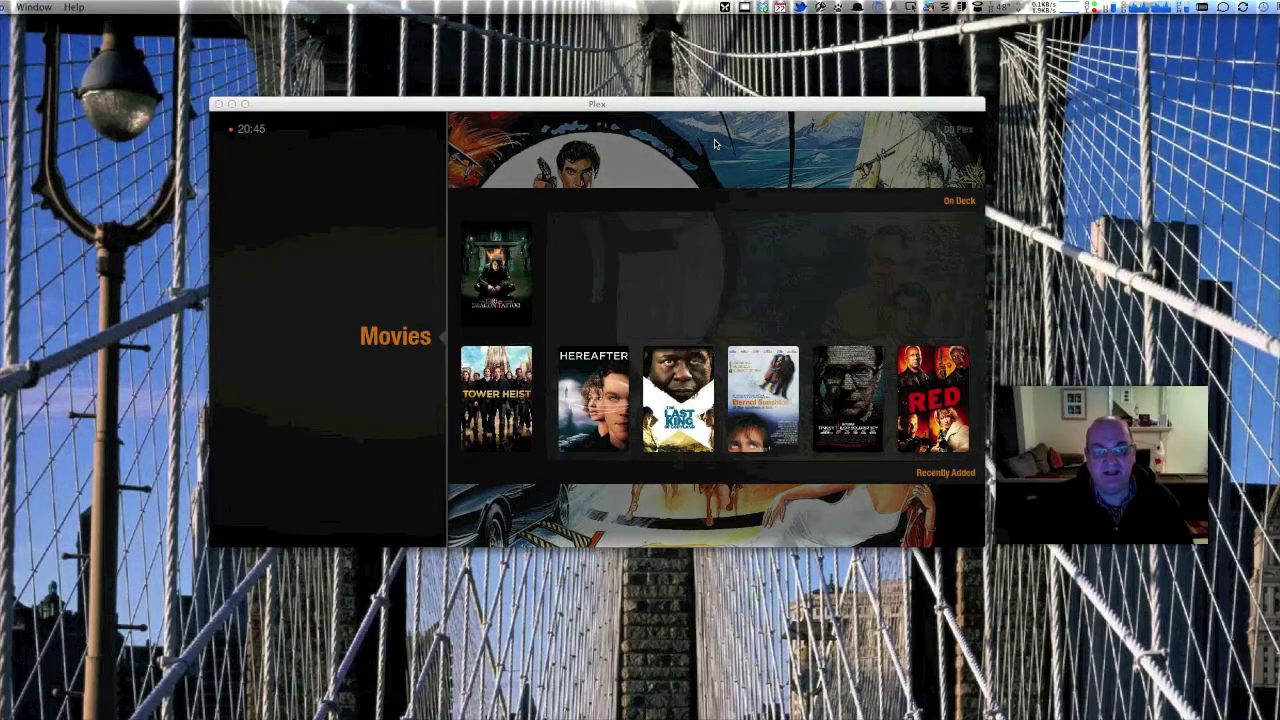
left_click(717, 177)
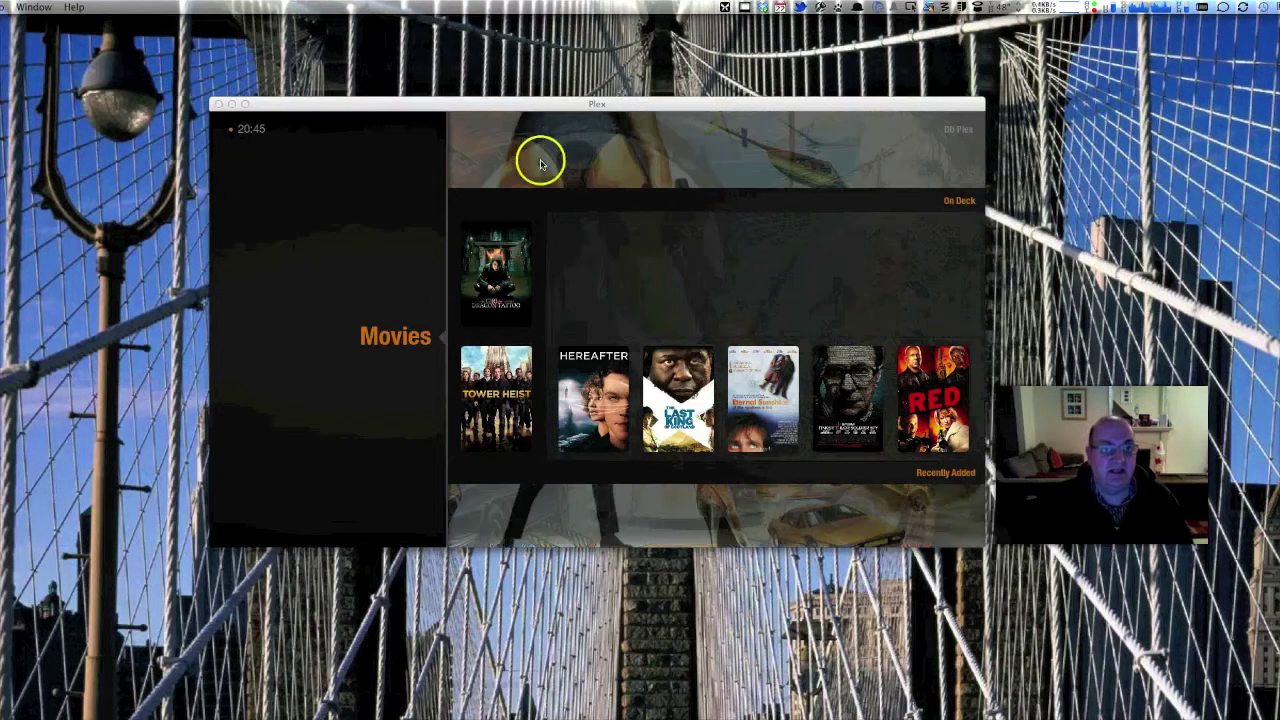
left_click_drag(550, 113, 443, 137)
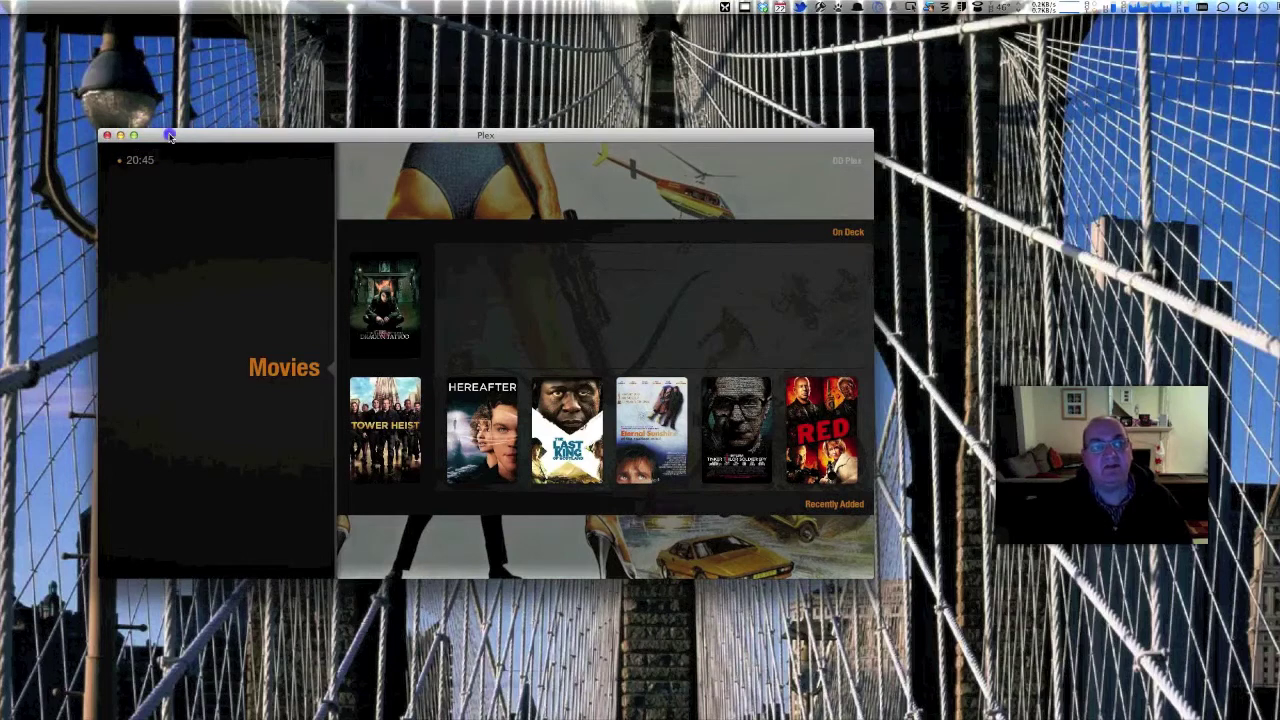
left_click_drag(170, 137, 176, 116)
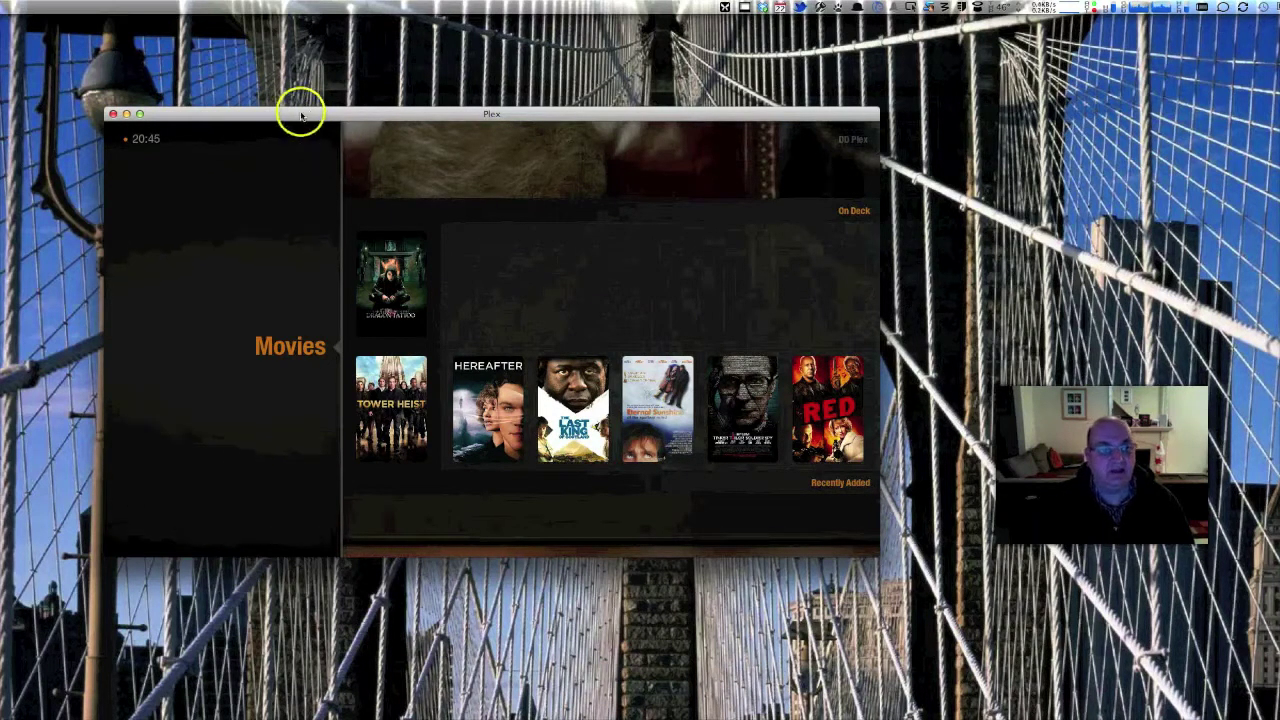
left_click_drag(300, 114, 334, 116)
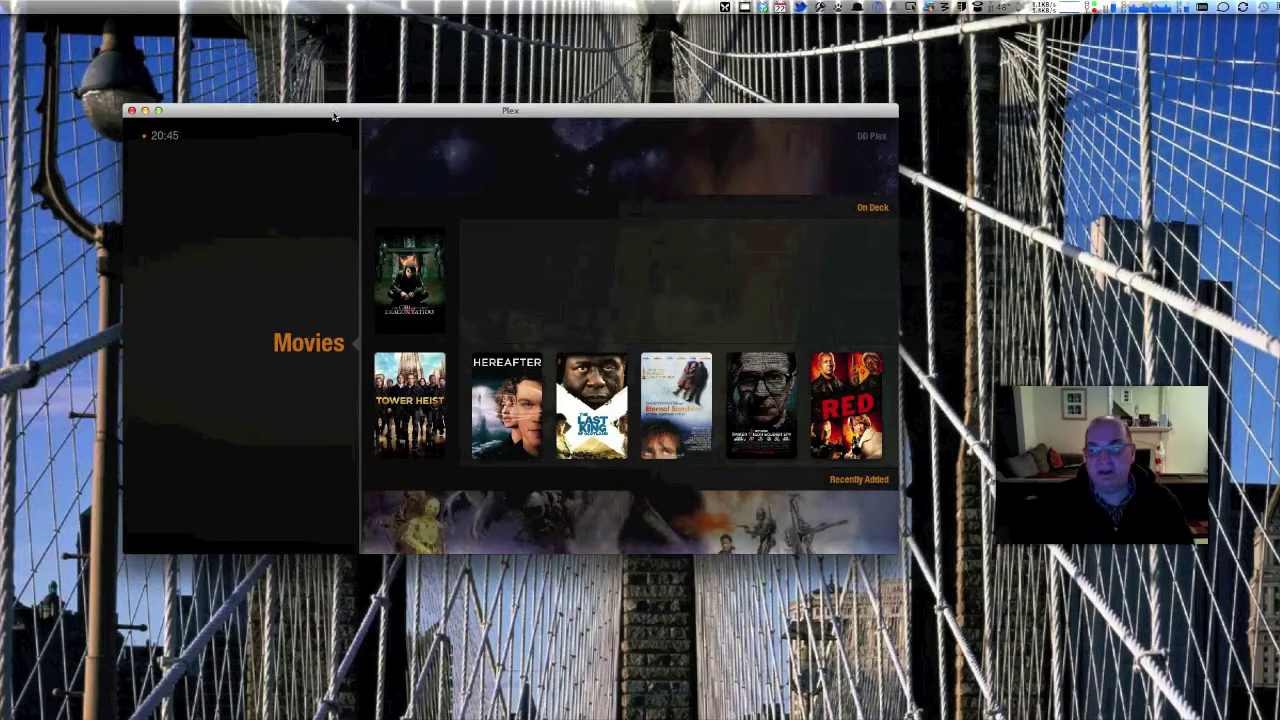
key("Right")
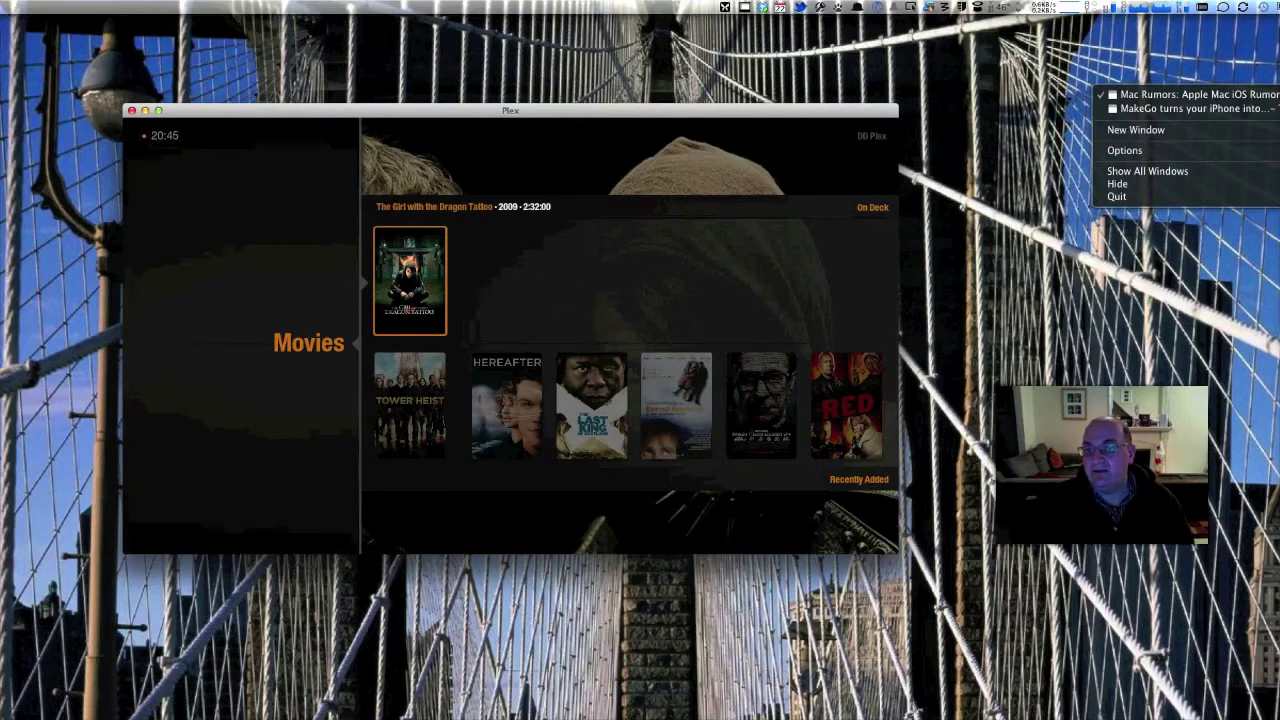
Switch to a new Safari window, move it fully into view and load Plex Media Manager from the TV bookmarks folder
key("Escape")
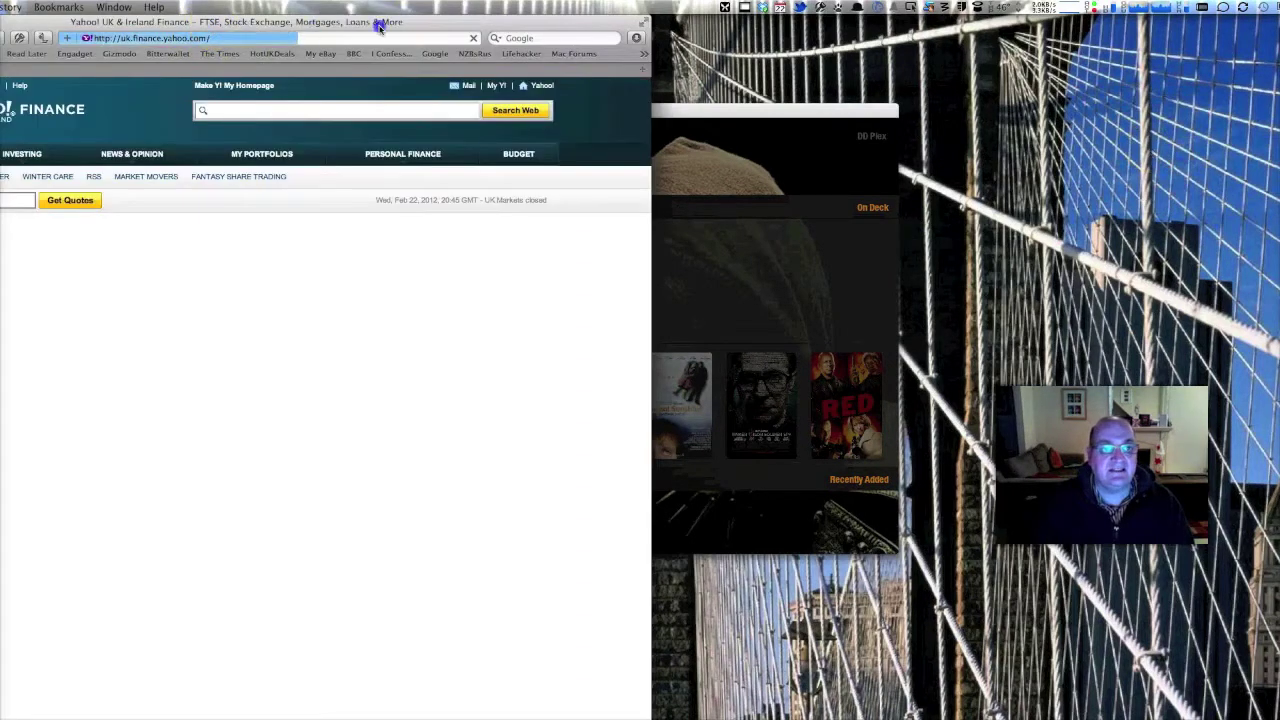
left_click_drag(379, 27, 638, 30)
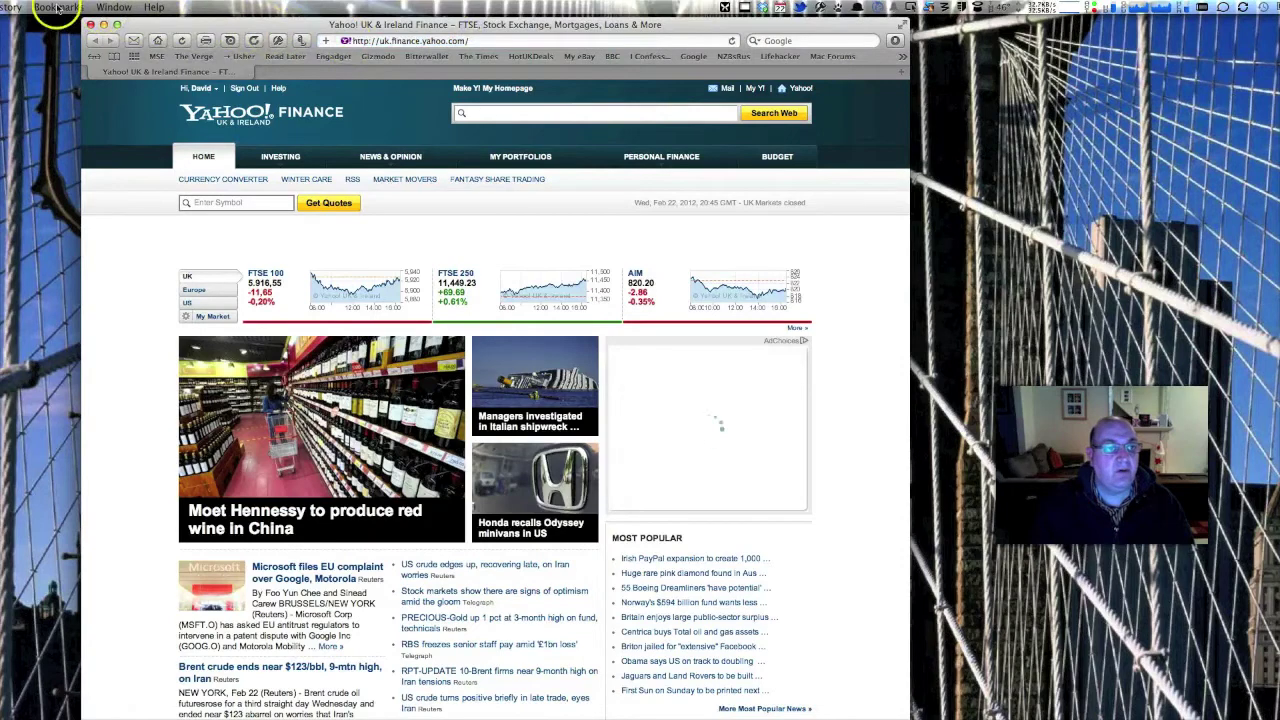
left_click(57, 7)
mouse_move(197, 329)
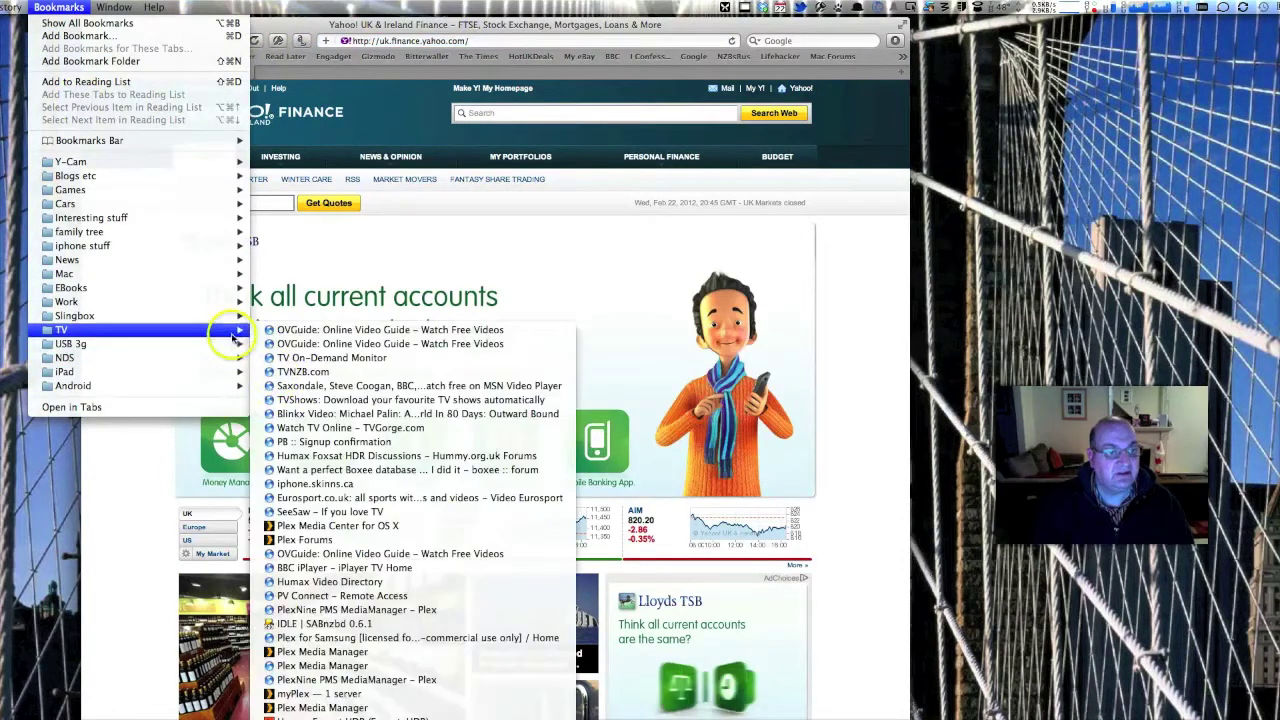
left_click(355, 705)
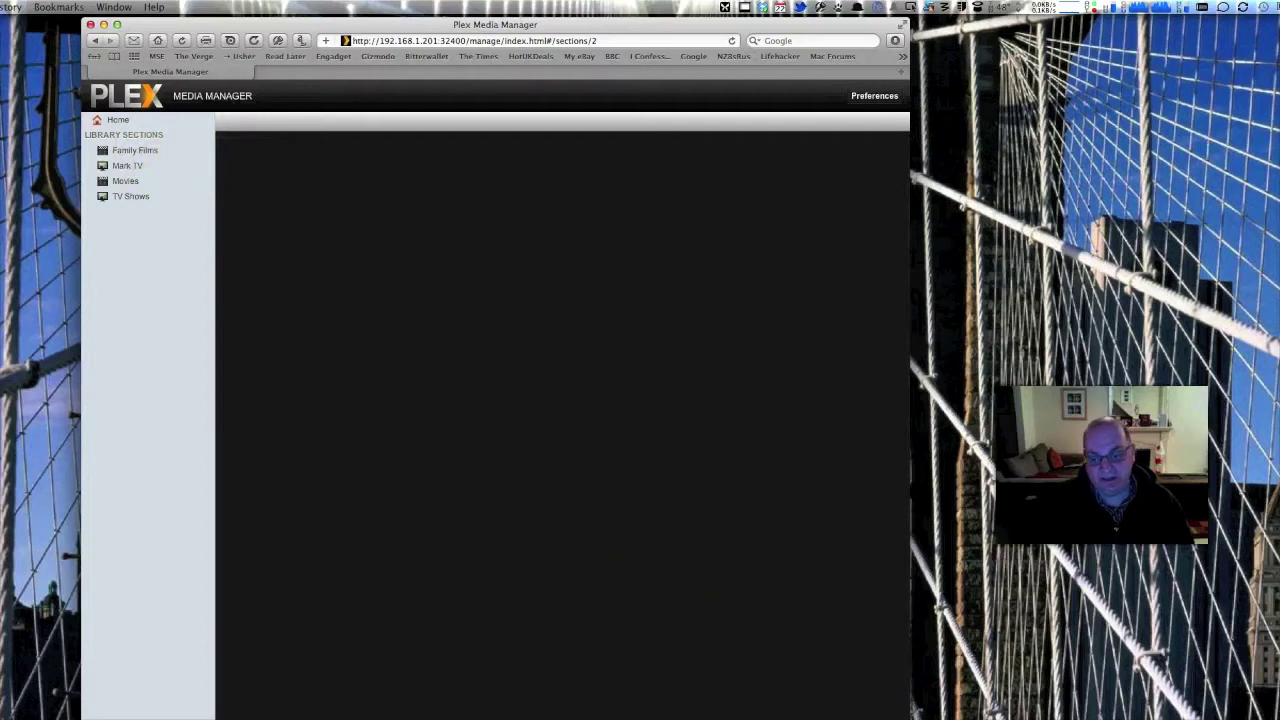
Shrink the browser window, view the Mark TV and Movies library sections, and examine the section actions available for Movies
left_click_drag(908, 718, 778, 689)
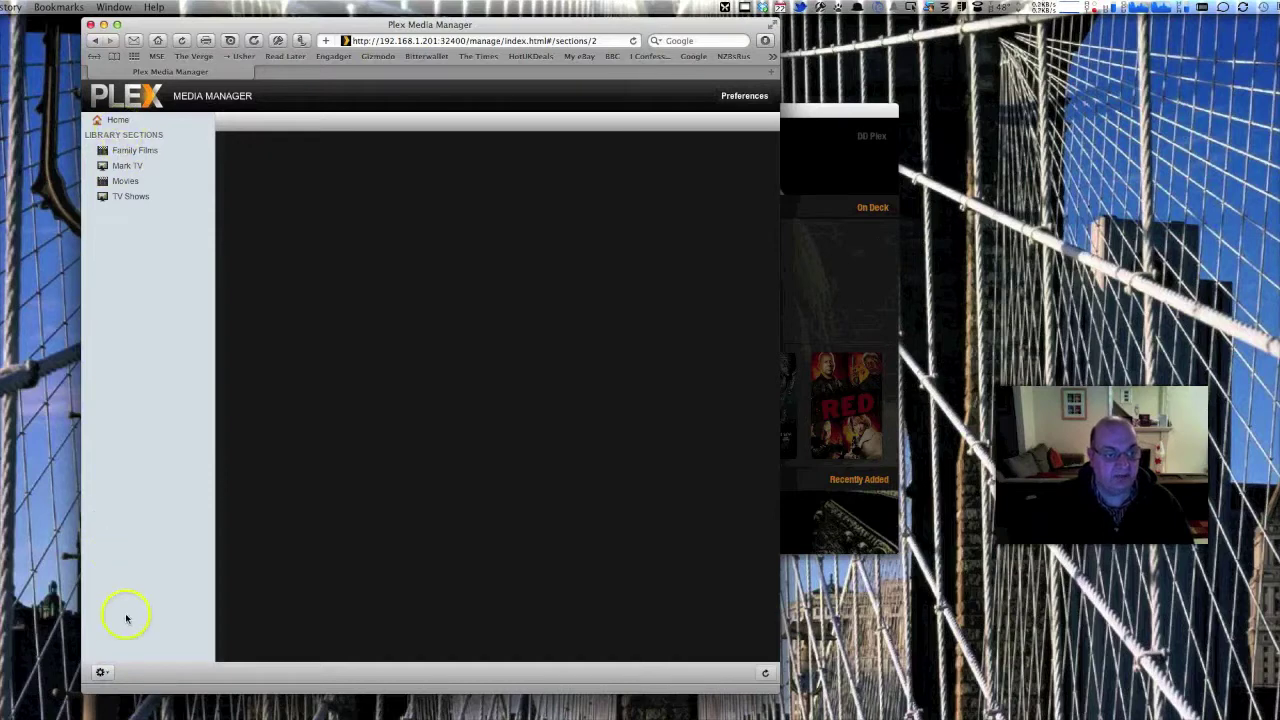
left_click(105, 673)
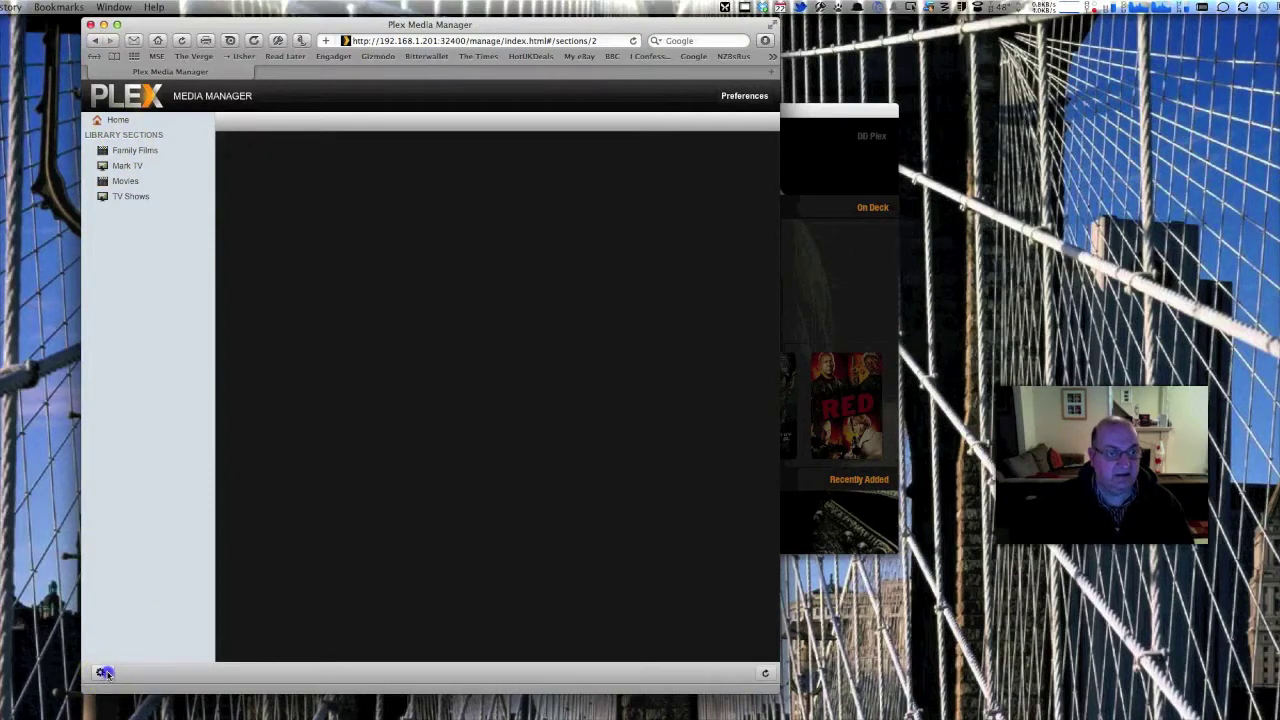
left_click(122, 167)
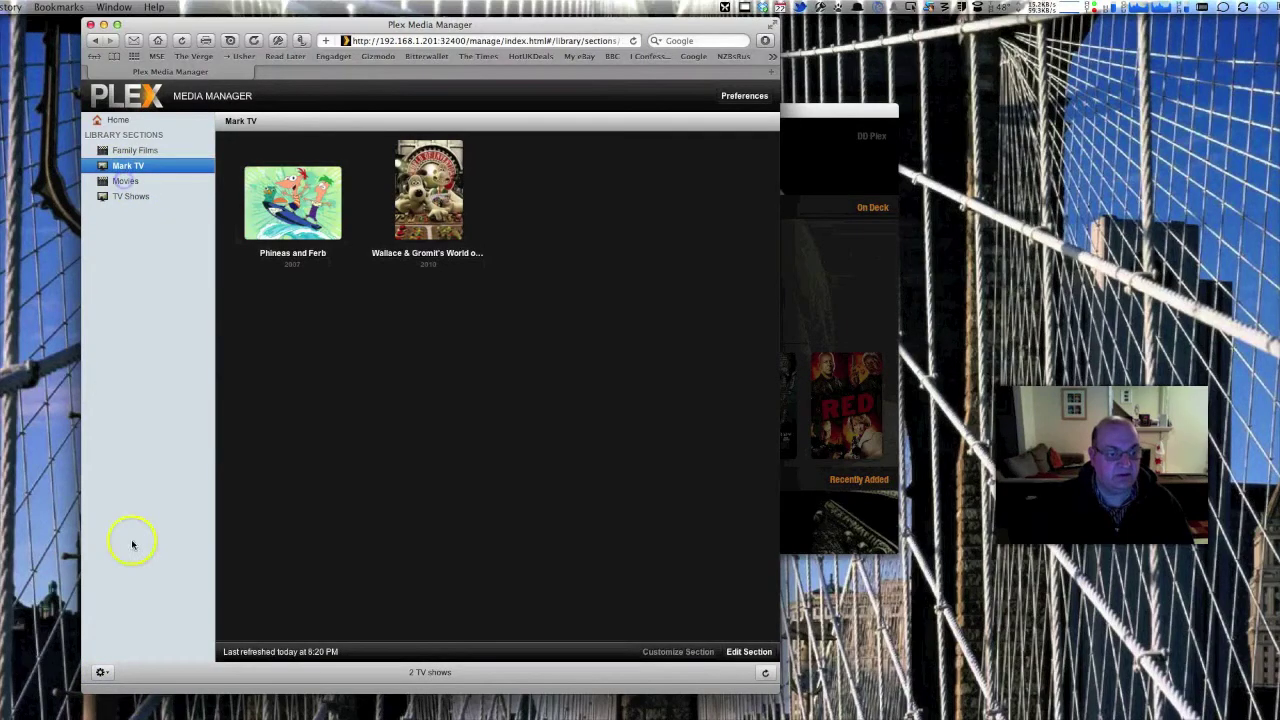
left_click(105, 673)
left_click(101, 673)
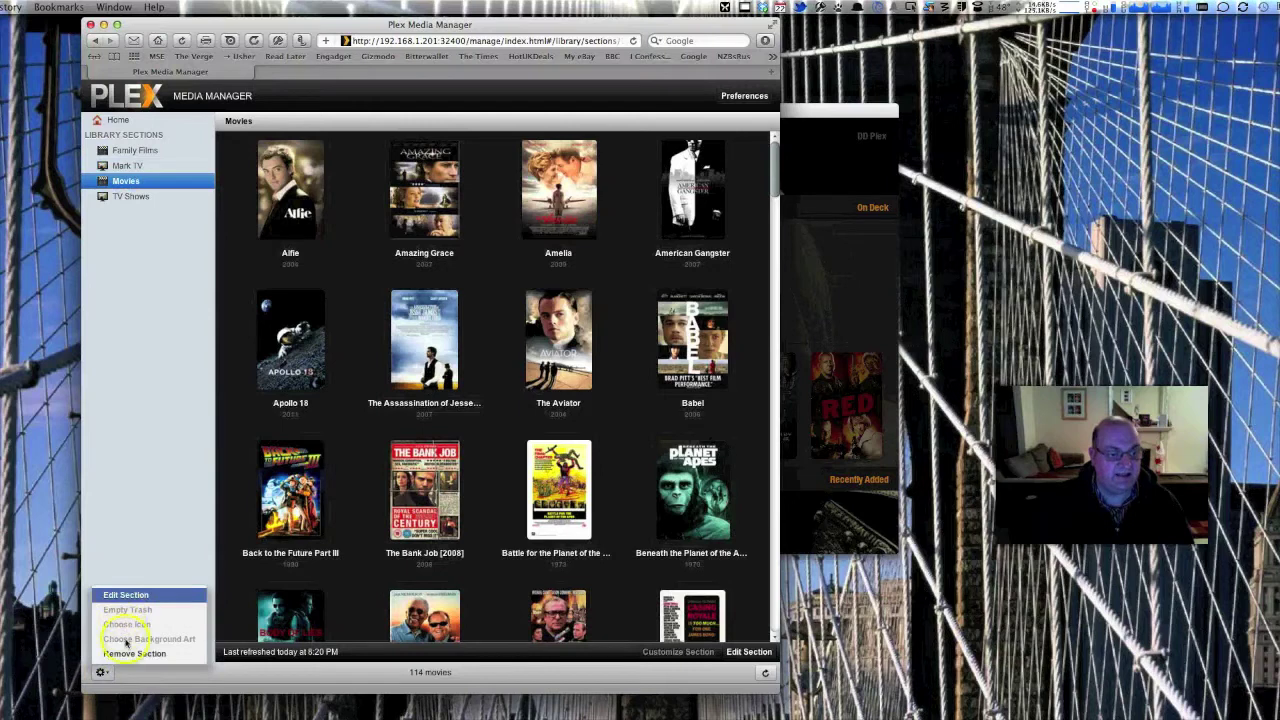
left_click(111, 453)
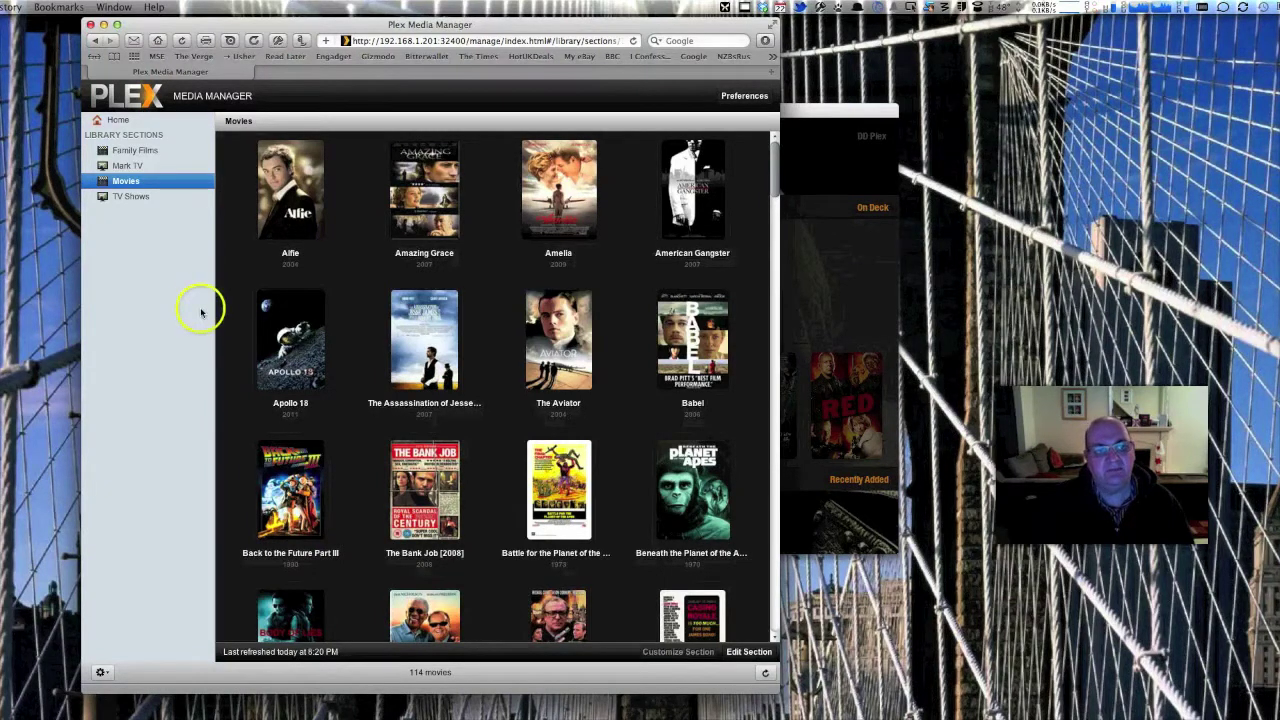
Open the TV Shows section, look through its posters, view the details of The Apprentice and return to the show list
left_click(140, 199)
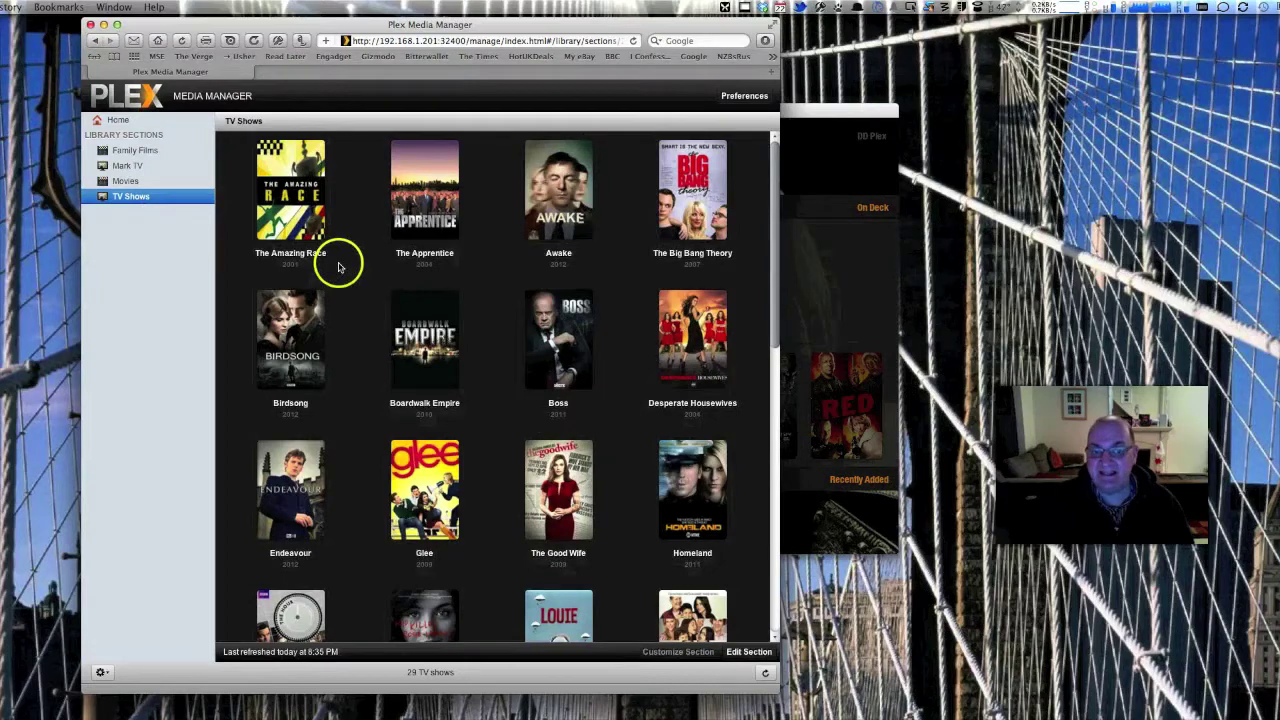
scroll(394, 380, "down", 3)
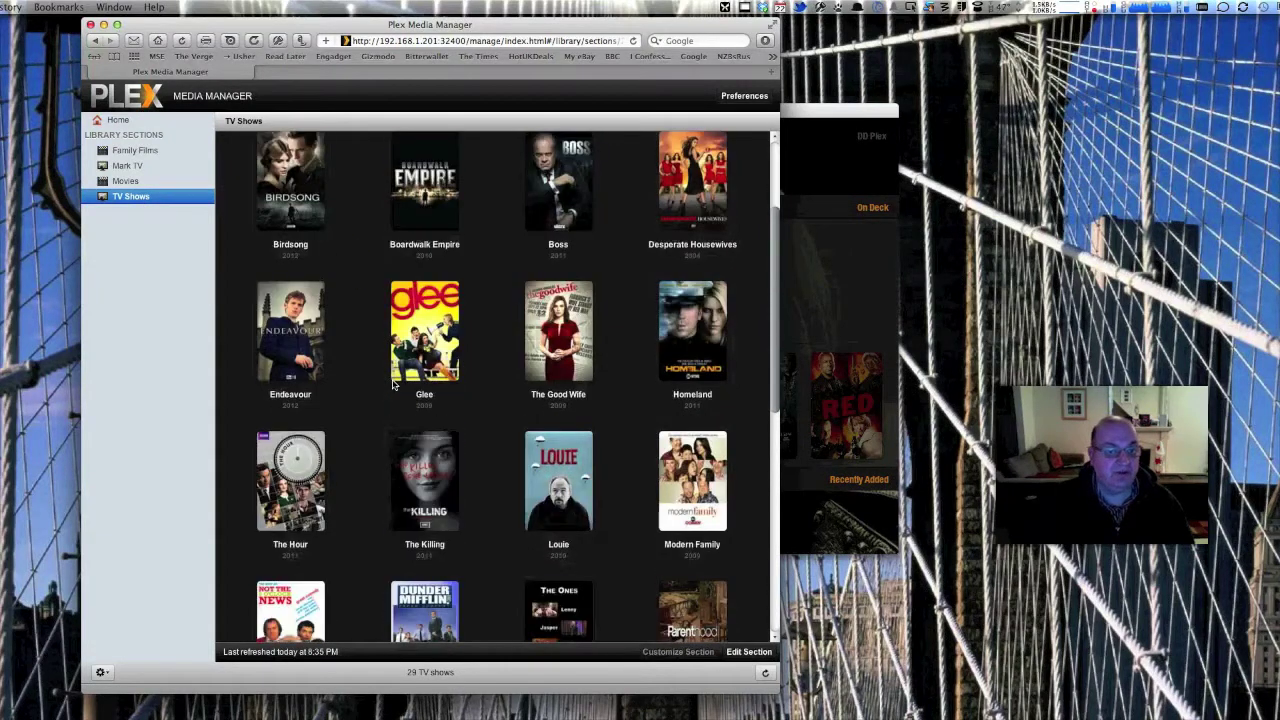
scroll(394, 384, "up", 3)
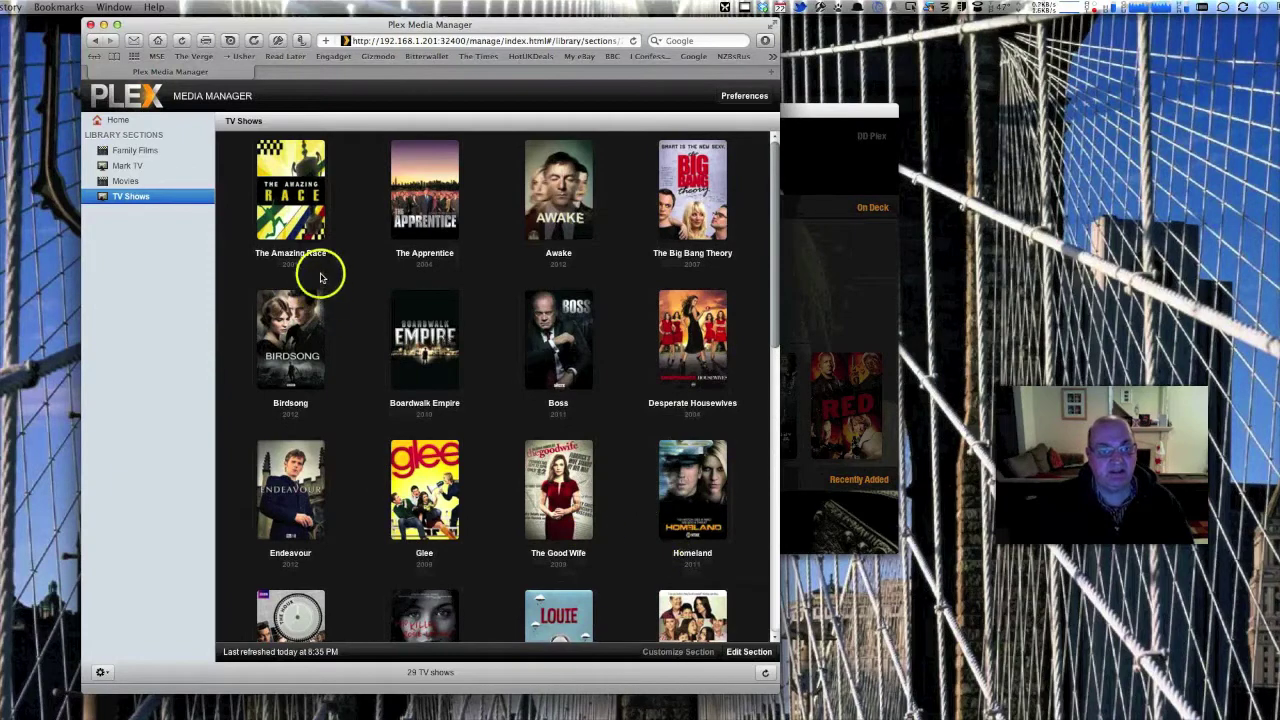
left_click(415, 202)
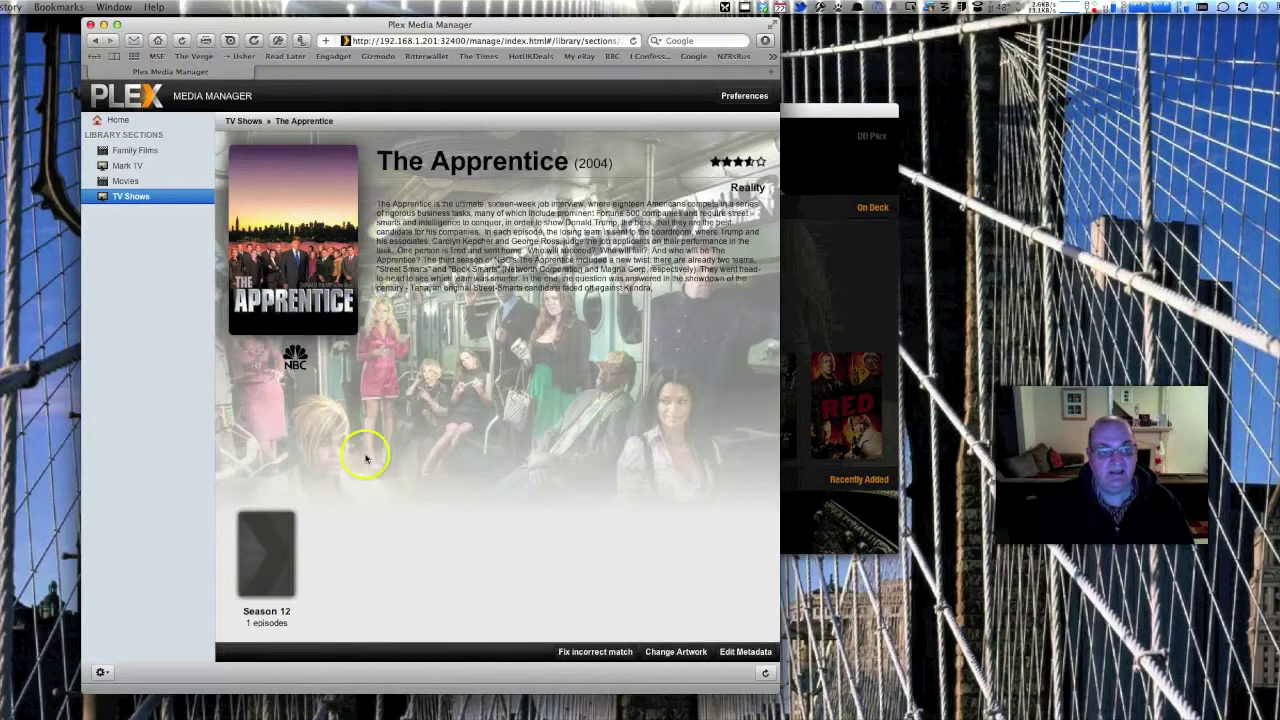
left_click(245, 121)
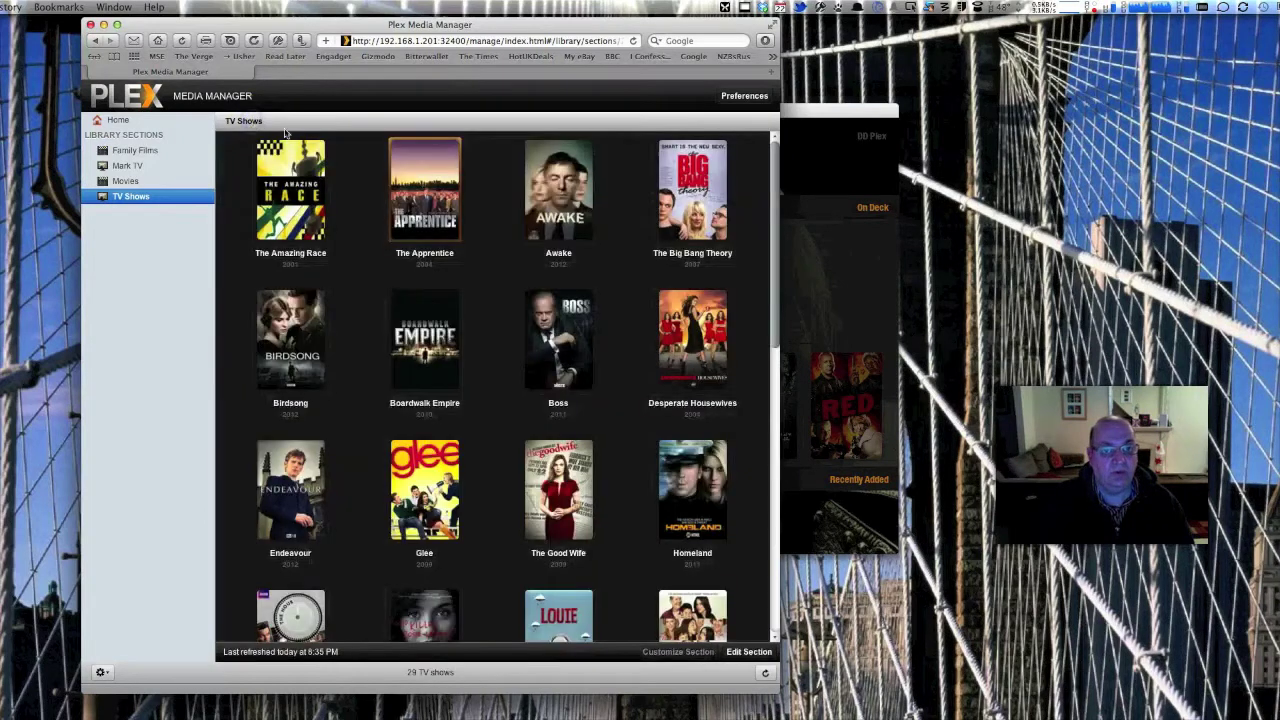
Look through the remaining TV Shows posters and view the details of Not the Nine O'Clock News
scroll(588, 420, "down", 5)
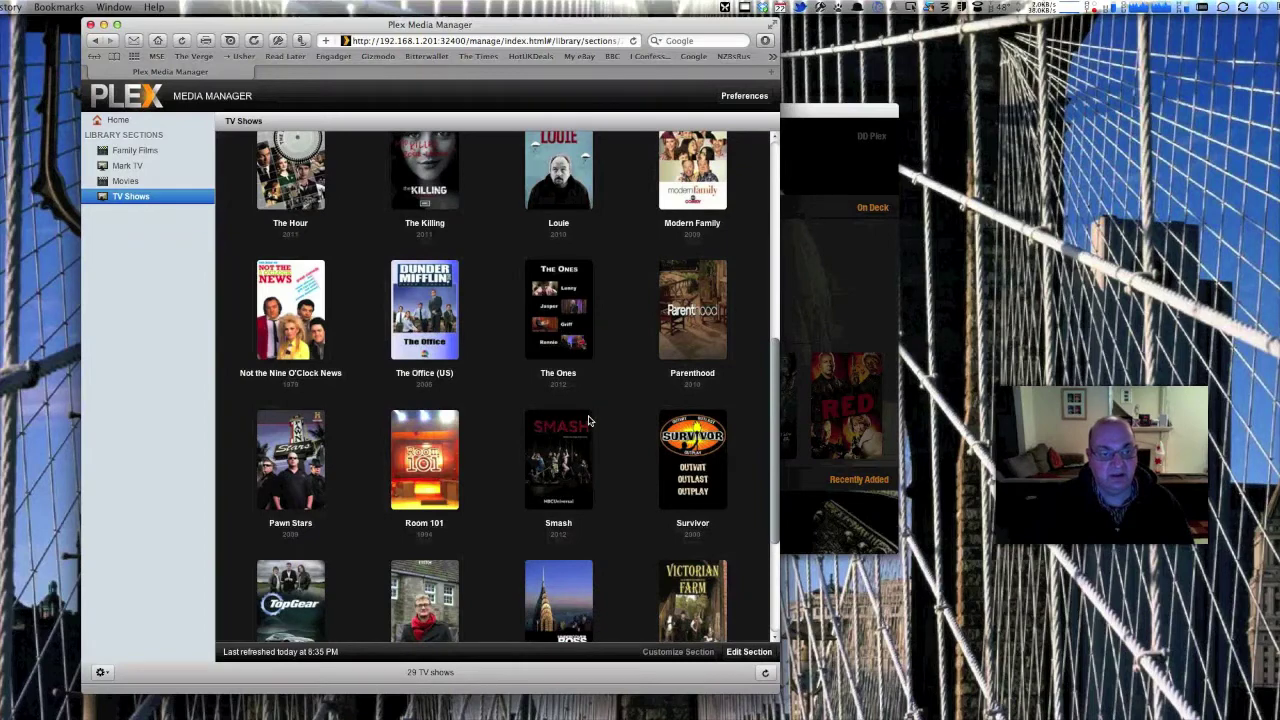
scroll(588, 420, "down", 2)
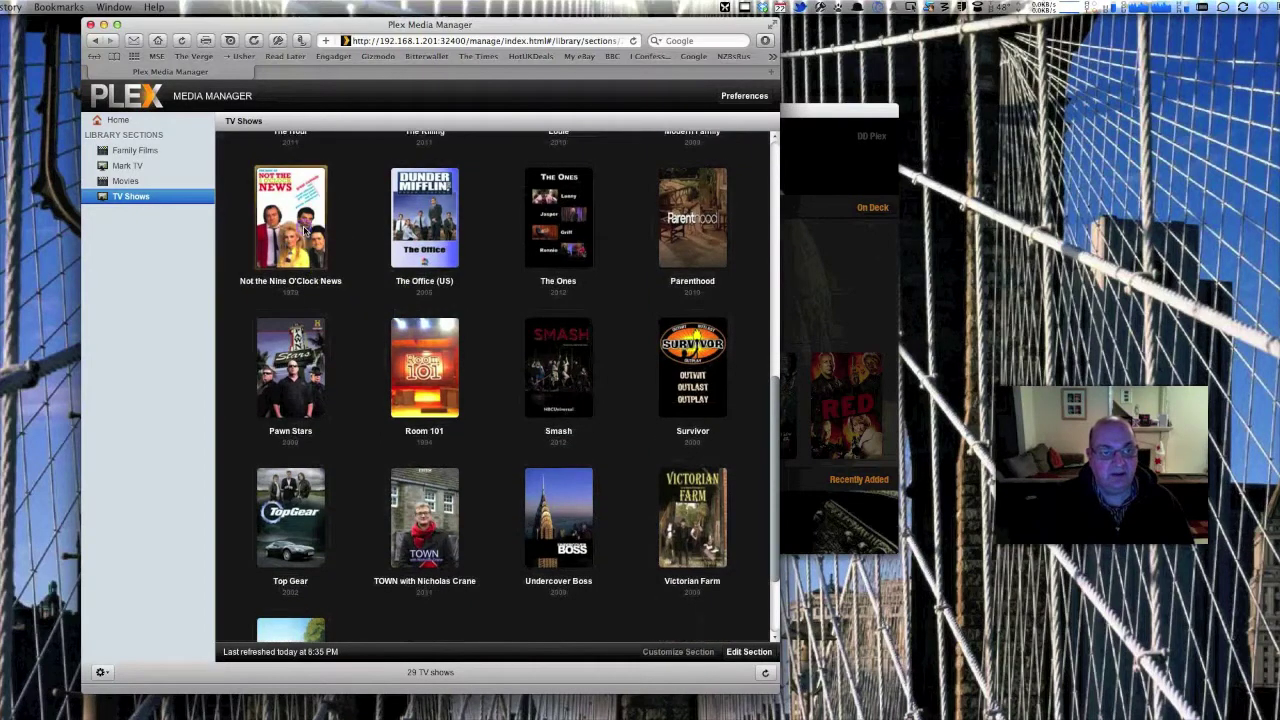
left_click(305, 230)
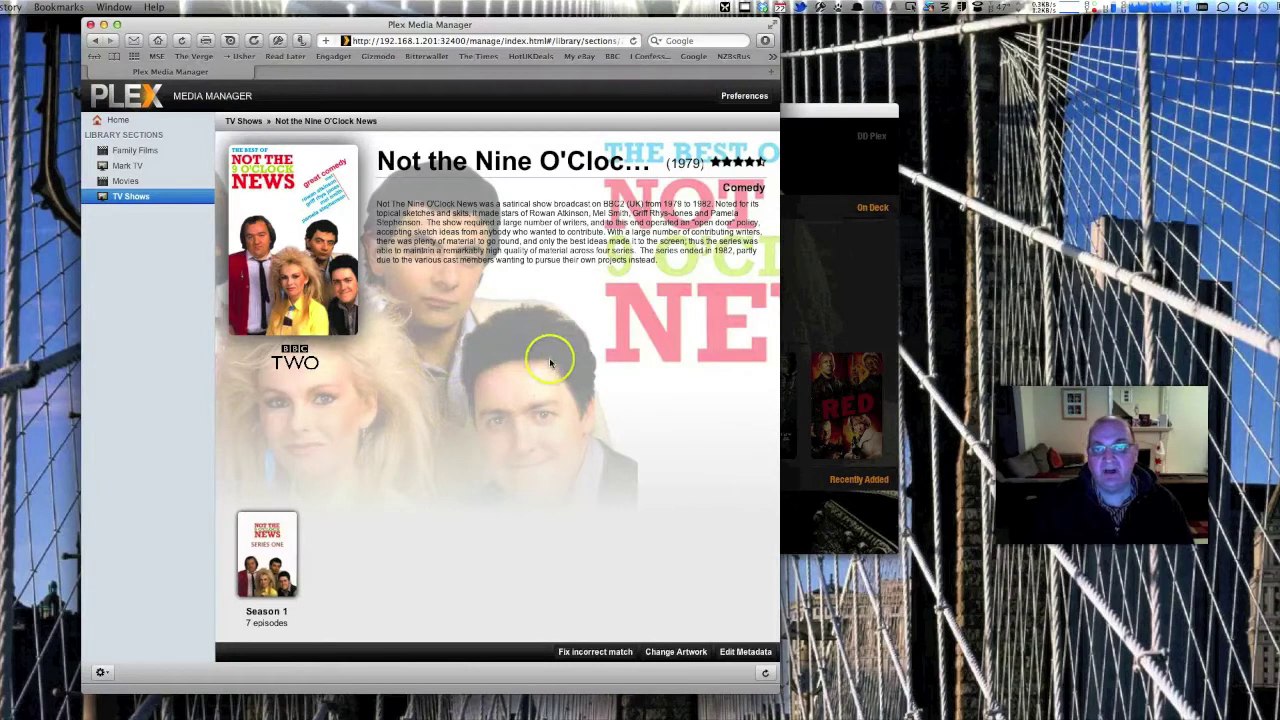
left_click(562, 181)
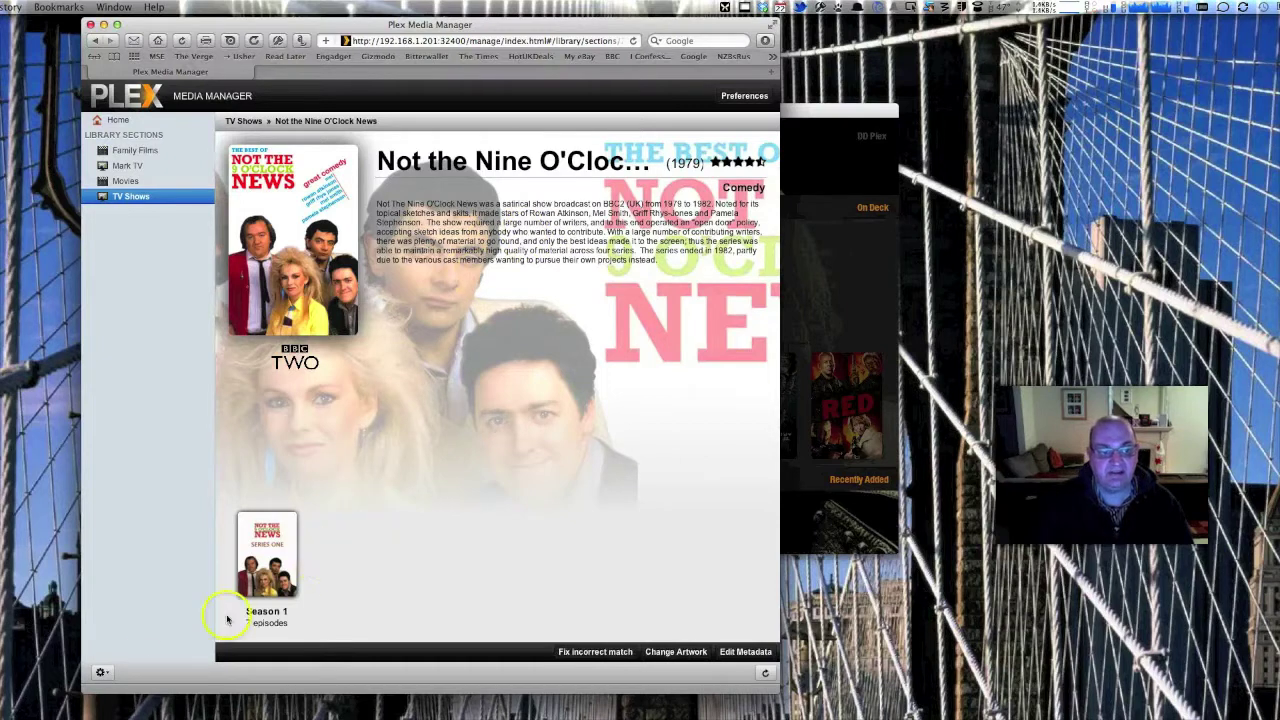
Examine the TV Shows section's media folders and advanced settings, then the show's match correction list, cancelling both without changes
left_click(101, 672)
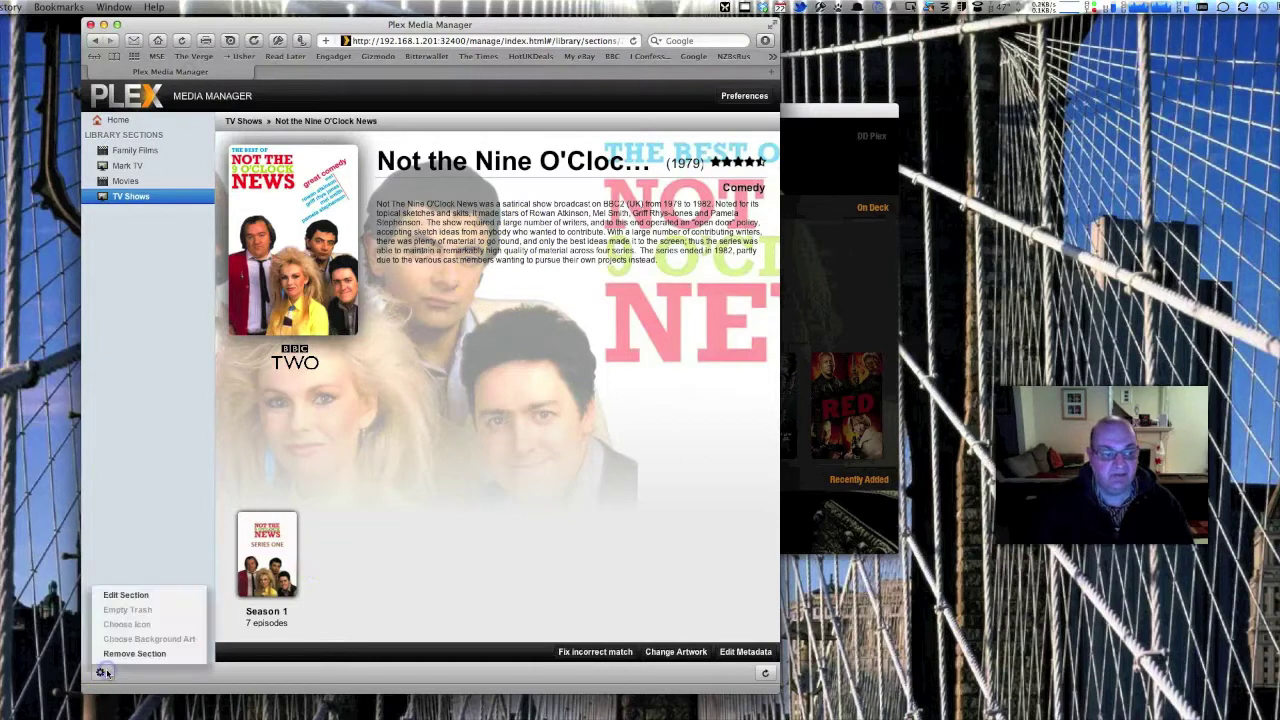
left_click(155, 601)
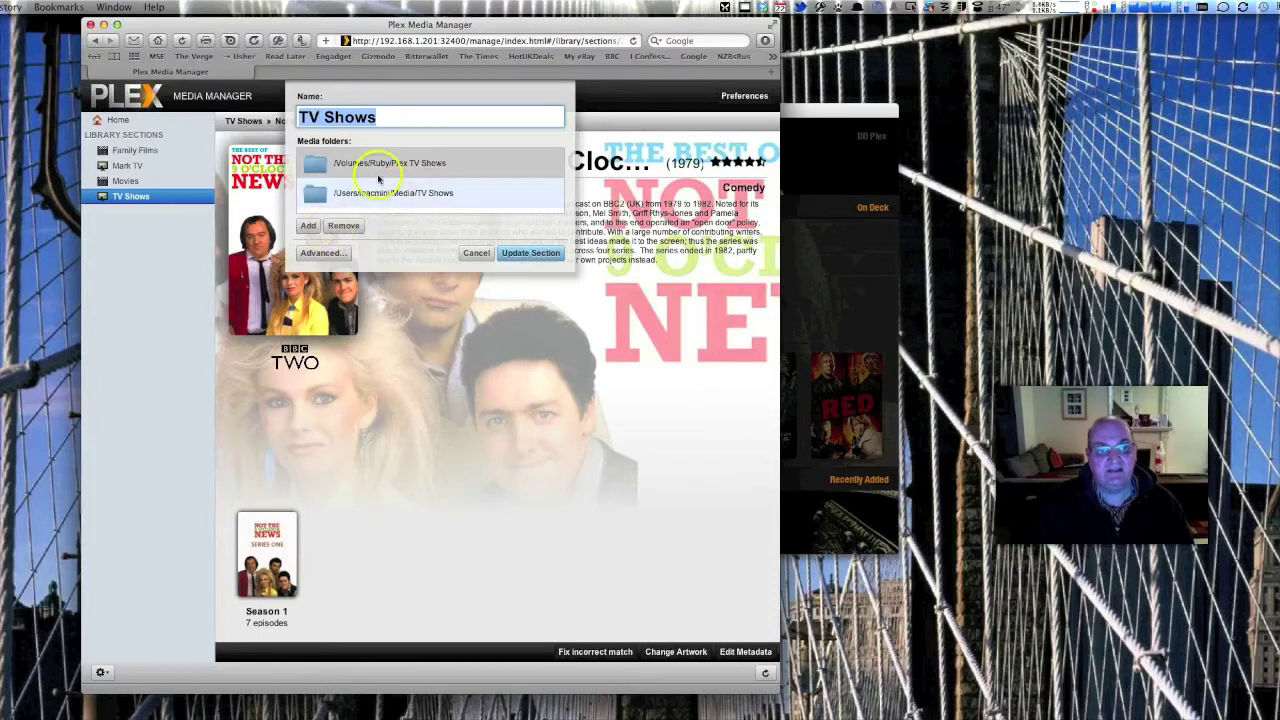
left_click(322, 253)
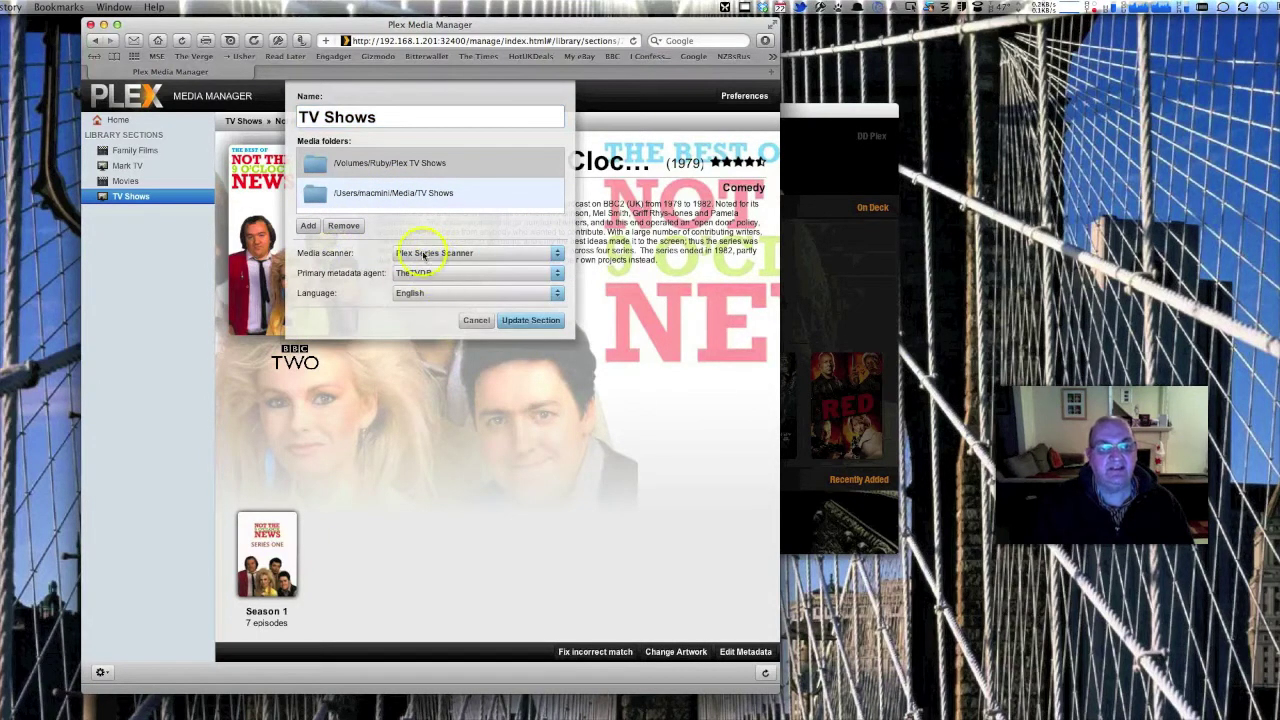
left_click(477, 322)
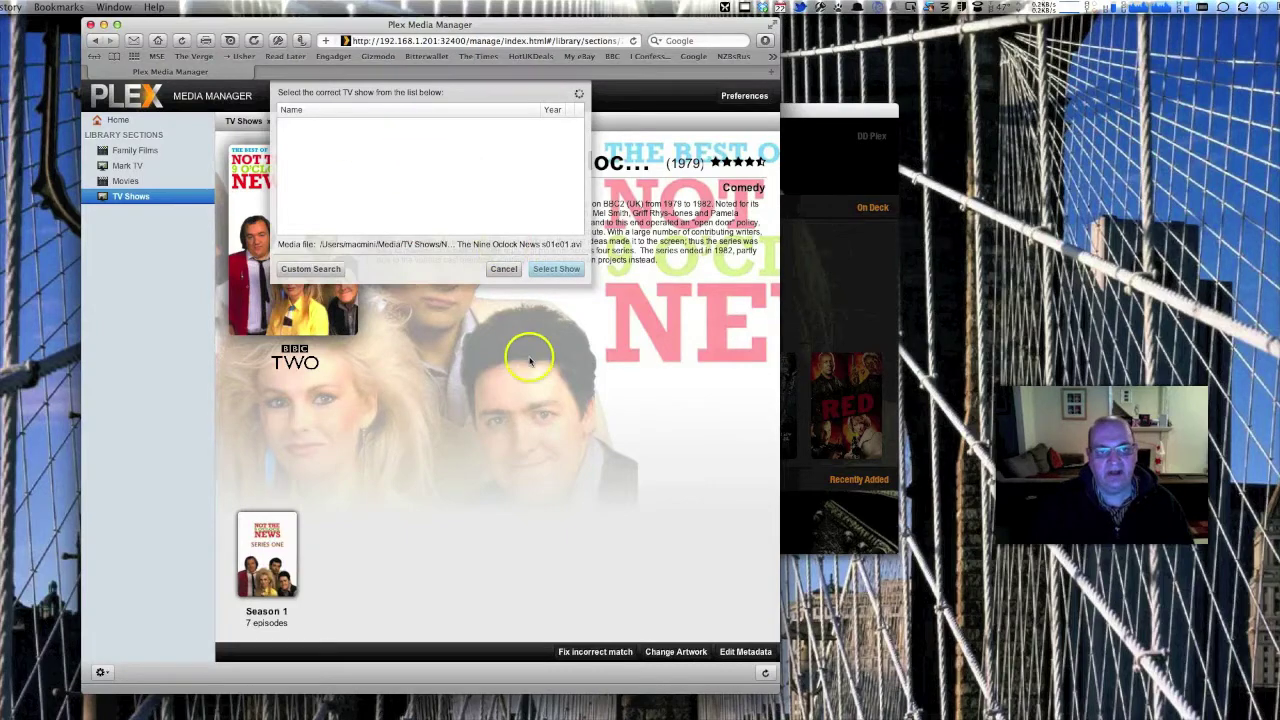
left_click(503, 269)
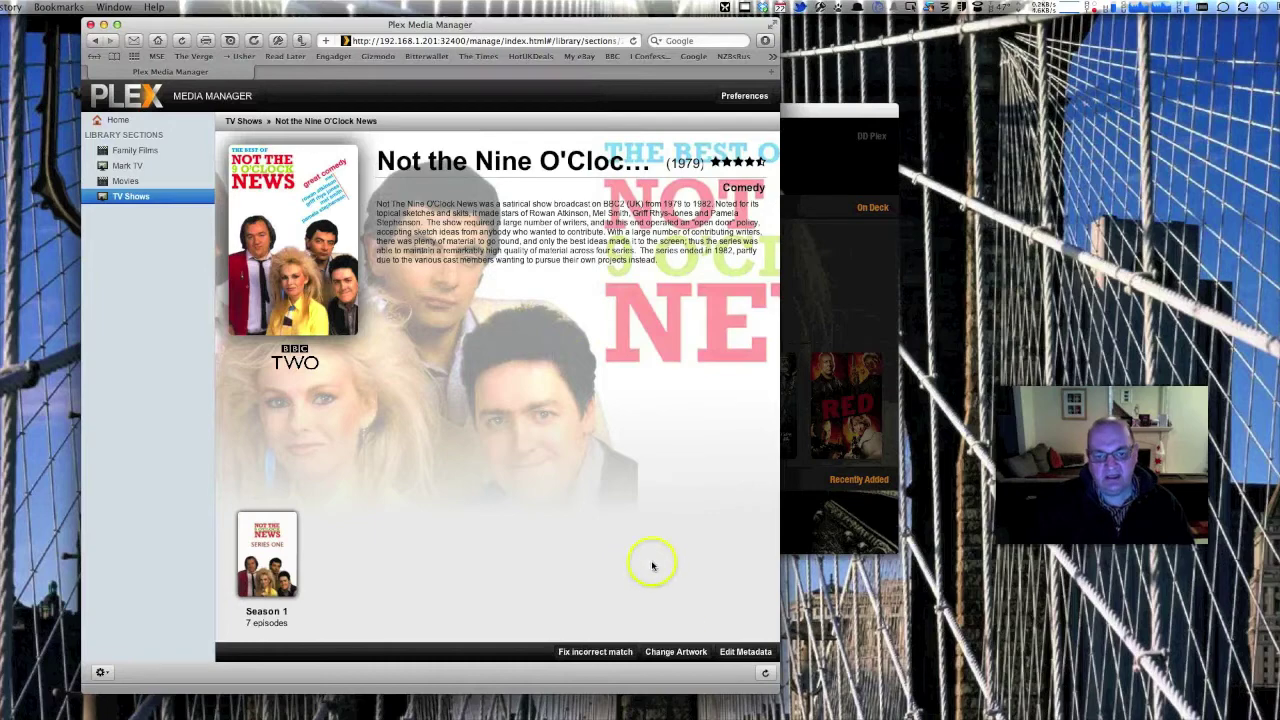
Change the poster of Not the Nine O'Clock News to the second available image, with the plain centred title
left_click(683, 653)
left_click(684, 605)
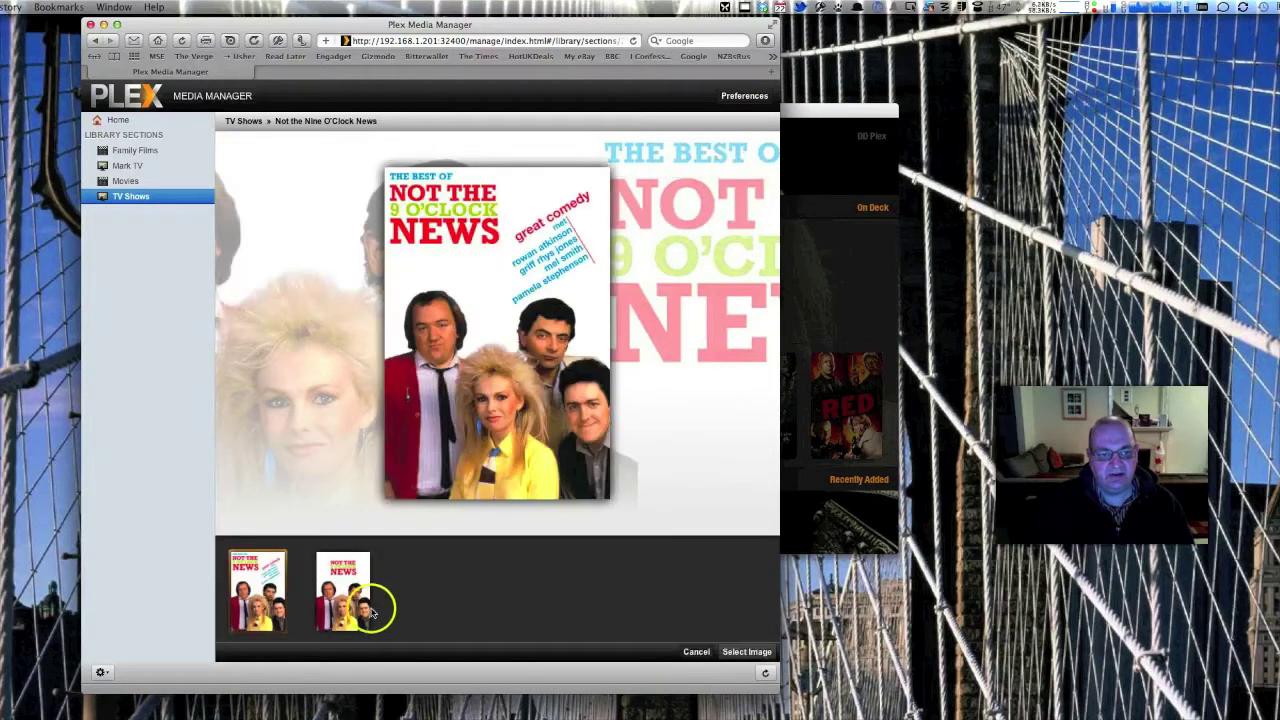
left_click(365, 612)
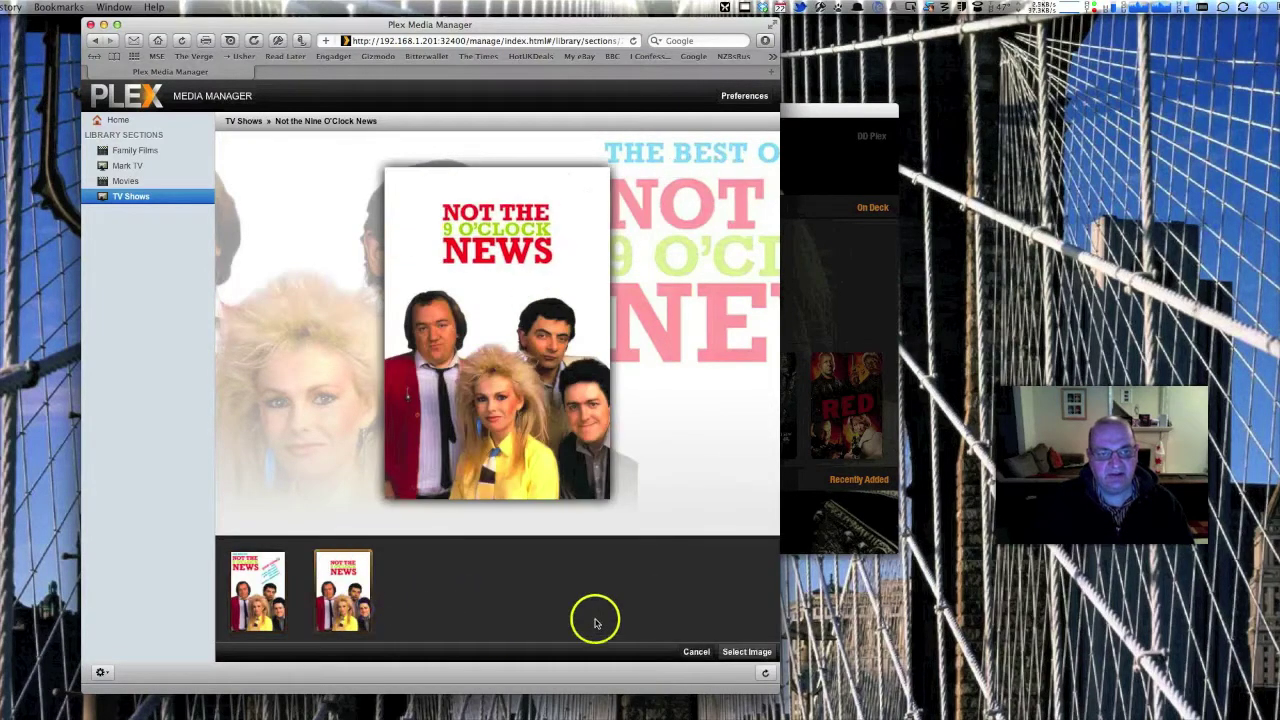
left_click(740, 652)
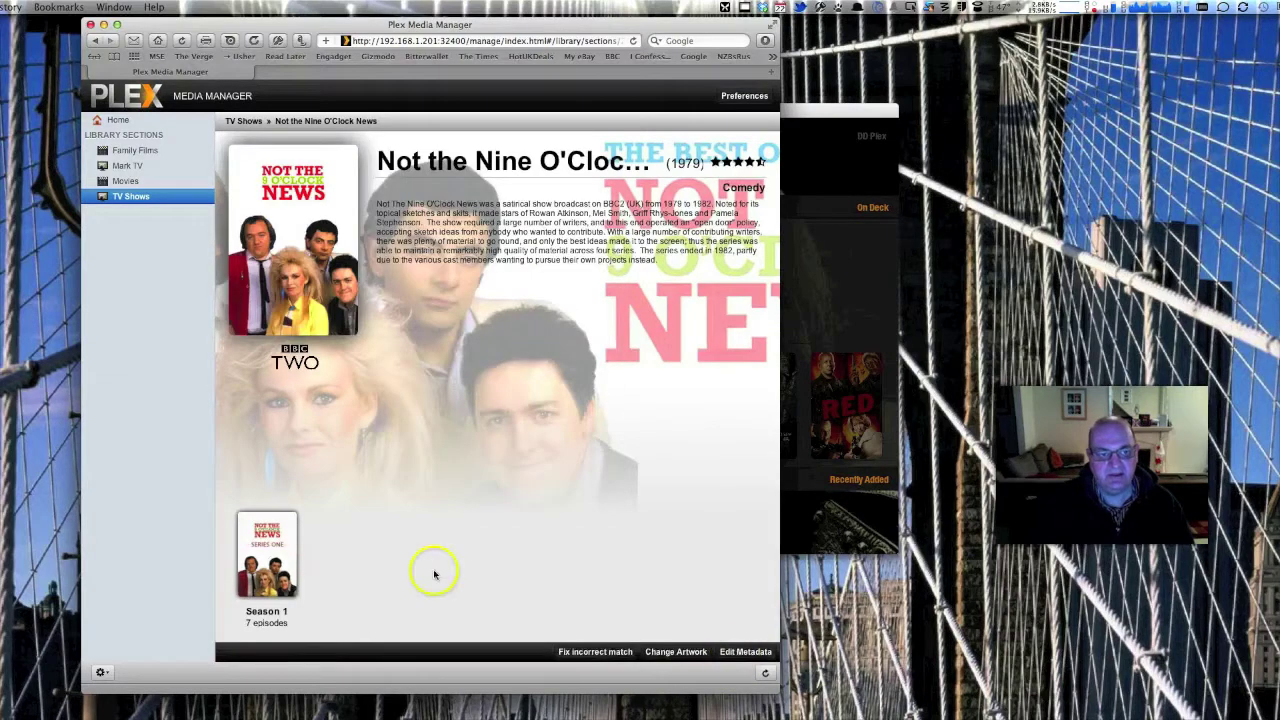
Try to change the show's background artwork to the second available image
left_click(686, 652)
left_click(684, 630)
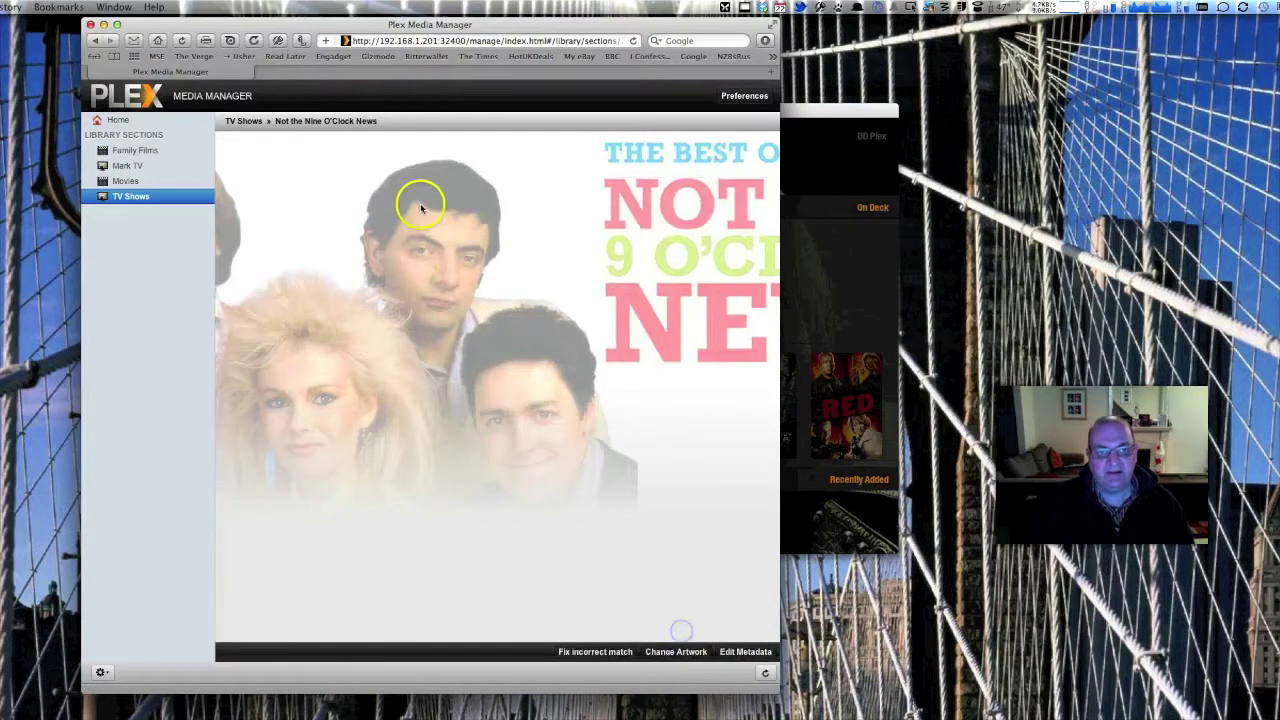
left_click(365, 614)
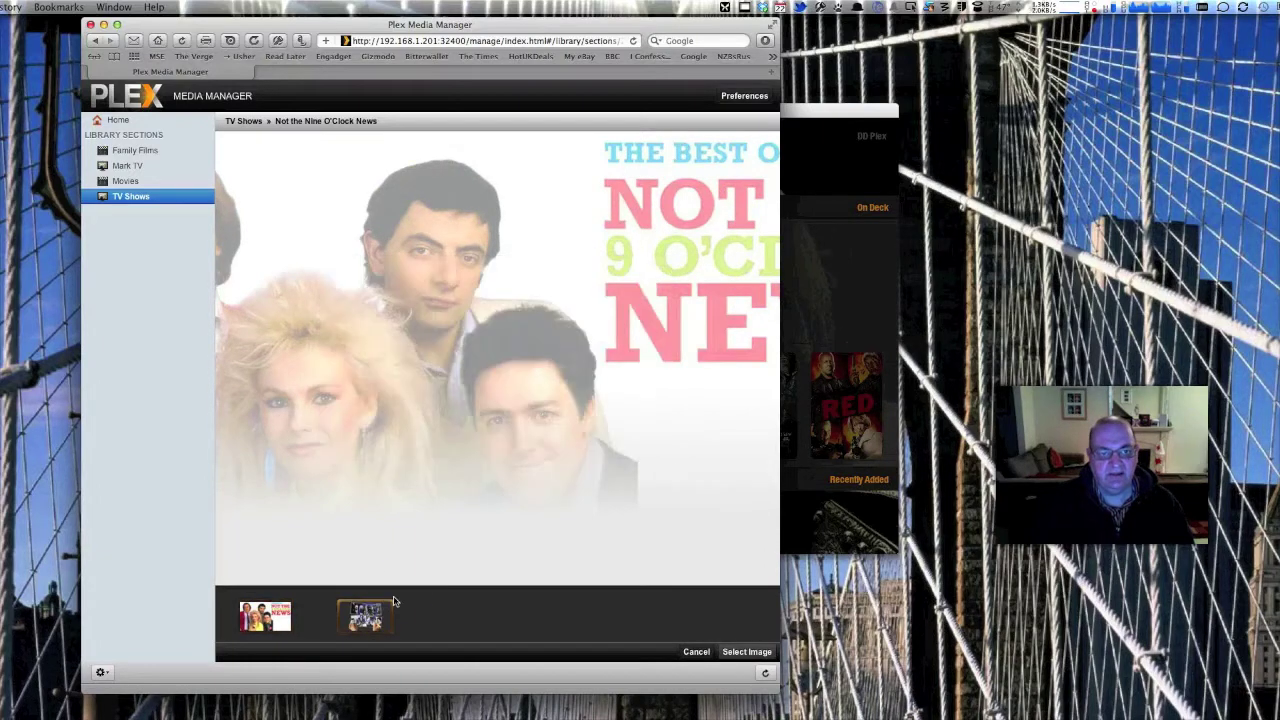
double_click(365, 614)
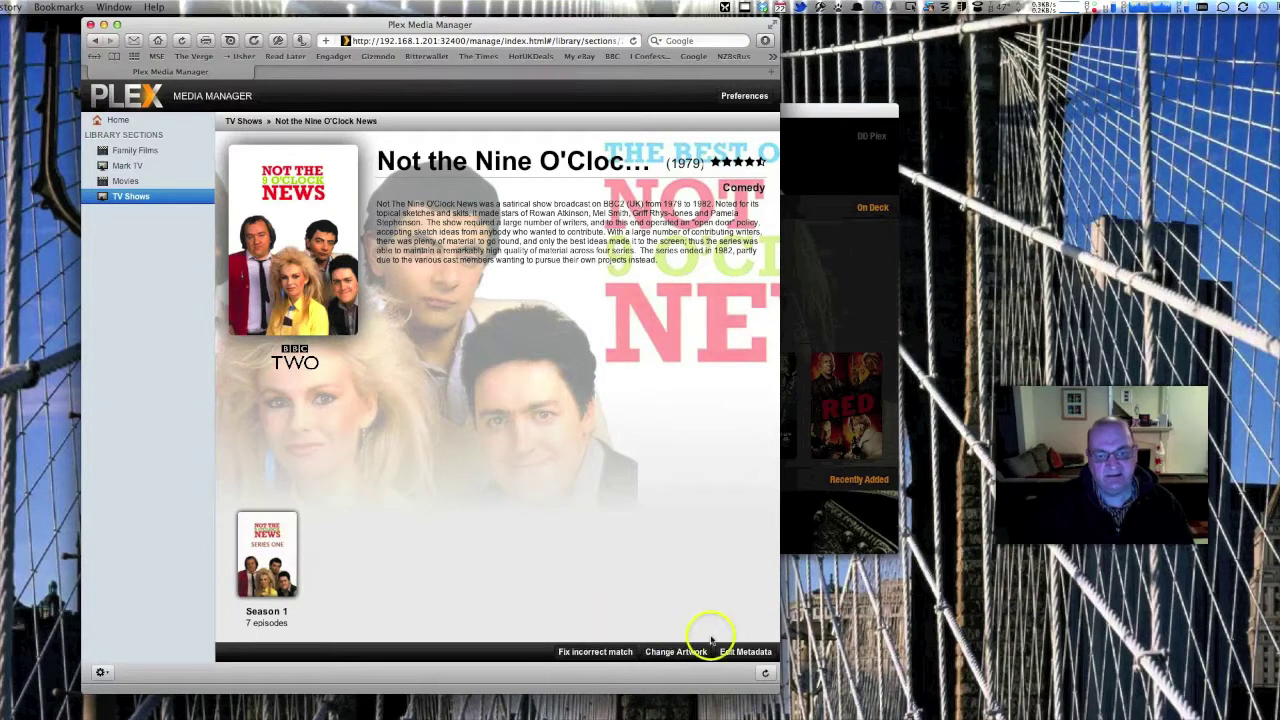
Refresh Not the Nine O'Clock News and view its match correction dialog, cancelling without selecting a show
left_click(765, 674)
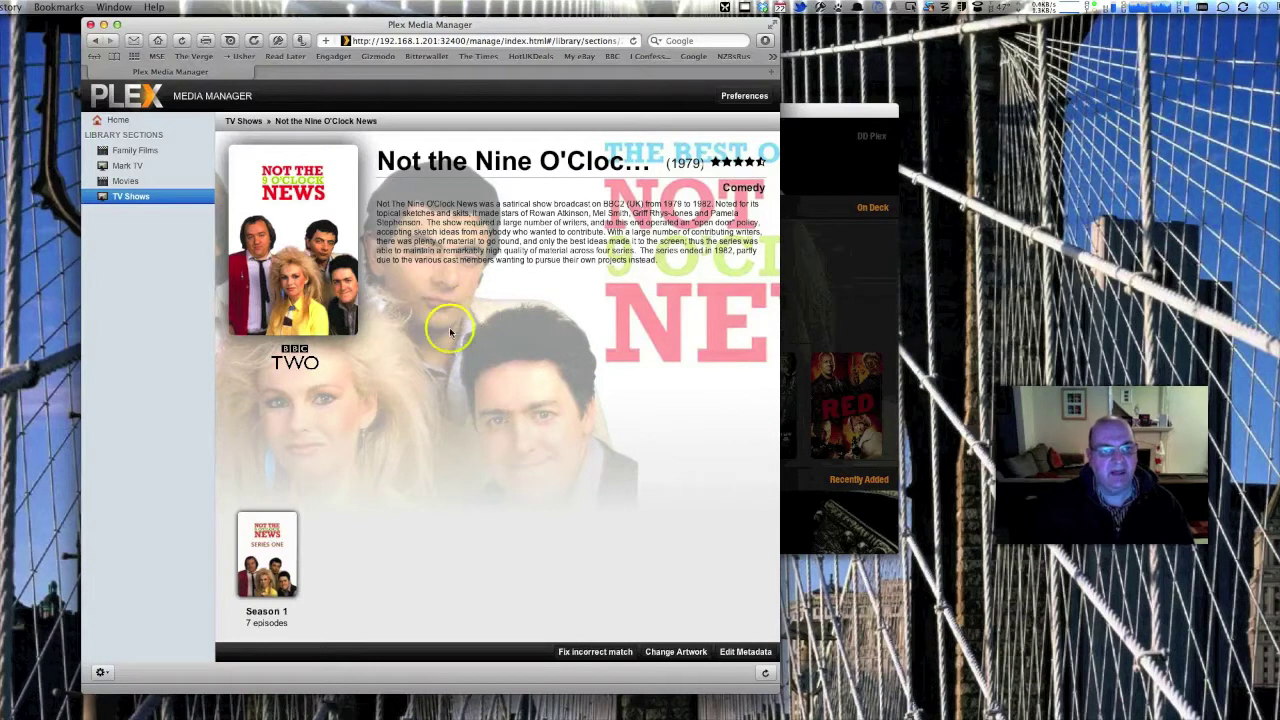
left_click(610, 654)
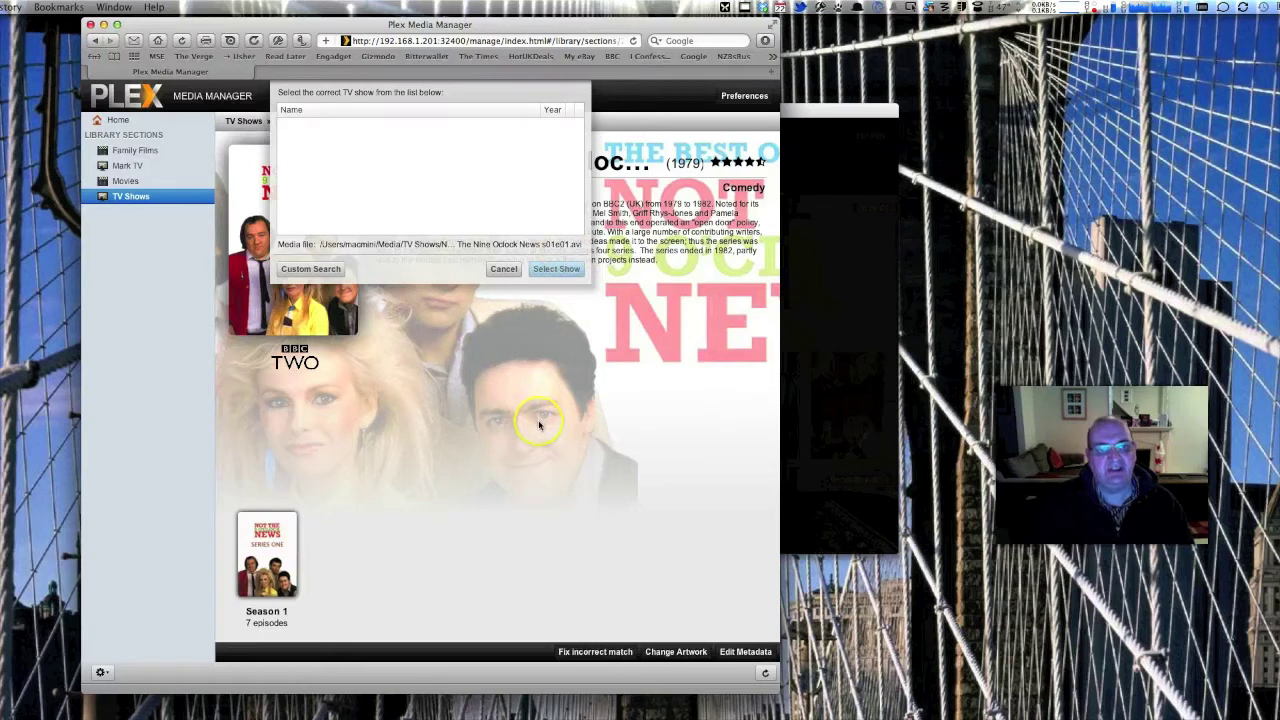
left_click(505, 270)
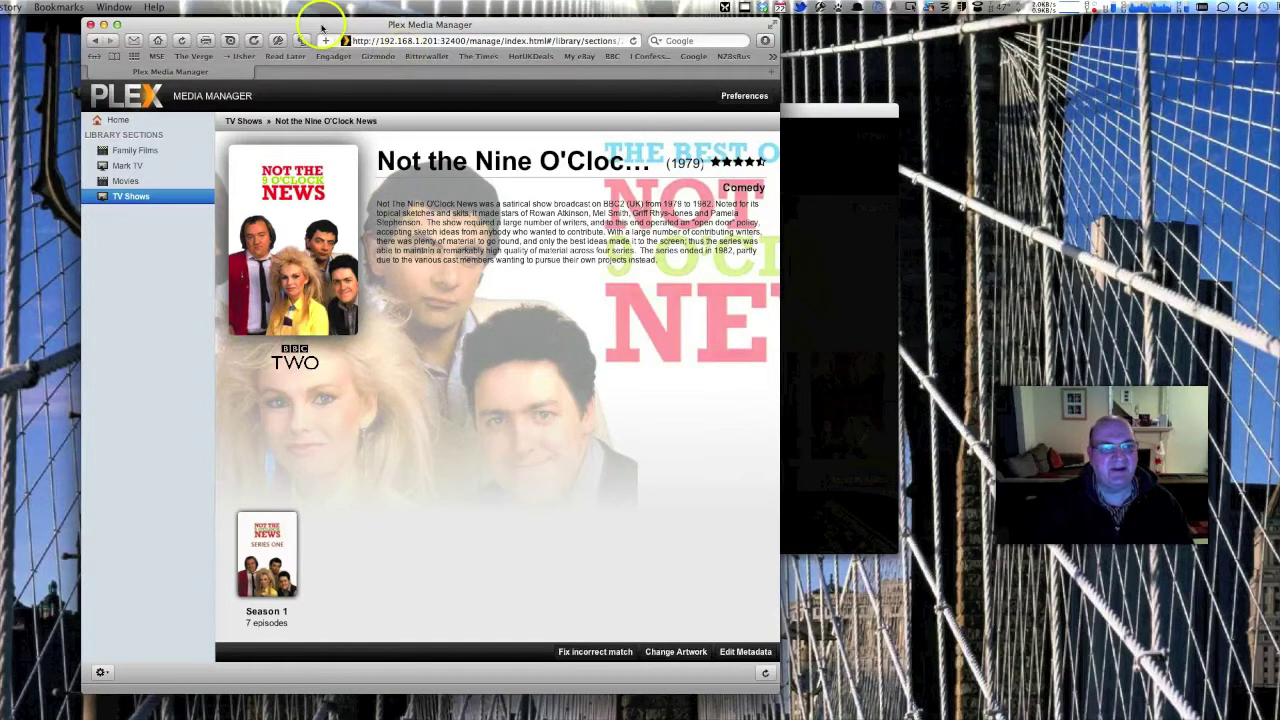
Move the browser window aside, close the Plex media centre window behind it and move the browser back
left_click_drag(339, 25, 595, 40)
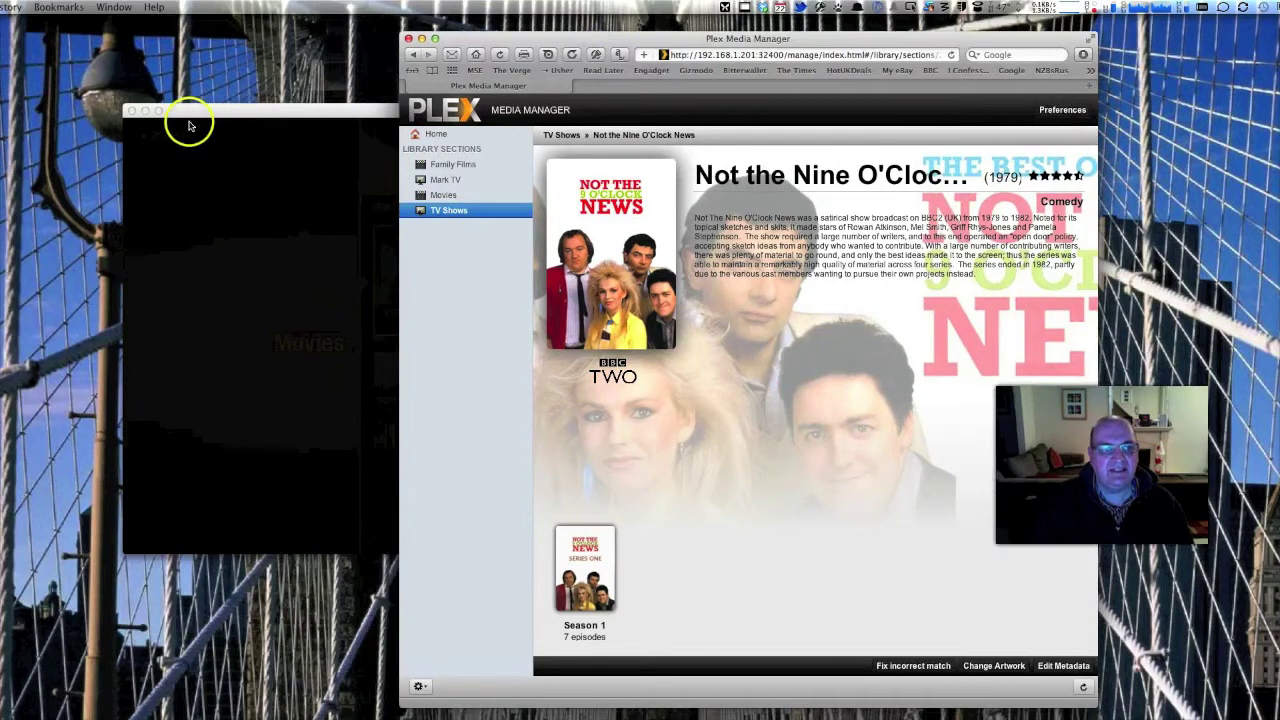
left_click(218, 117)
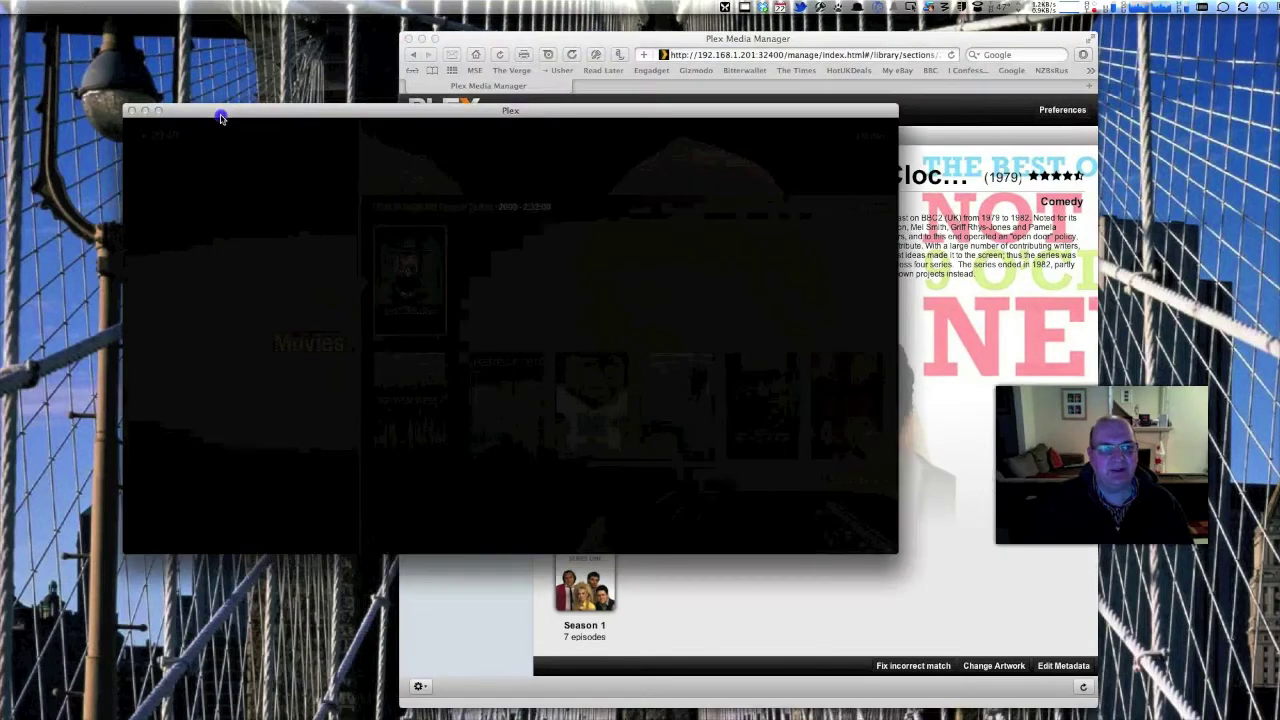
left_click(130, 112)
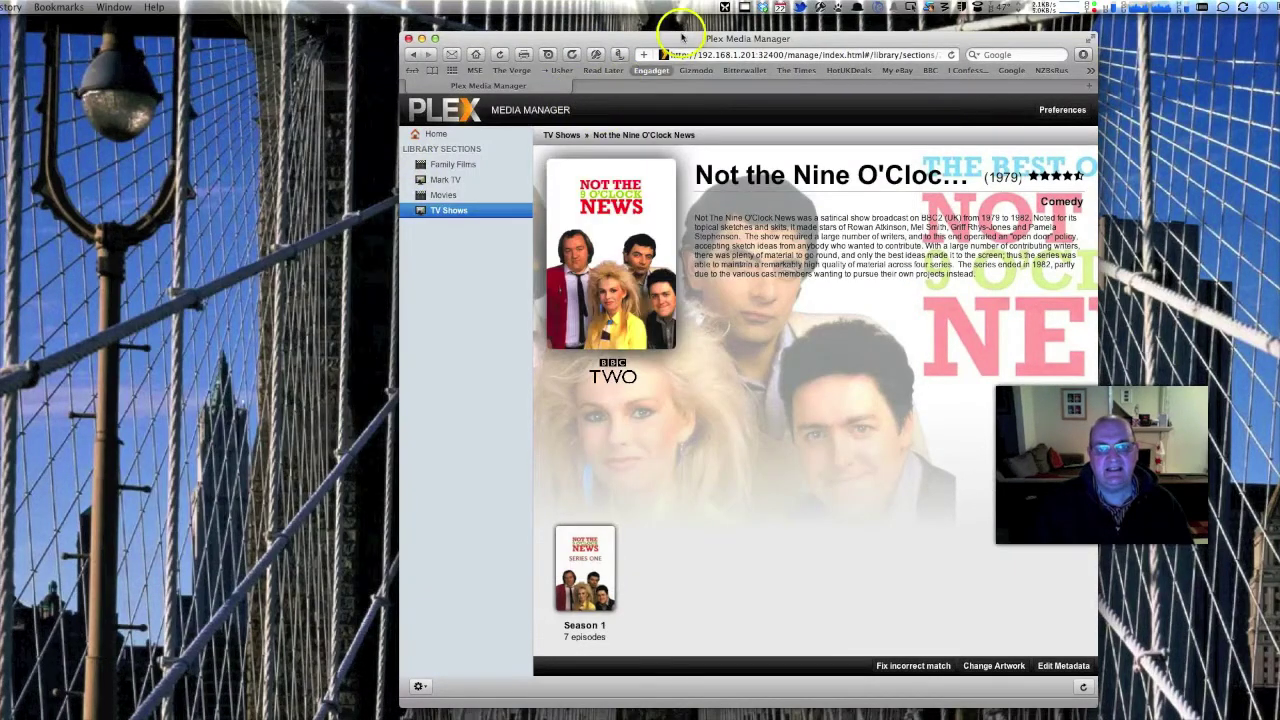
left_click_drag(681, 36, 407, 19)
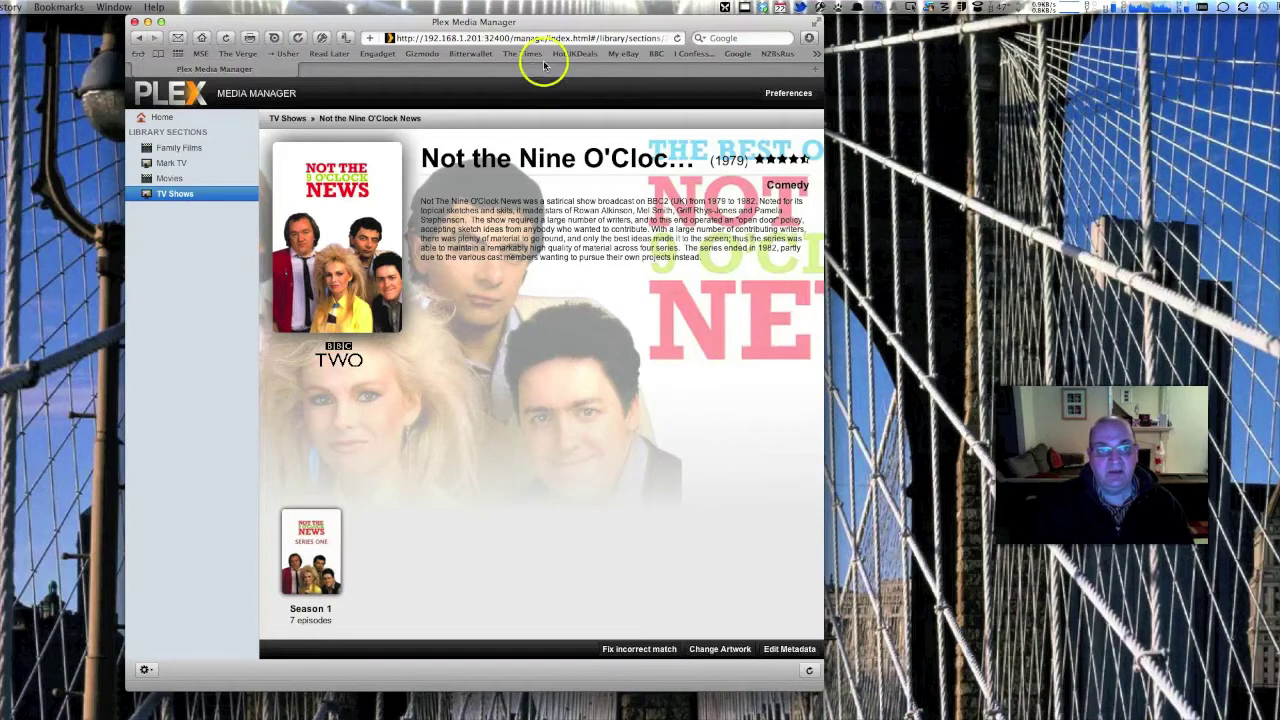
mouse_move(540, 23)
left_mouse_down()
mouse_move(576, 38)
mouse_move(554, 36)
left_mouse_up()
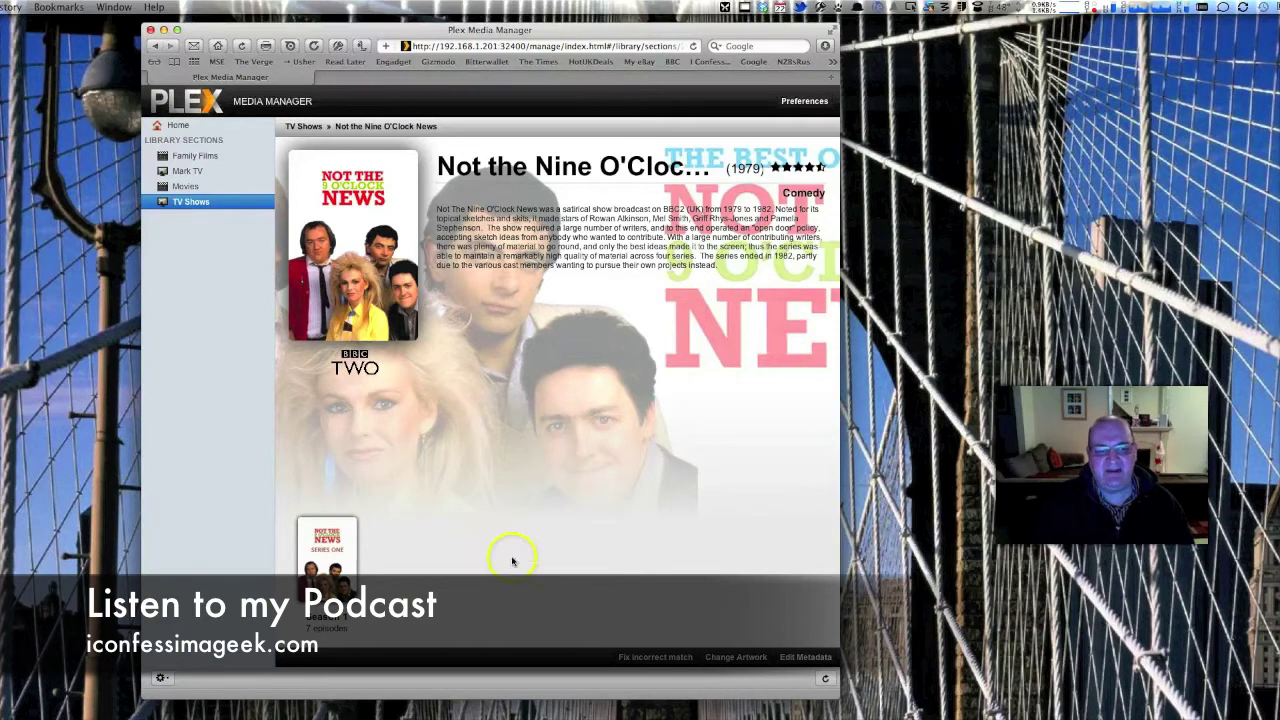
left_click_drag(347, 28, 306, 22)
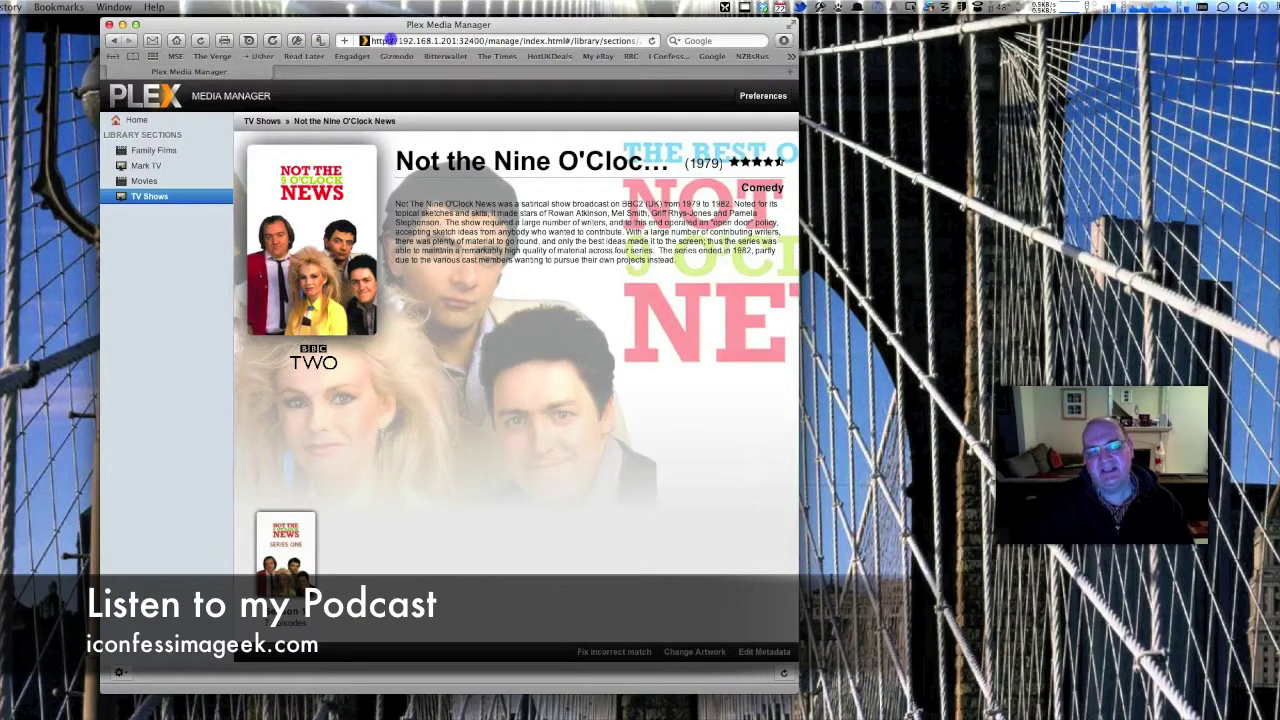
left_click_drag(361, 25, 582, 35)
left_click(700, 205)
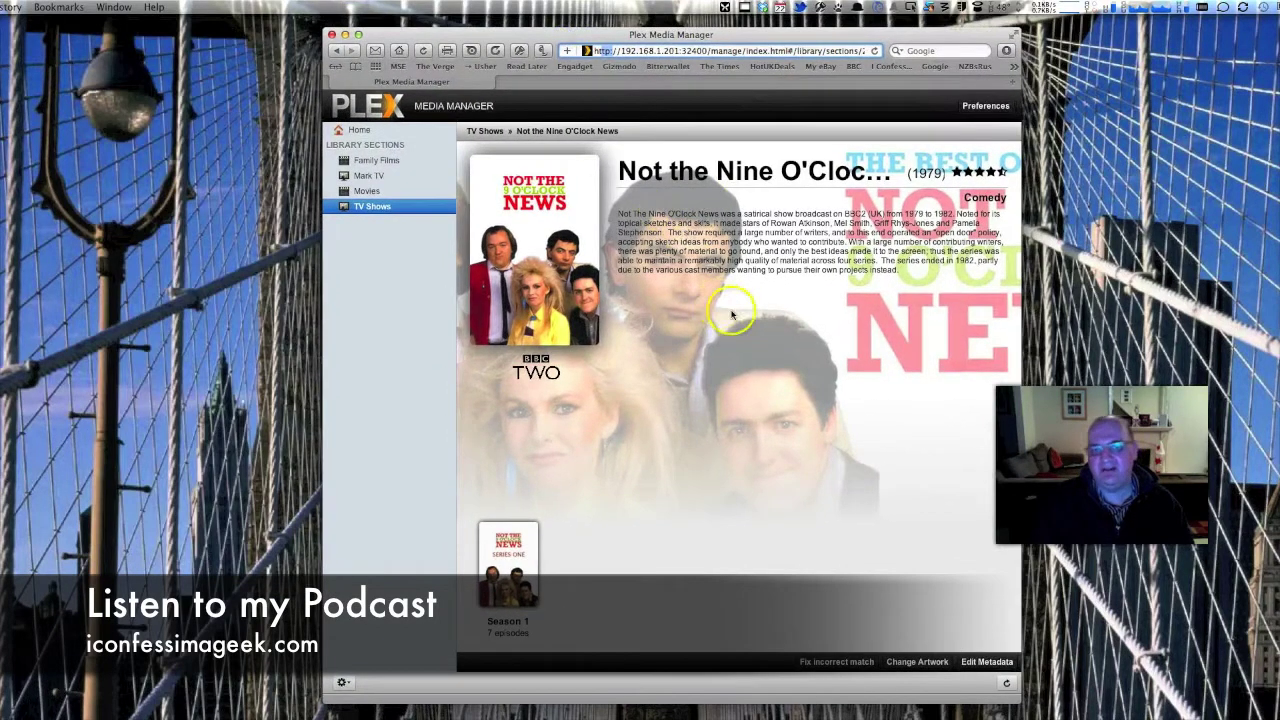
left_click(752, 360)
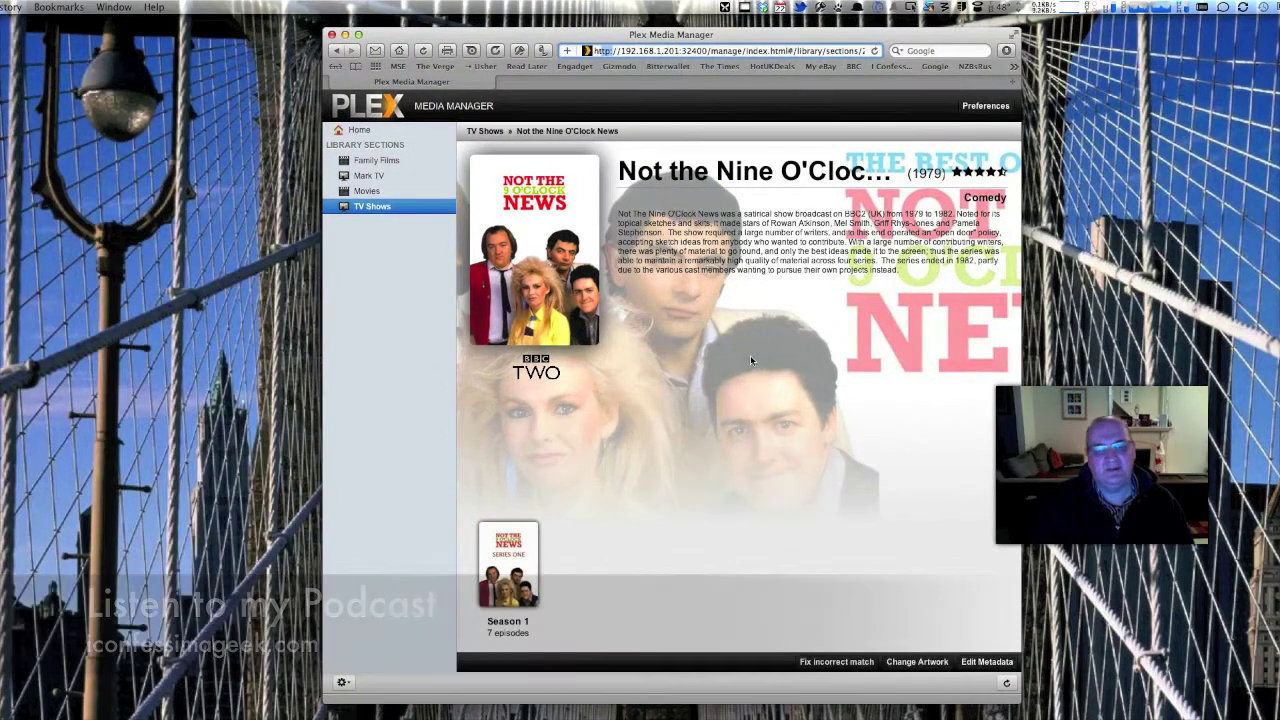
left_click(750, 360)
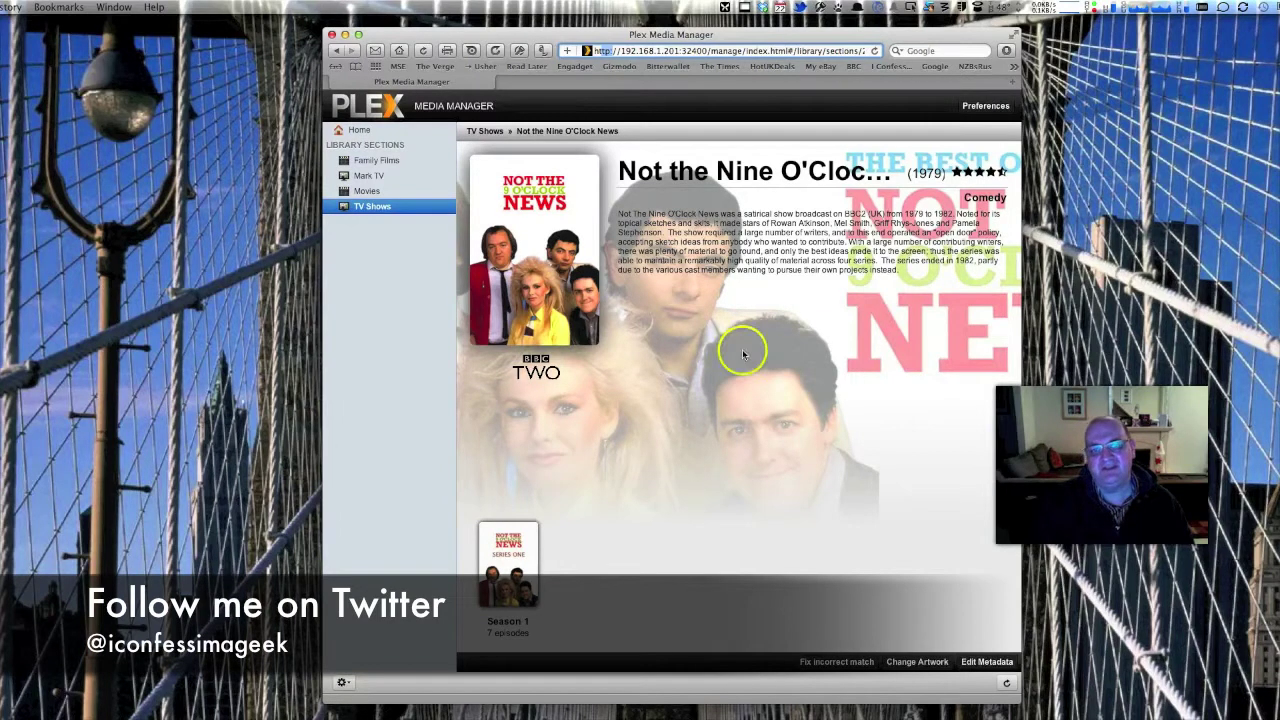
left_click(526, 35)
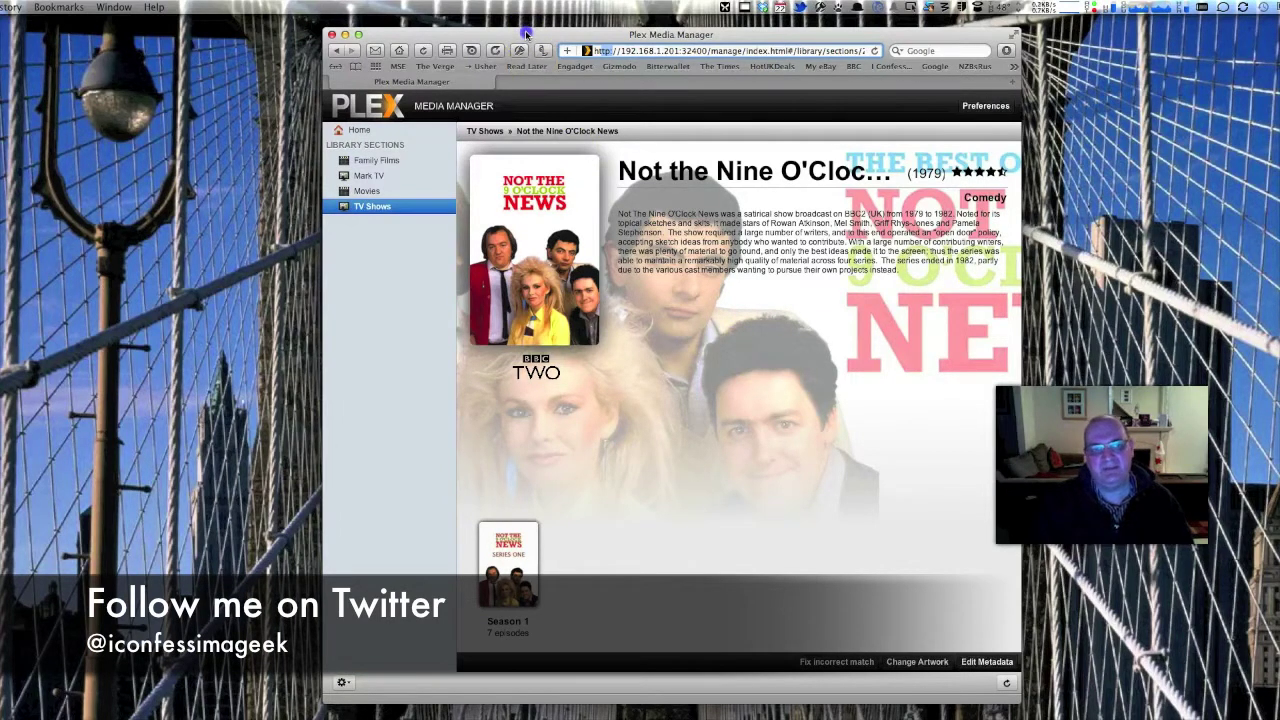
left_click_drag(526, 35, 490, 33)
left_click(633, 125)
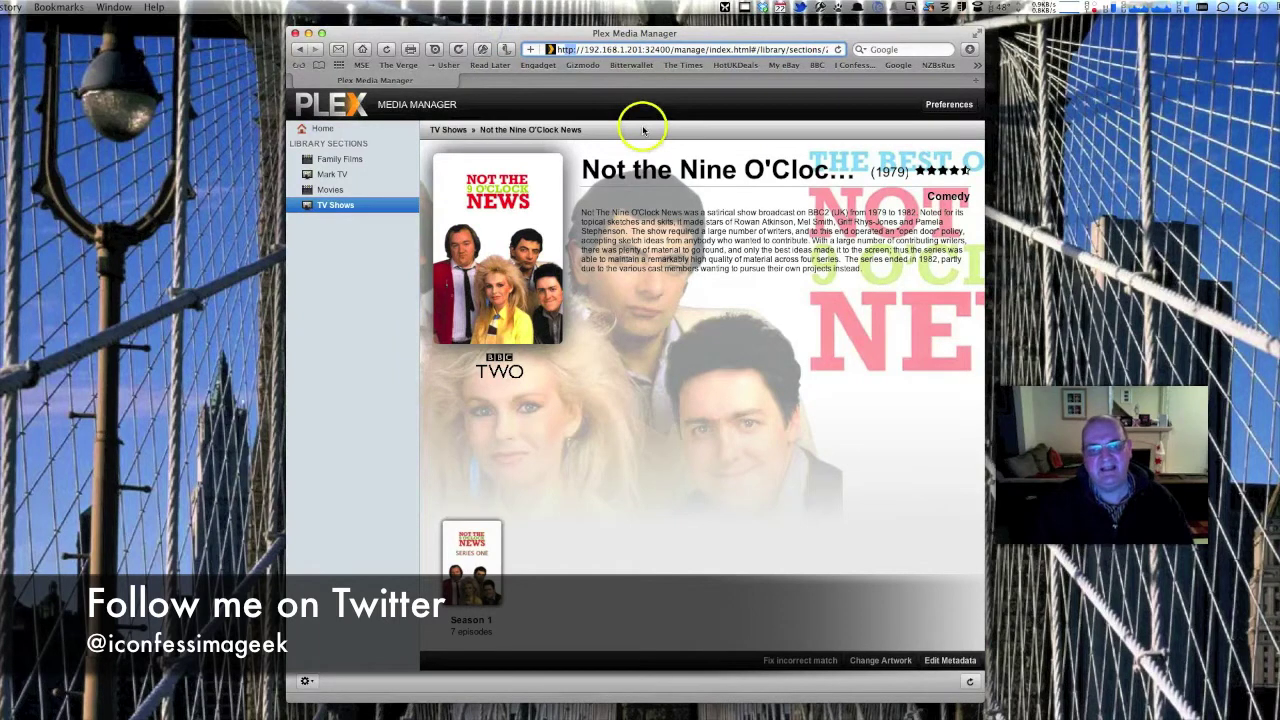